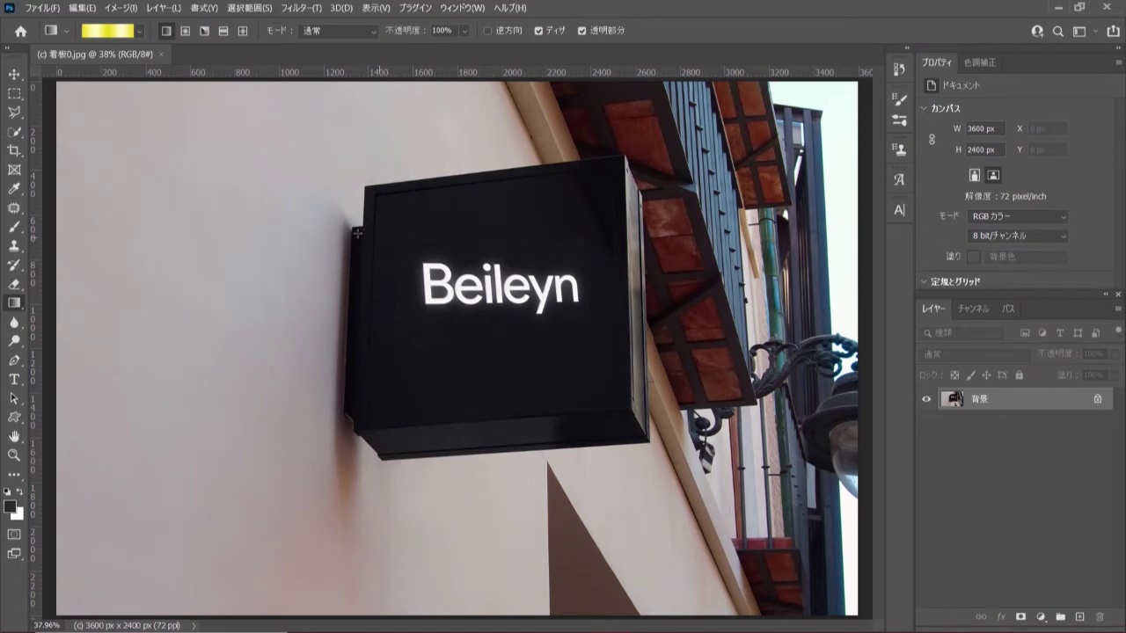
# Step: Outline the Beileyn lettering with a four-corner Polygonal Lasso selection
pyautogui.moveTo(14, 112); pyautogui.dragTo(97, 129)
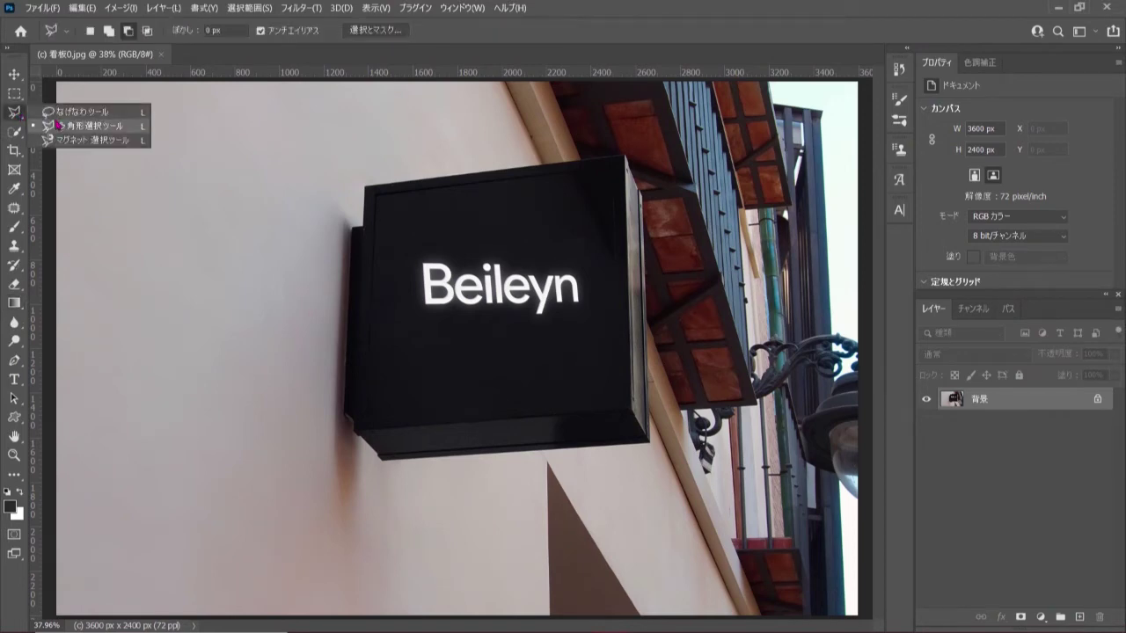
pyautogui.click(129, 126)
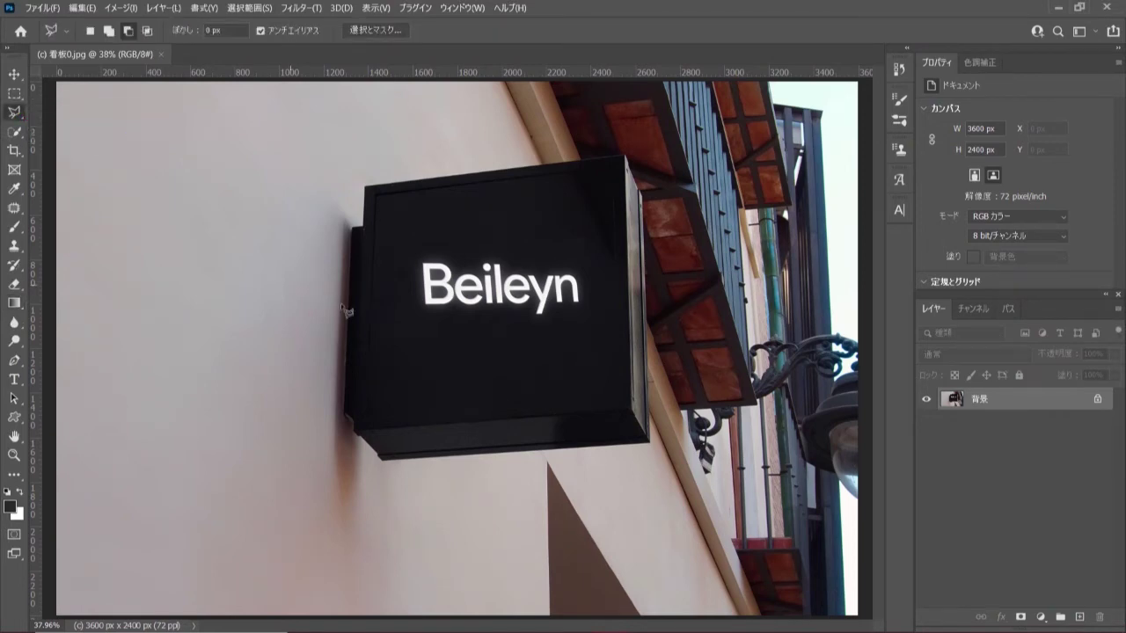
pyautogui.click(409, 249)
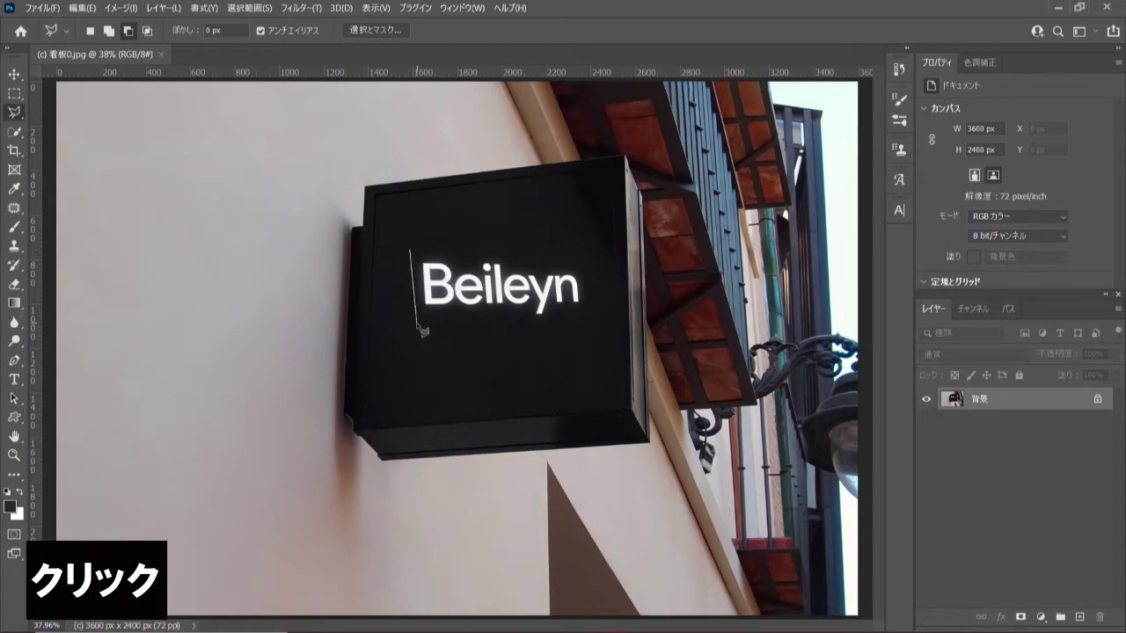
pyautogui.click(416, 322)
pyautogui.click(596, 323)
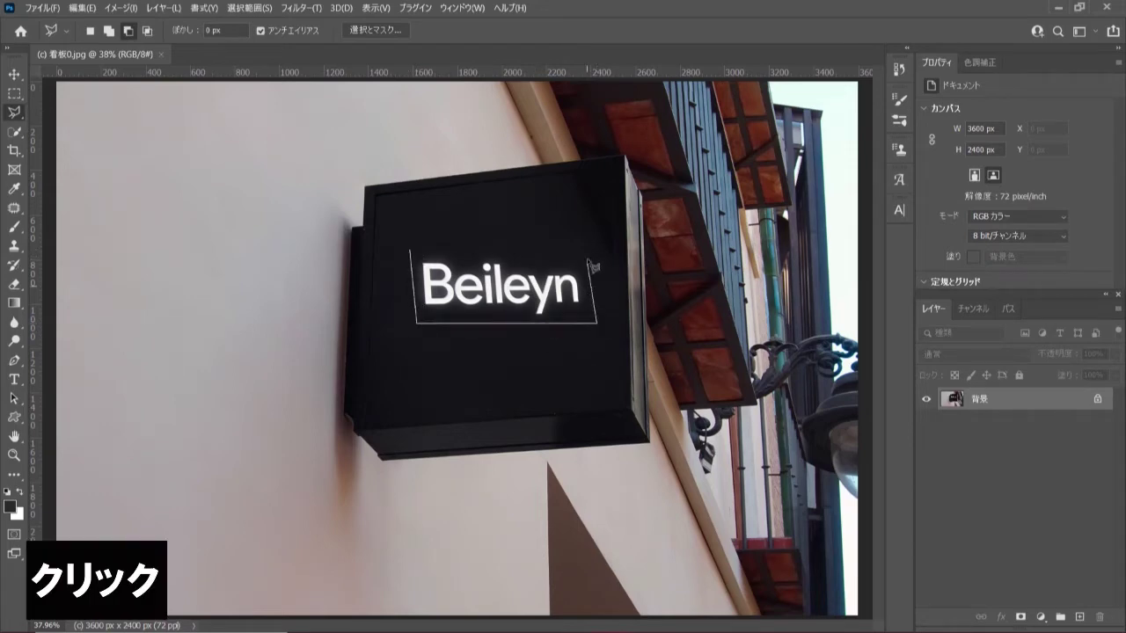
pyautogui.click(587, 252)
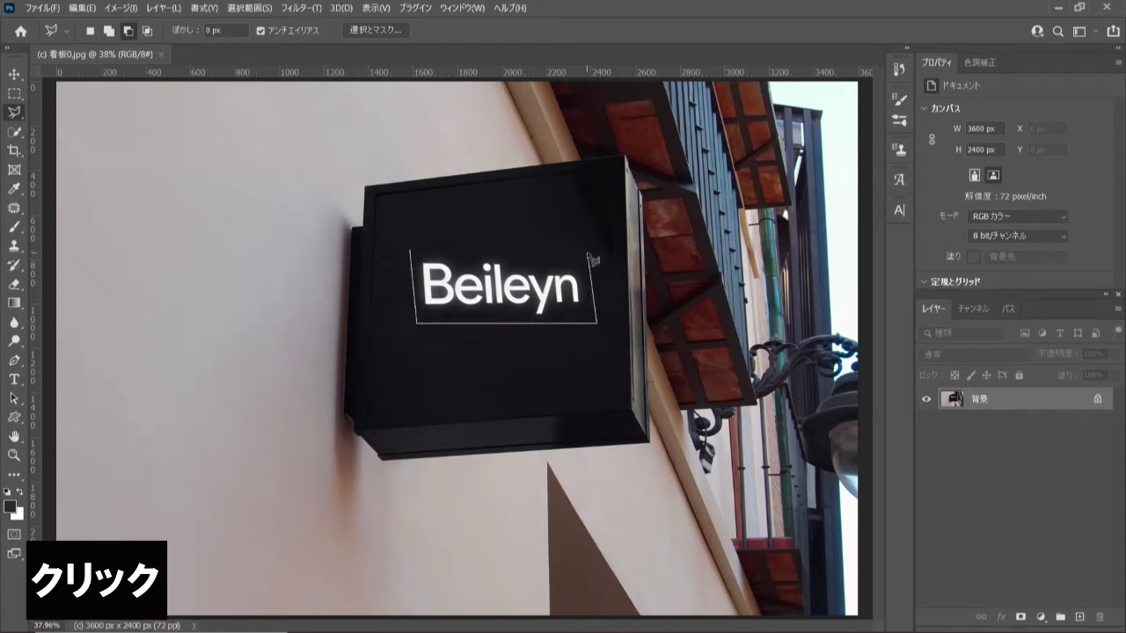
pyautogui.click(411, 254)
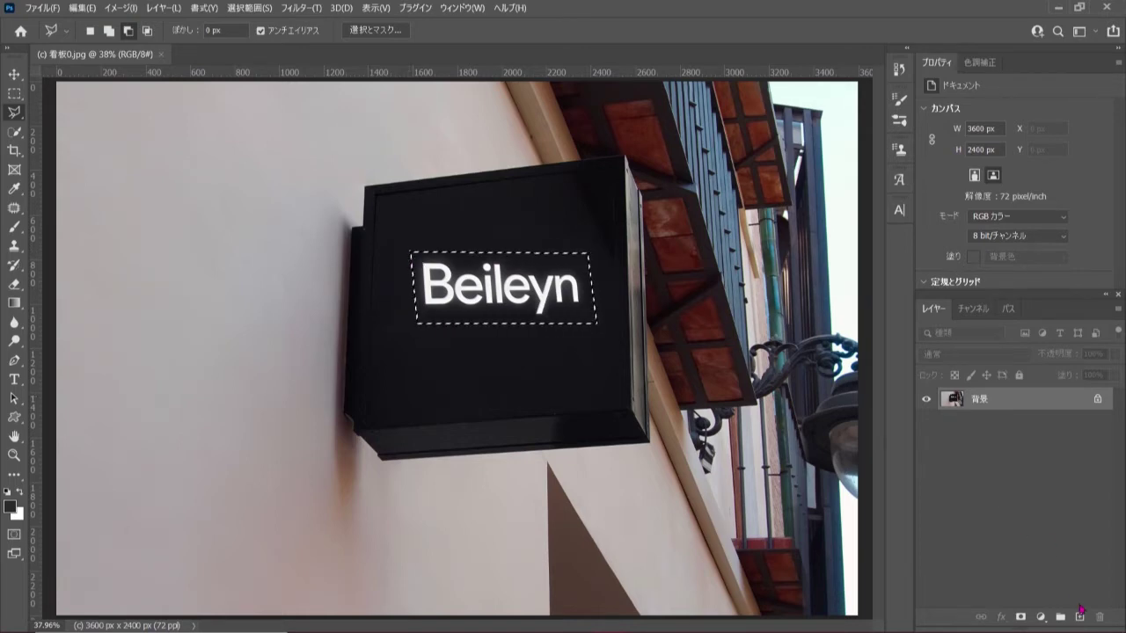
# Step: On a new layer, Content-Aware Fill the selection, output to Current Layer, to erase Beileyn
pyautogui.click(1080, 617)
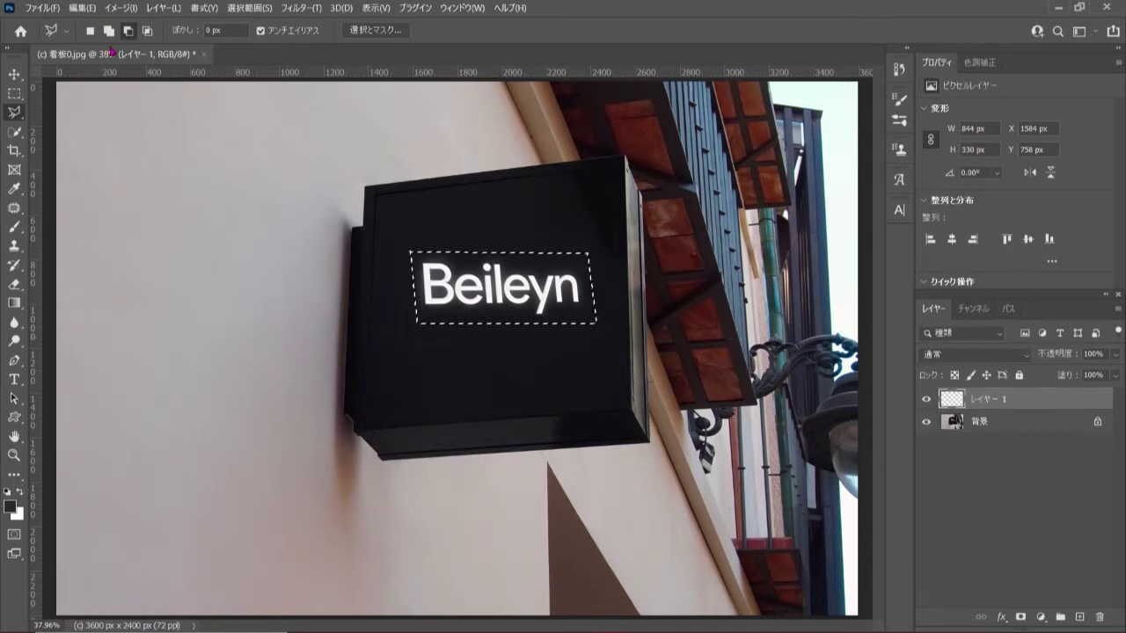
pyautogui.click(81, 11)
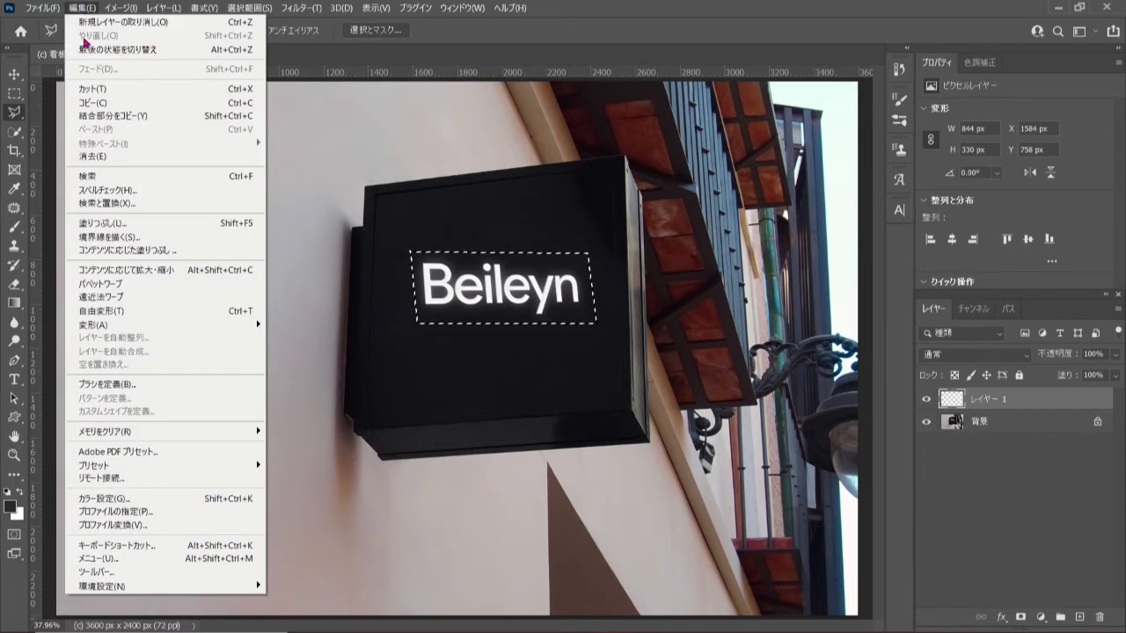
pyautogui.click(196, 251)
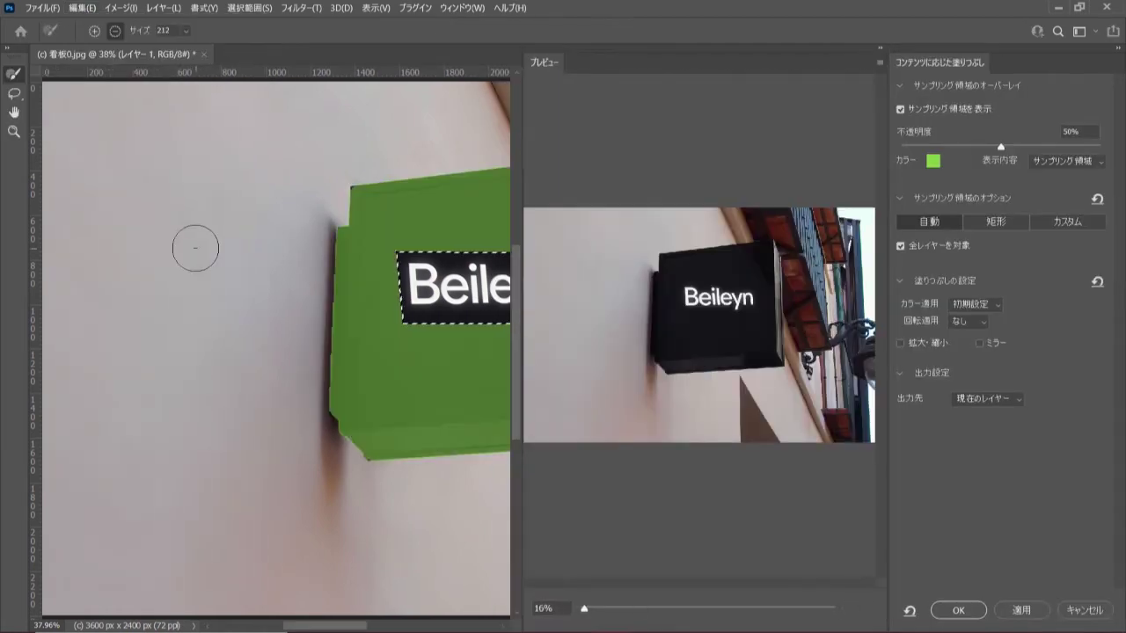
pyautogui.click(983, 400)
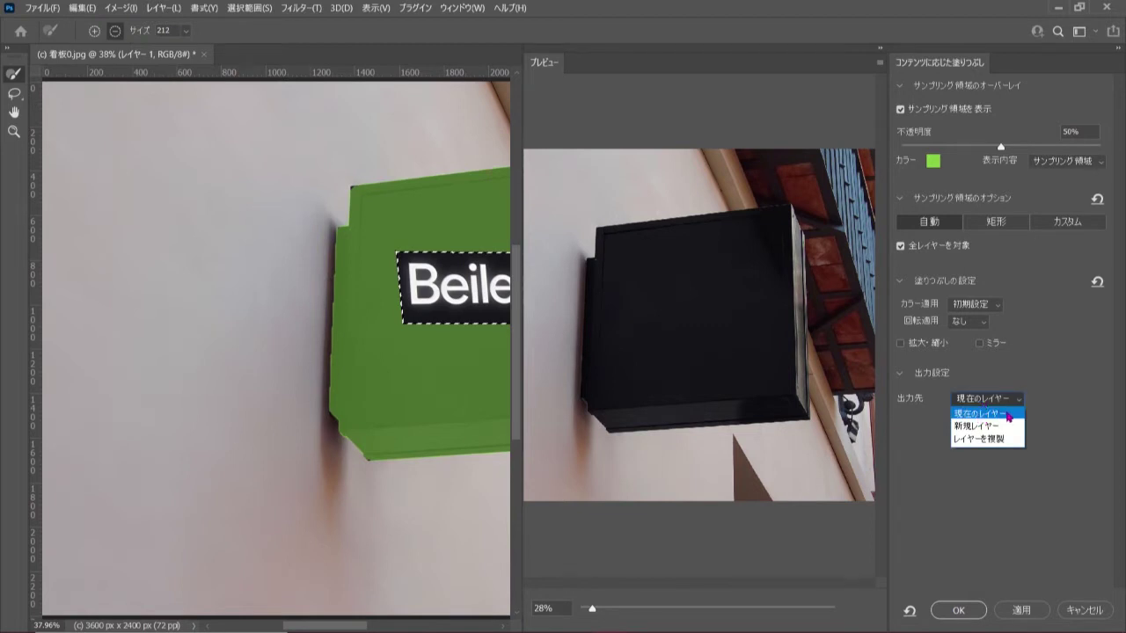
pyautogui.click(1007, 415)
pyautogui.click(958, 610)
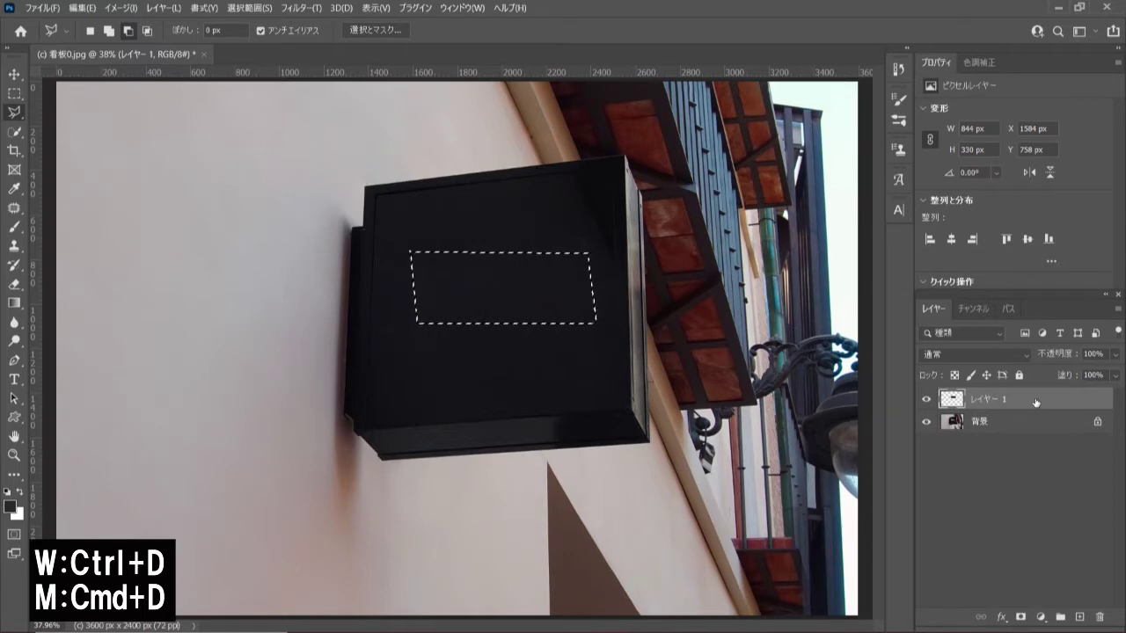
# Step: Deselect, add a second empty layer, and zoom in on the sign
pyautogui.hotkey('ctrl', 'd')
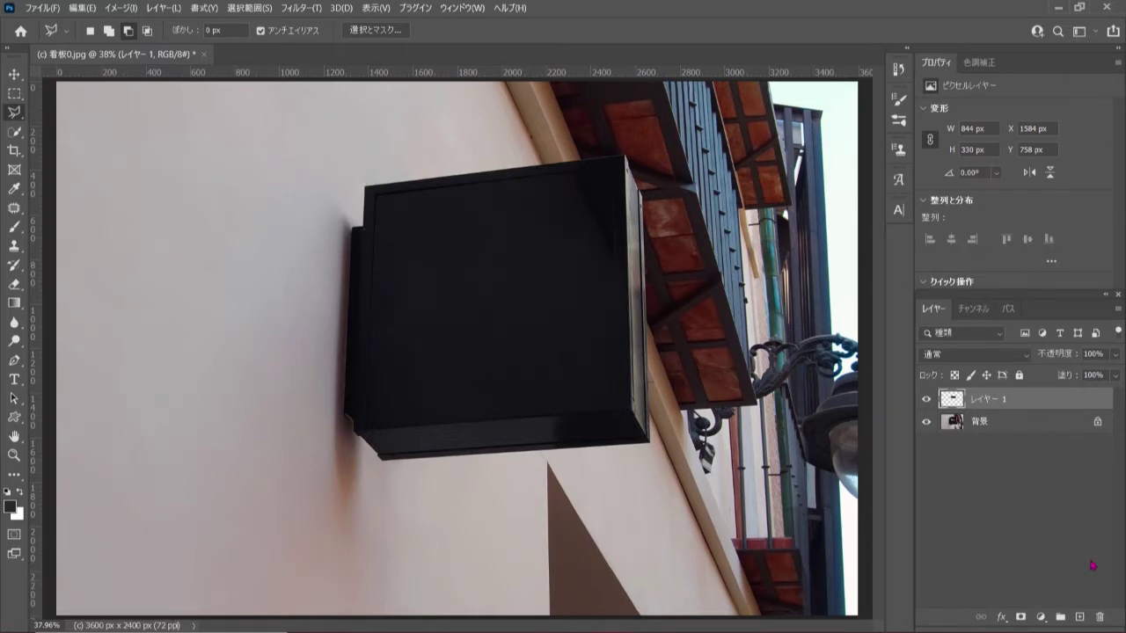
pyautogui.click(1079, 616)
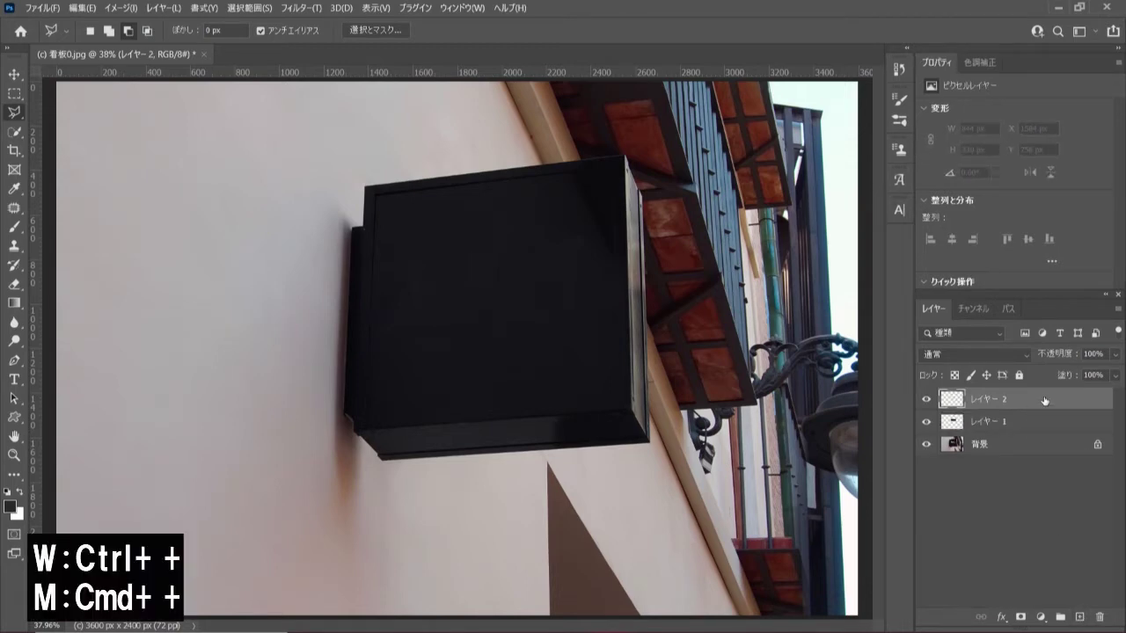
pyautogui.hotkey('ctrl', '+')
pyautogui.hotkey('ctrl', '+')
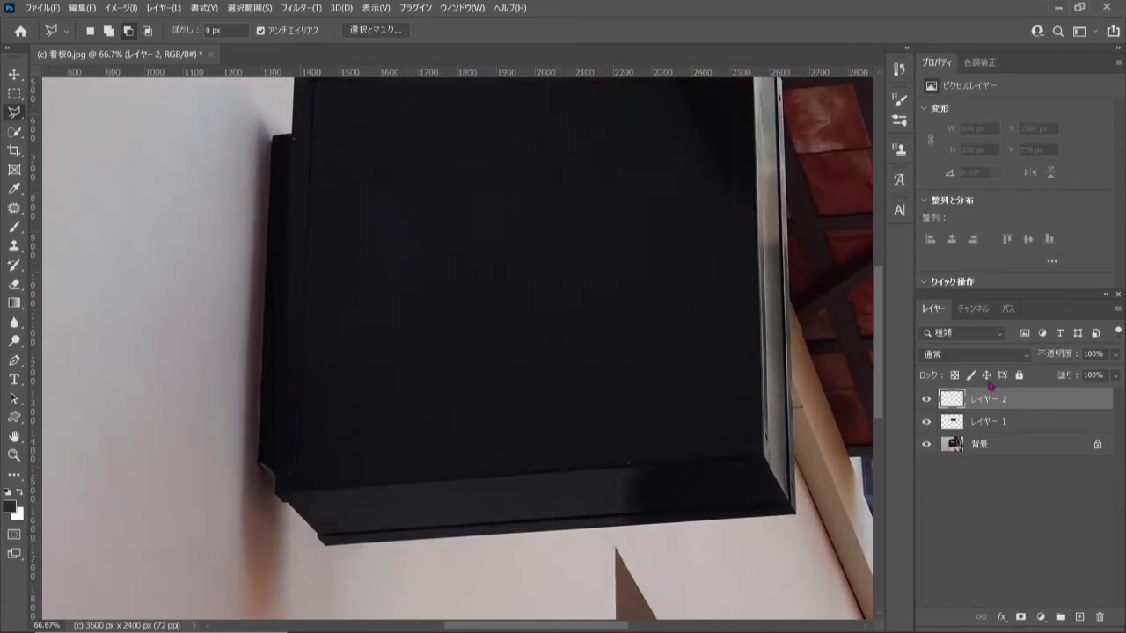
pyautogui.moveTo(880, 402); pyautogui.dragTo(880, 381)
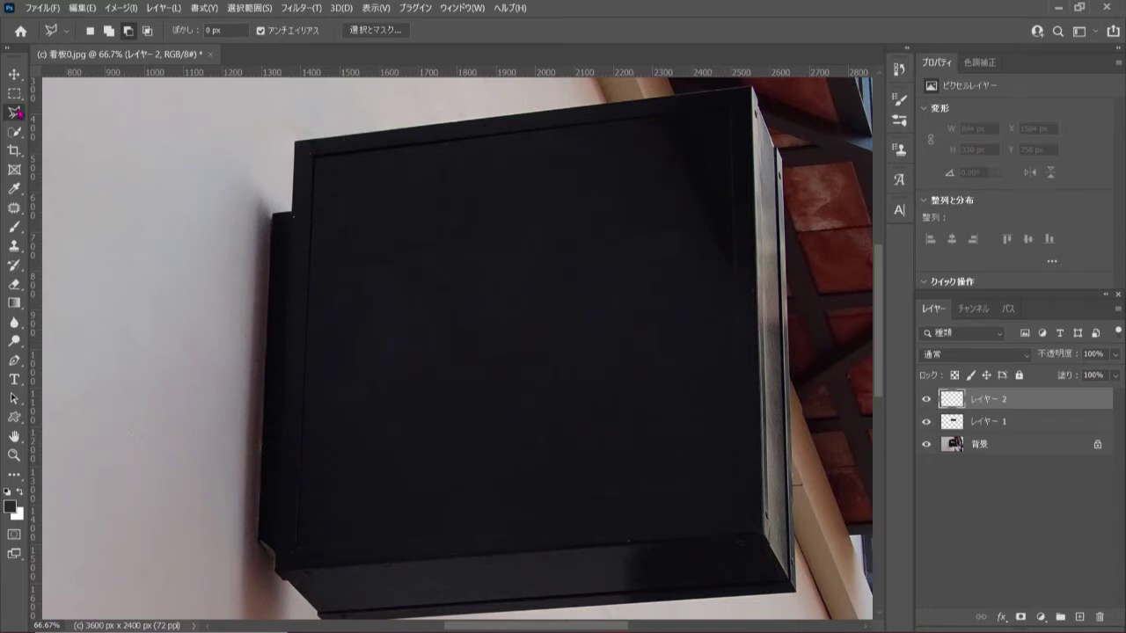
# Step: Trace the blank sign face's four inner corners with the Polygonal Lasso
pyautogui.rightClick(18, 114)
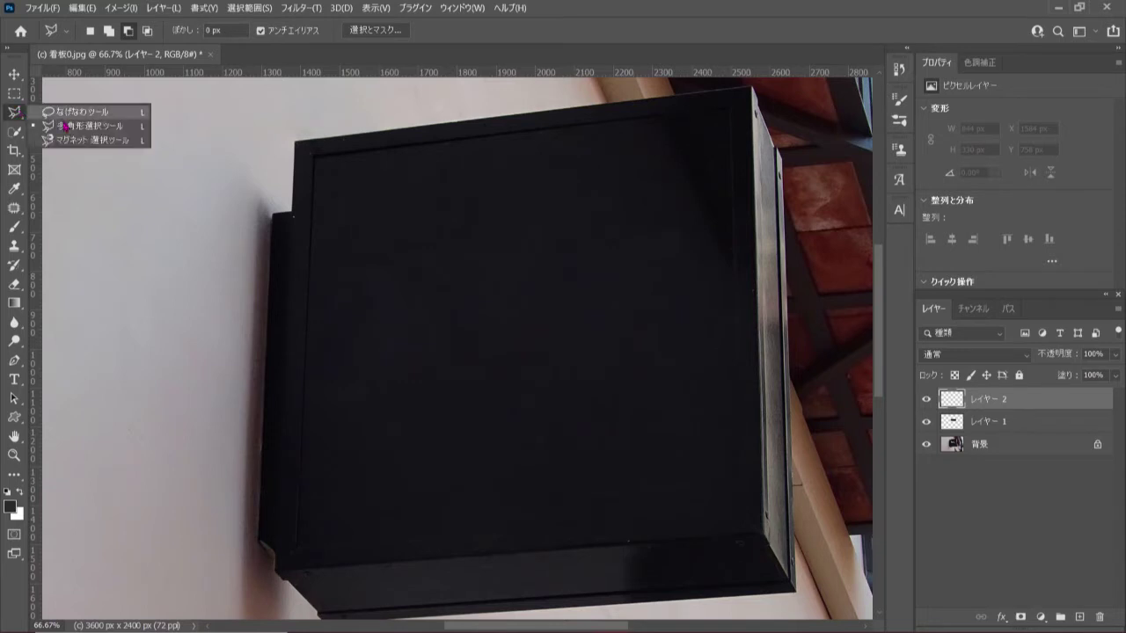
pyautogui.click(126, 128)
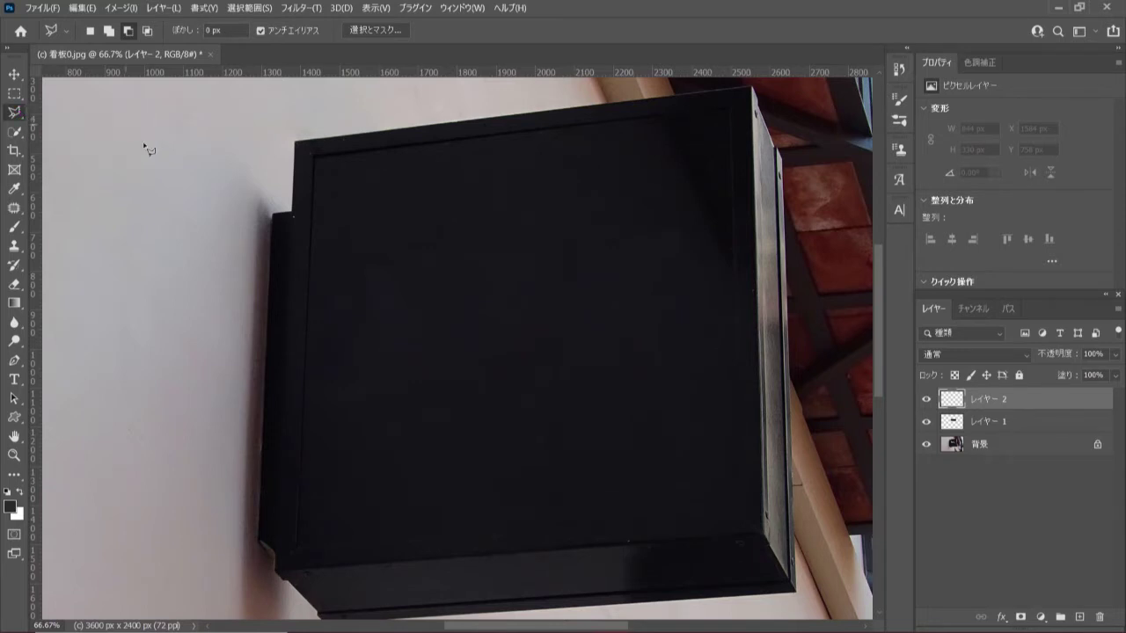
pyautogui.click(314, 158)
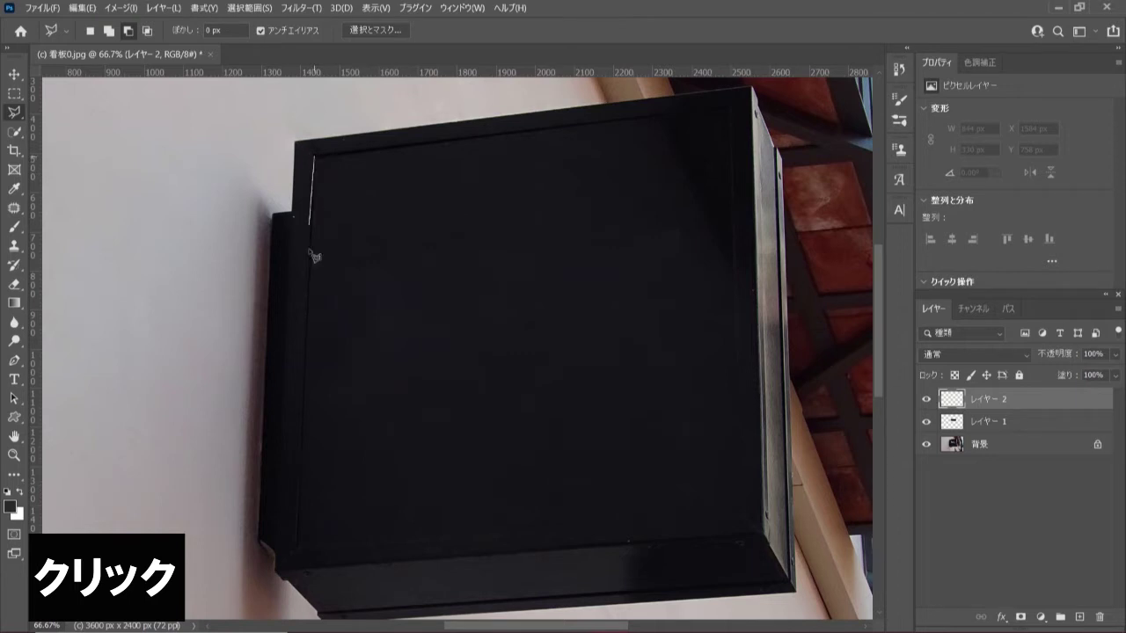
pyautogui.click(299, 546)
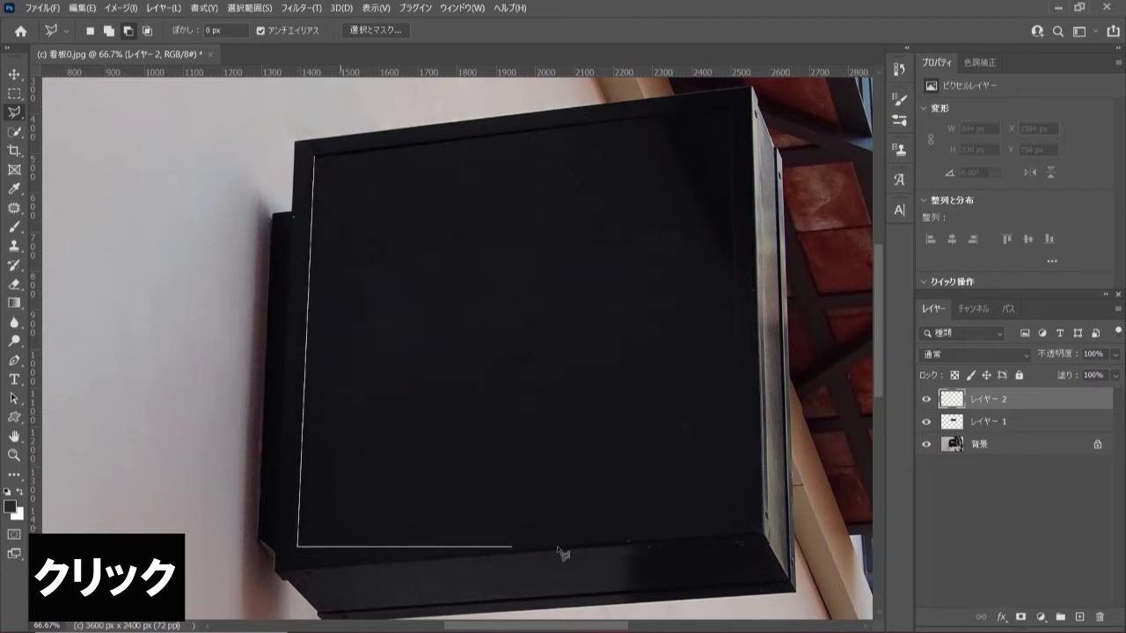
pyautogui.click(740, 519)
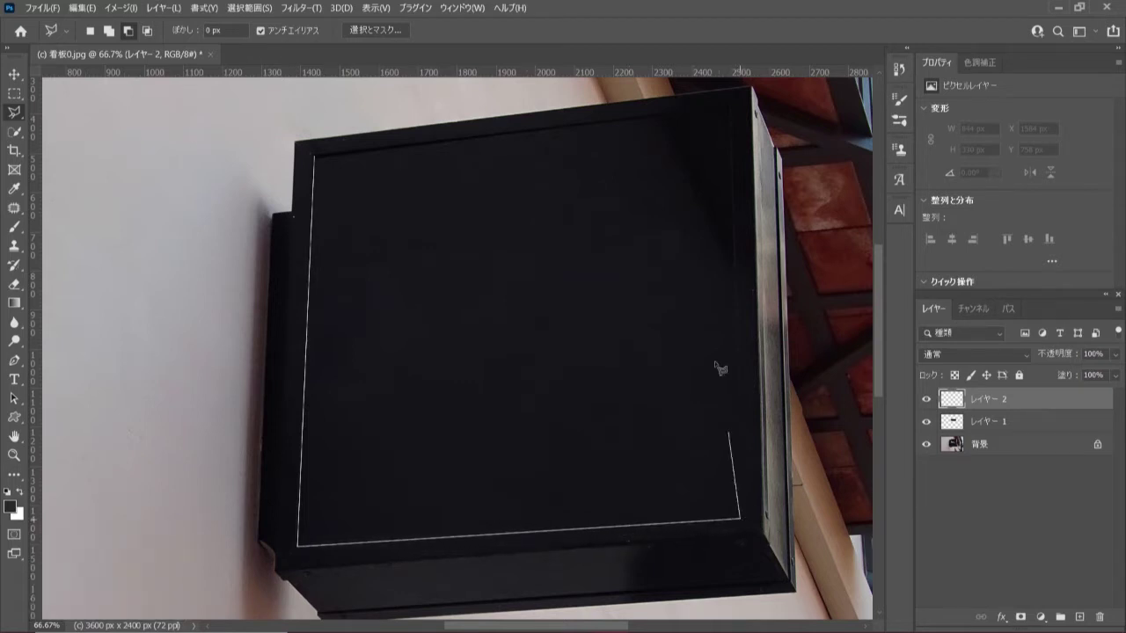
pyautogui.click(730, 108)
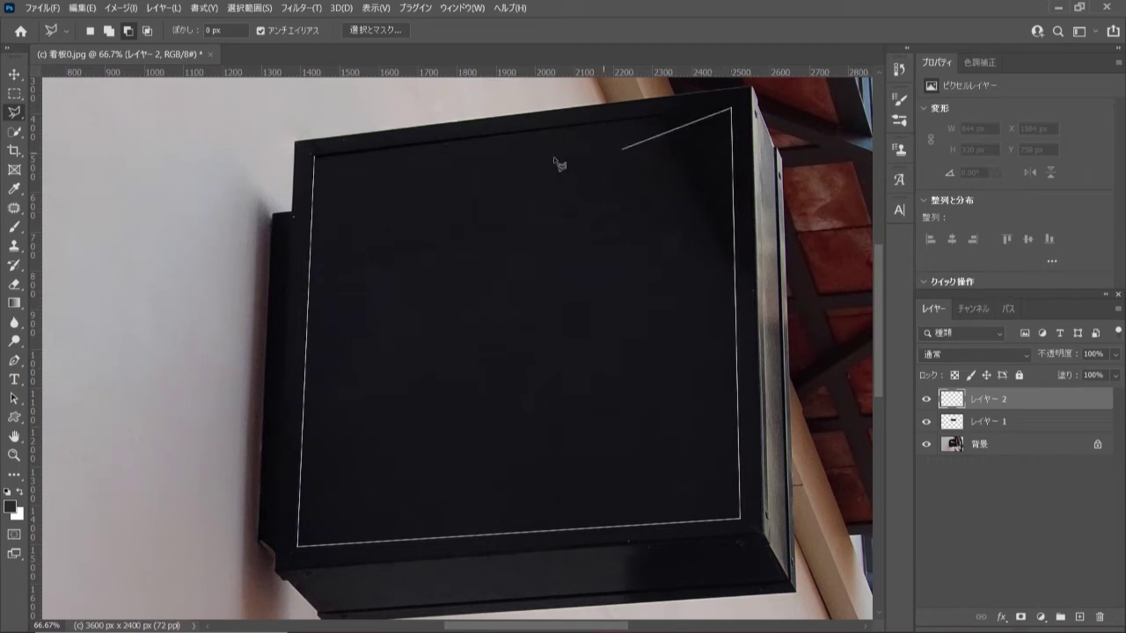
pyautogui.click(315, 158)
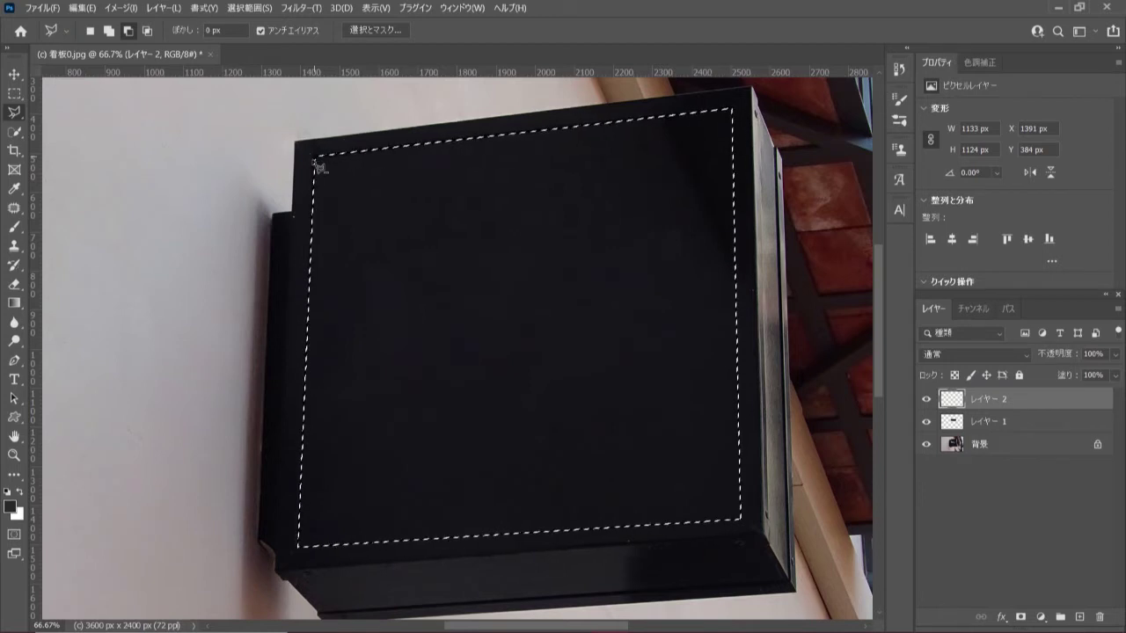
pyautogui.click(82, 9)
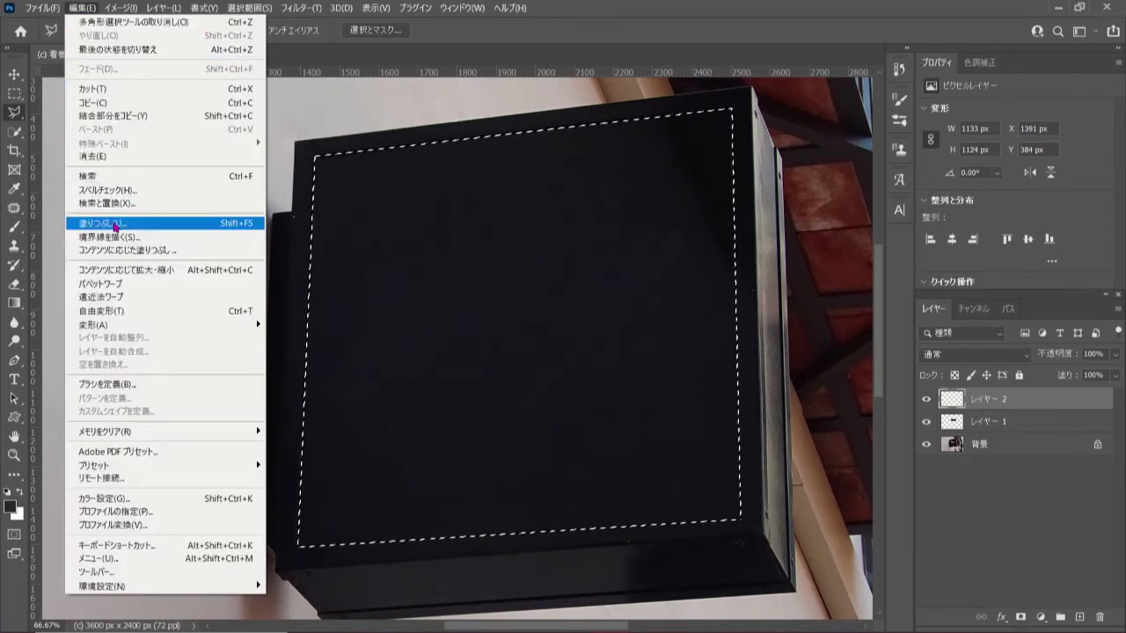
# Step: Fill the traced sign face with White on Layer 2, then deselect
pyautogui.click(182, 226)
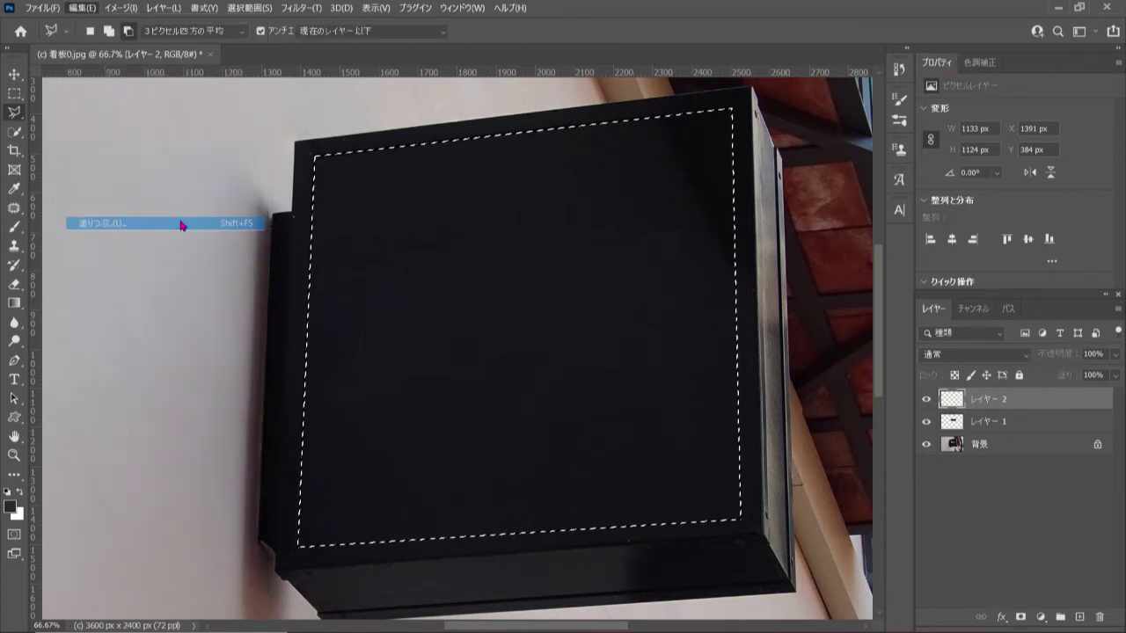
pyautogui.click(919, 85)
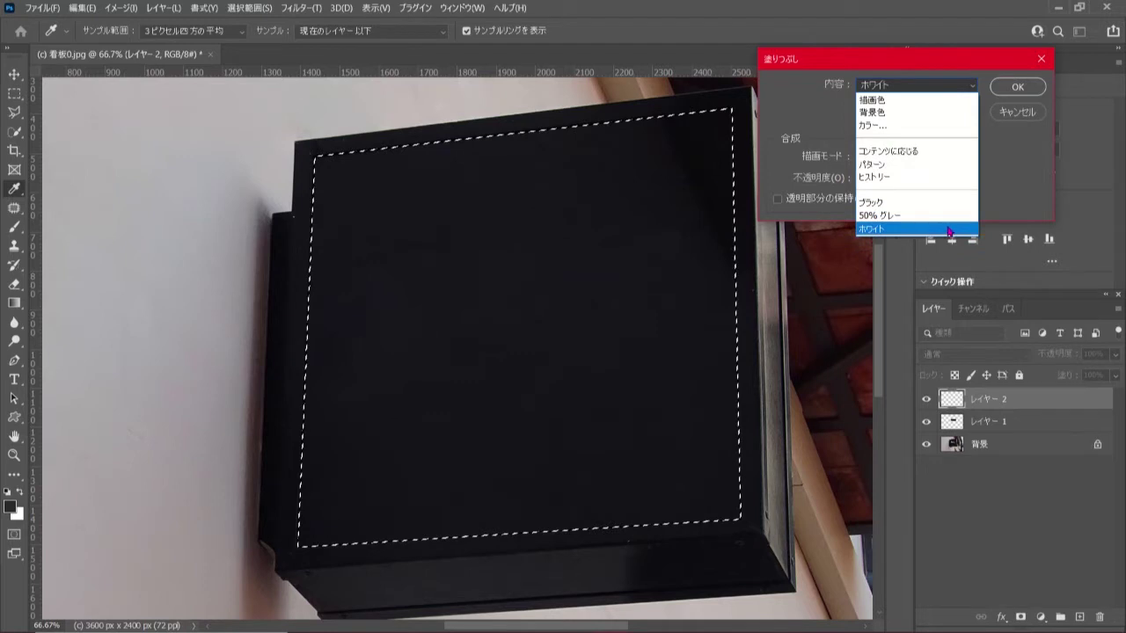
pyautogui.click(949, 230)
pyautogui.click(1017, 87)
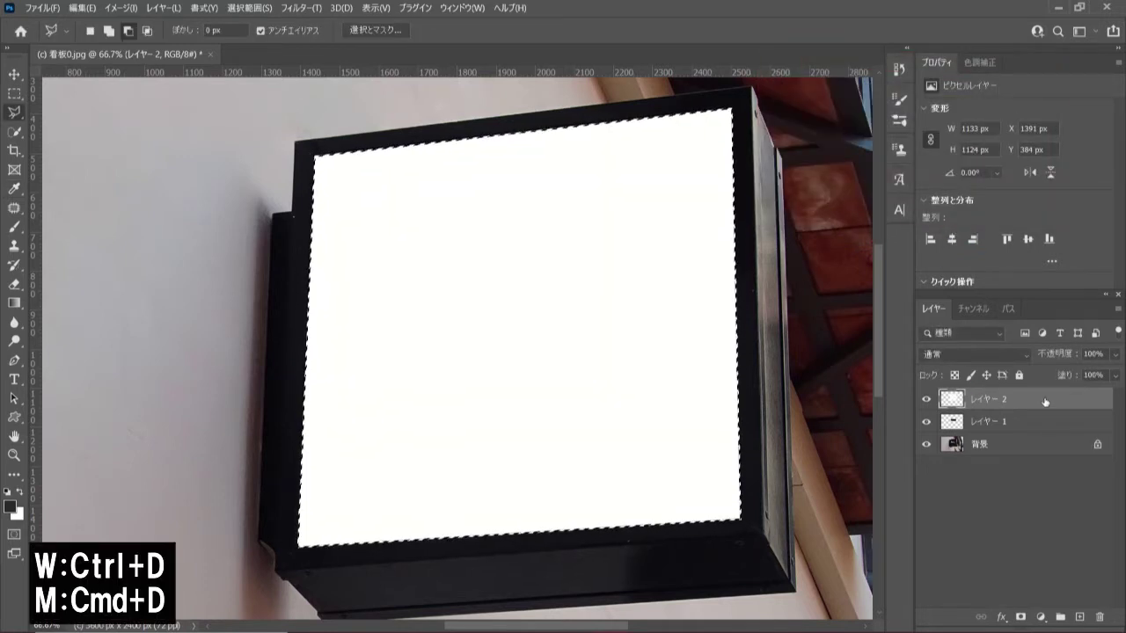
pyautogui.hotkey('ctrl', 'd')
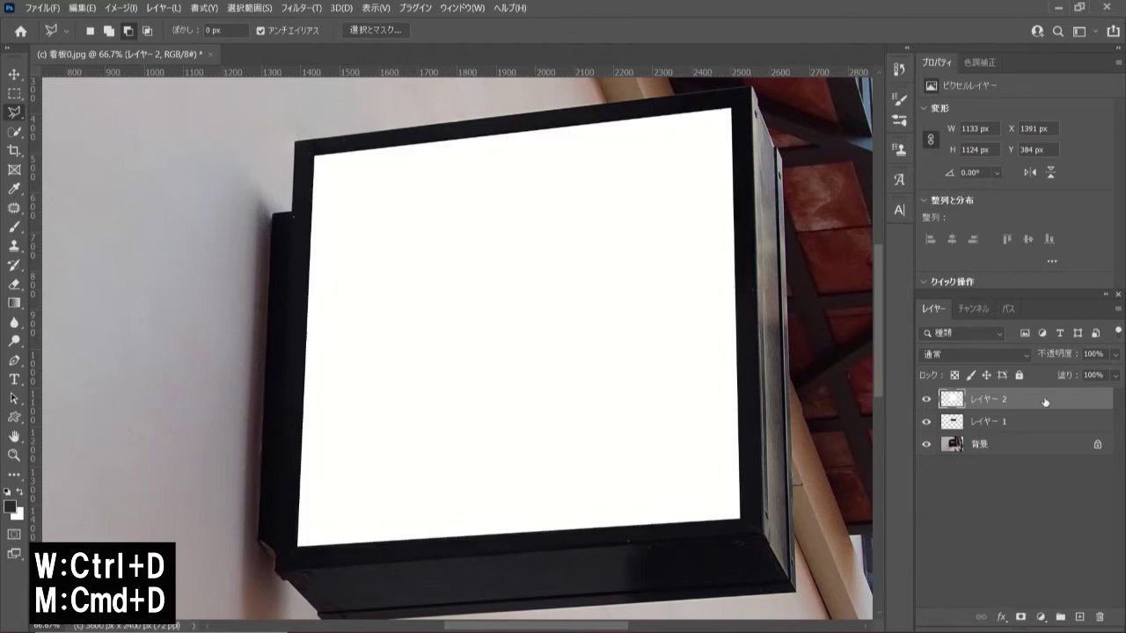
# Step: Fit the photo in view, put the white panel in Free Transform, and toggle the rulers
pyautogui.hotkey('ctrl', '0')
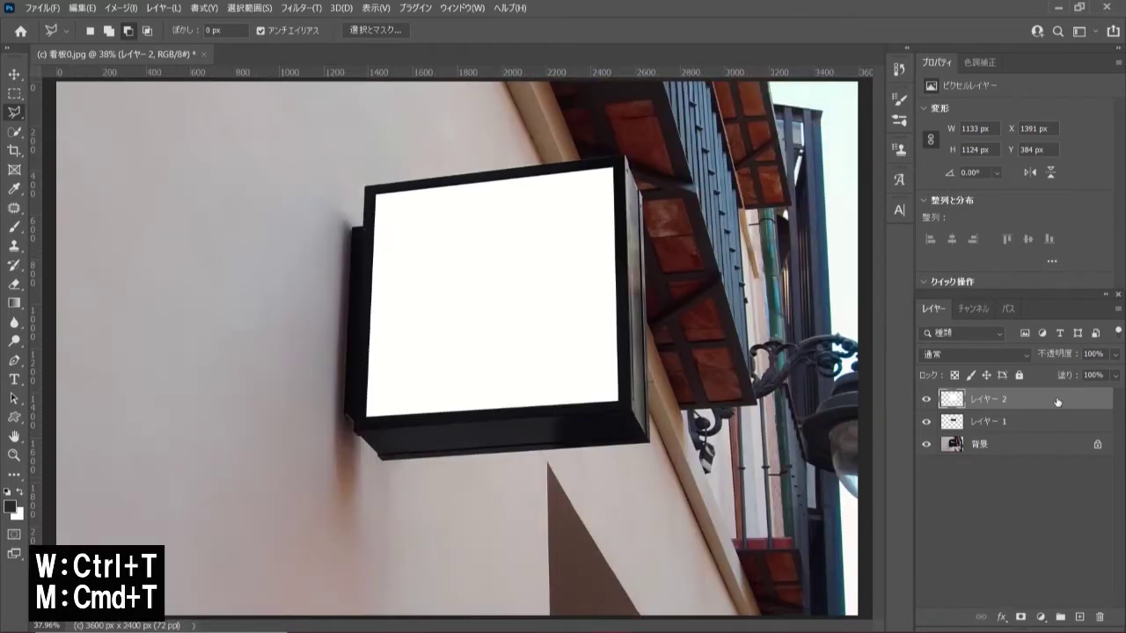
pyautogui.hotkey('ctrl', 't')
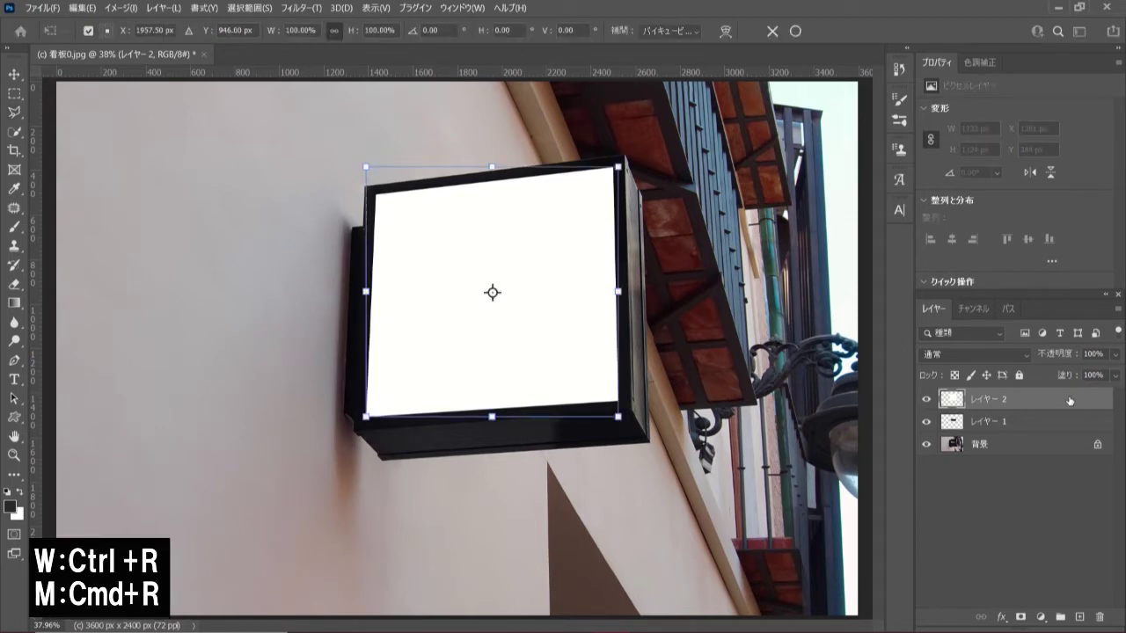
pyautogui.hotkey('ctrl', 'r')
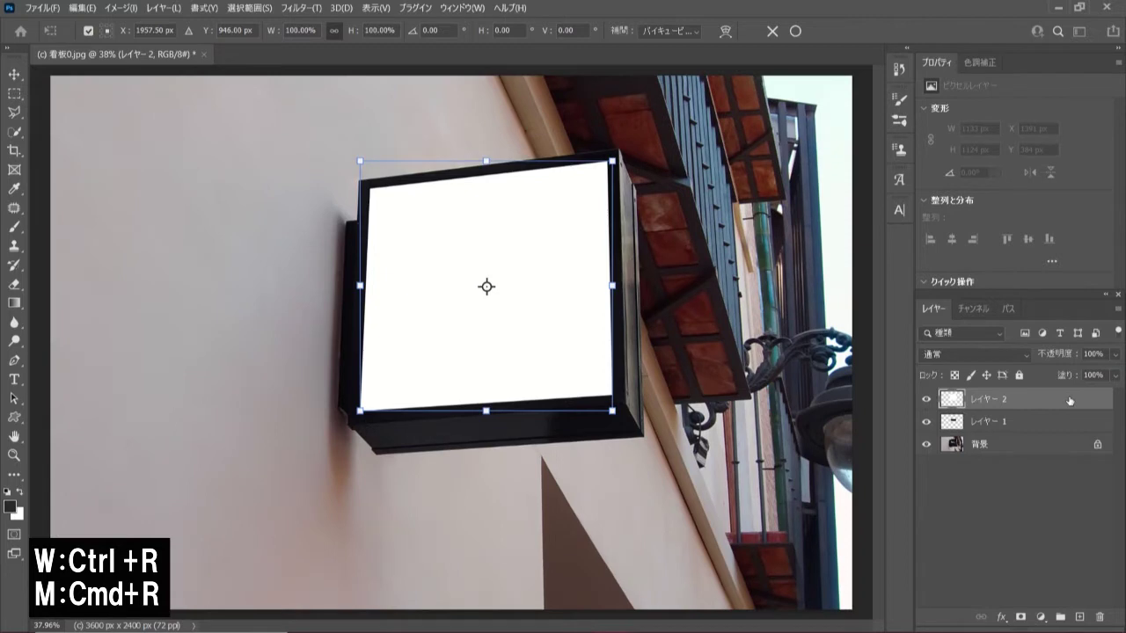
pyautogui.hotkey('ctrl', 'r')
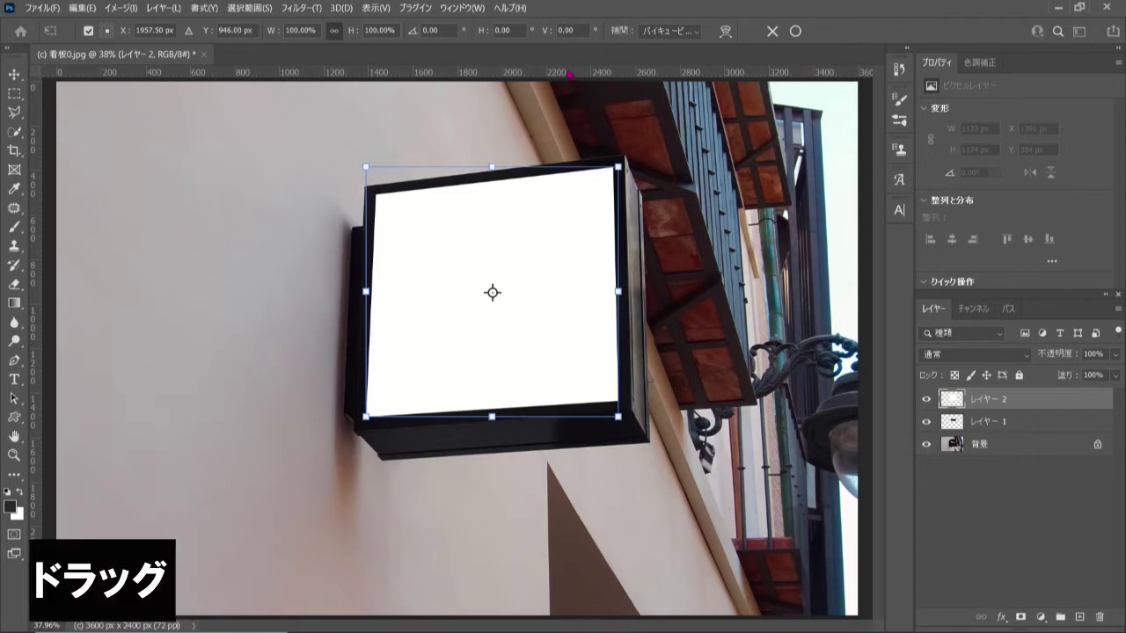
# Step: Place guides on the sign face's top, left, bottom and right edges
pyautogui.moveTo(570, 74); pyautogui.dragTo(601, 148)
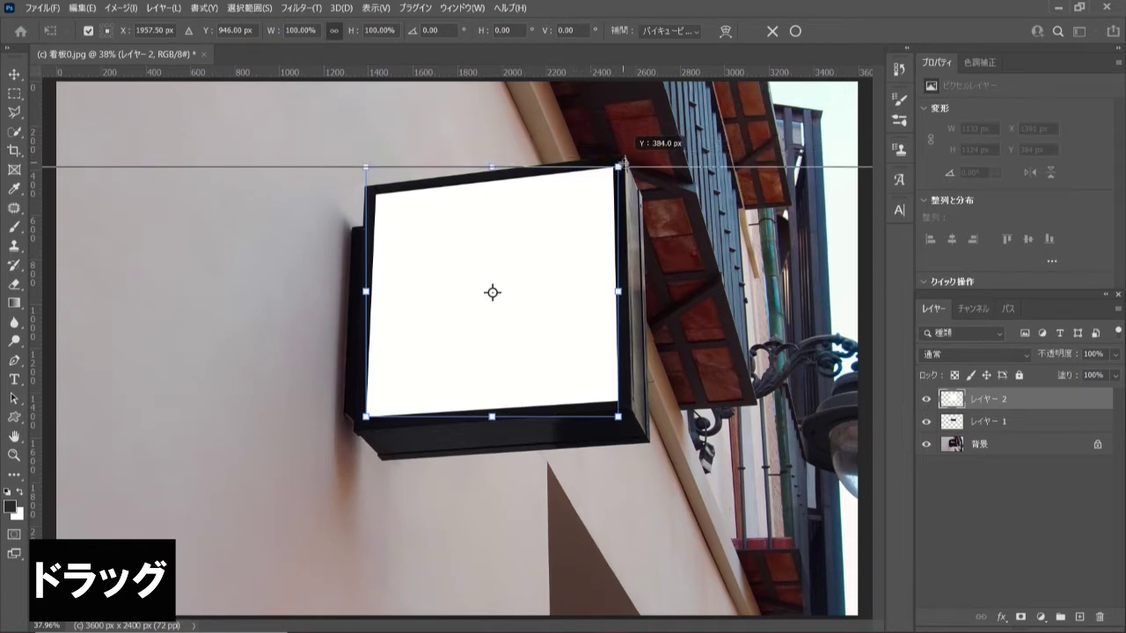
pyautogui.moveTo(602, 148); pyautogui.dragTo(620, 166)
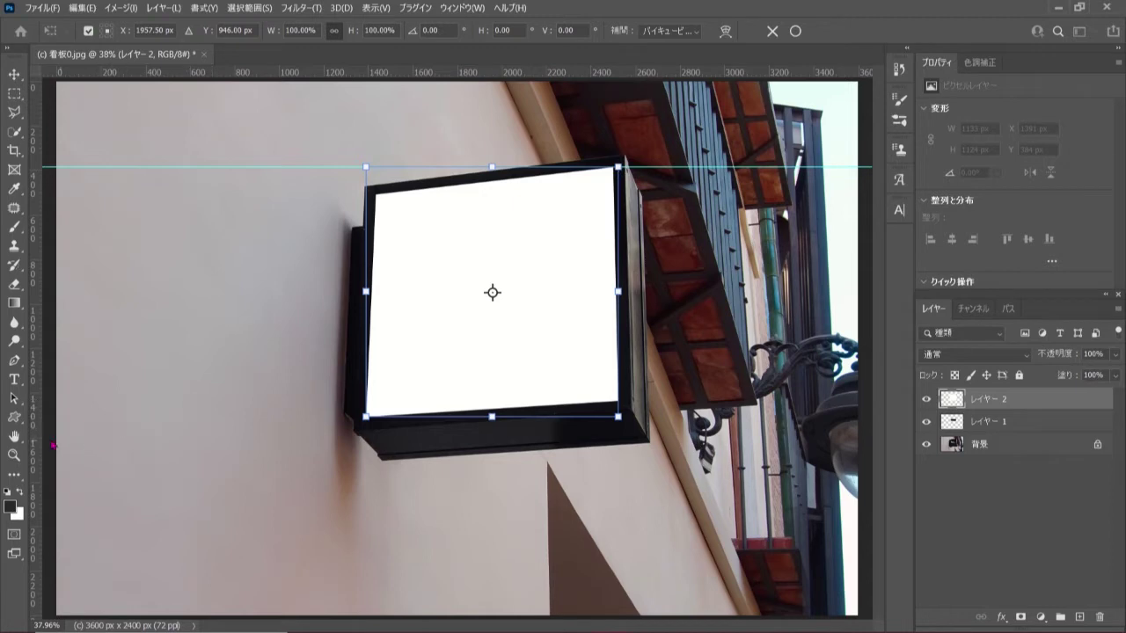
pyautogui.moveTo(35, 430); pyautogui.dragTo(350, 417)
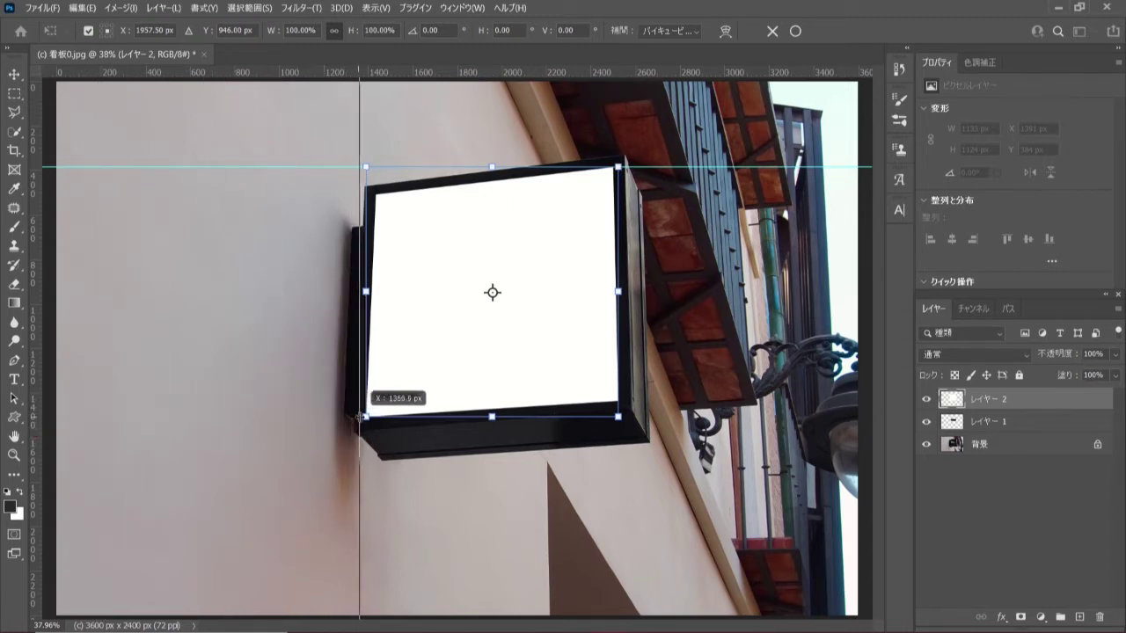
pyautogui.moveTo(351, 417); pyautogui.dragTo(364, 417)
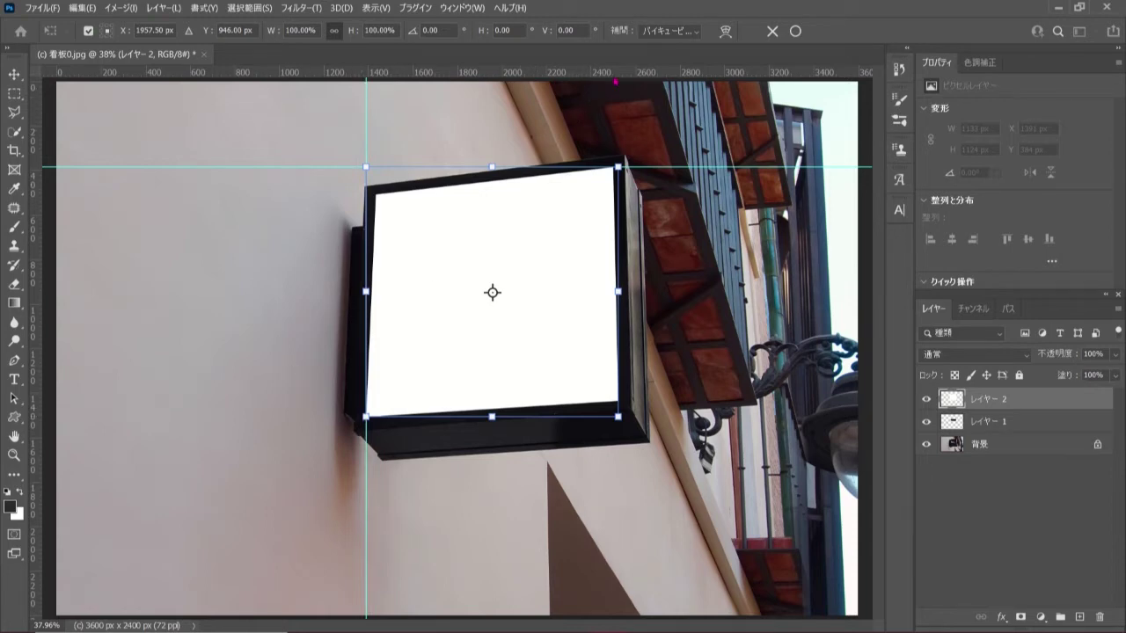
pyautogui.moveTo(615, 77); pyautogui.dragTo(619, 403)
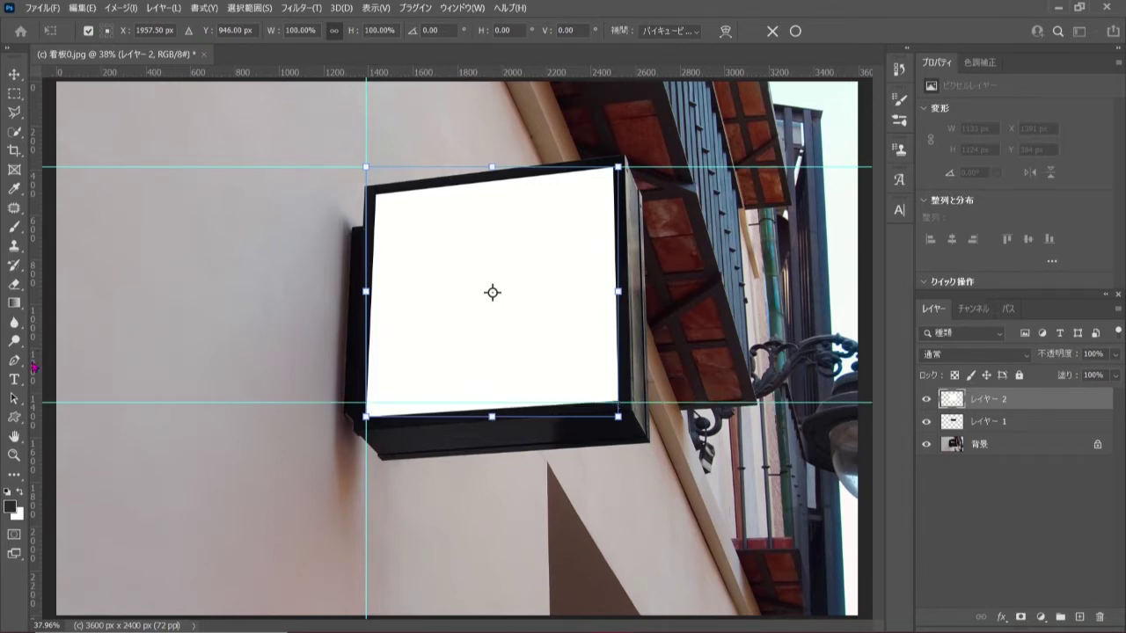
pyautogui.moveTo(33, 367); pyautogui.dragTo(614, 348)
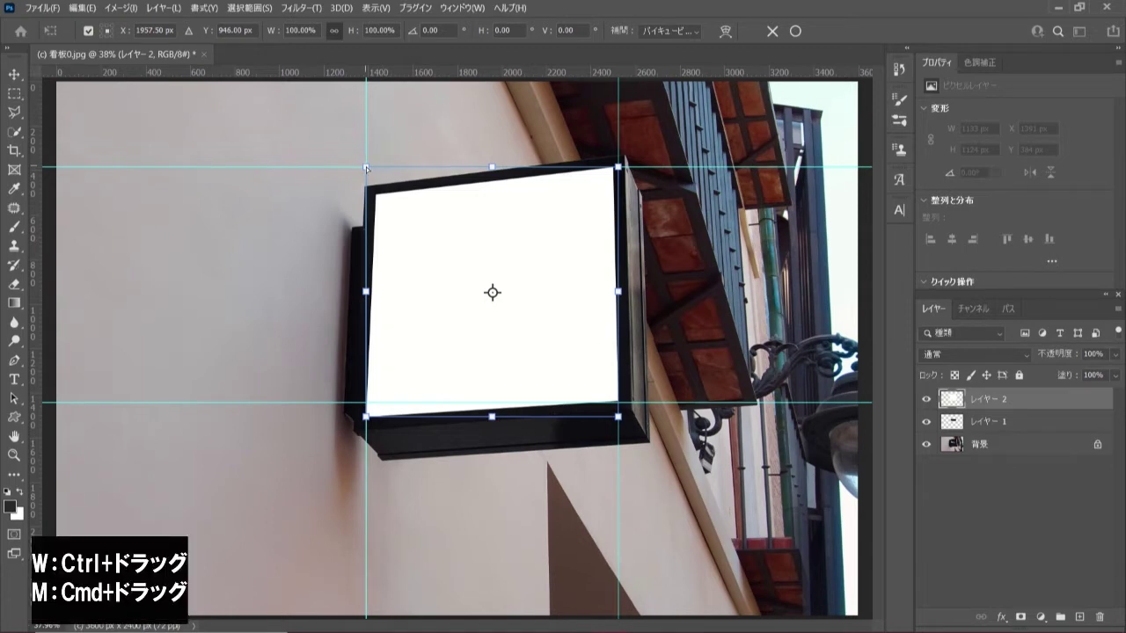
# Step: Distort the panel's top-left, lower-left and lower-right corners onto the guides and commit
pyautogui.moveTo(366, 166); pyautogui.dragTo(353, 133)
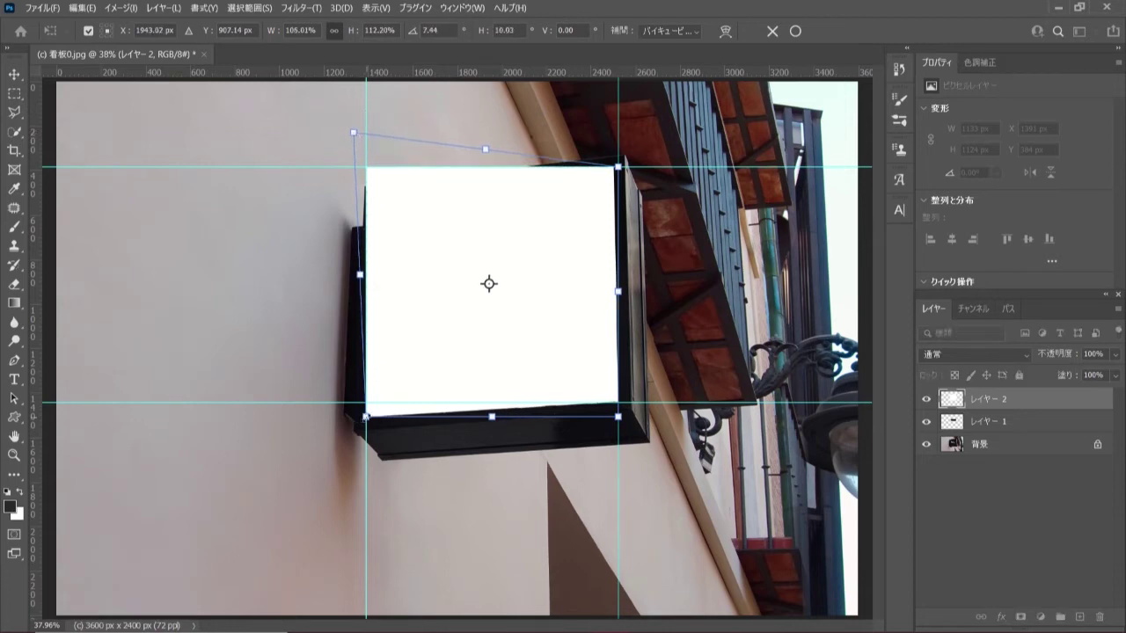
pyautogui.moveTo(366, 417); pyautogui.dragTo(364, 402)
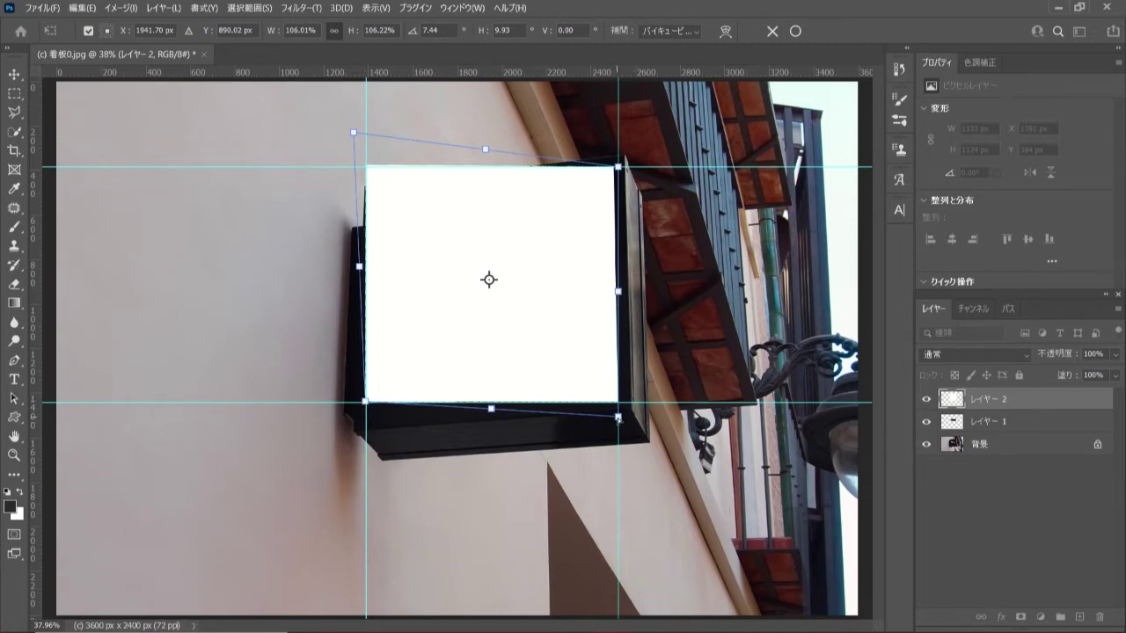
pyautogui.moveTo(618, 417); pyautogui.dragTo(619, 419)
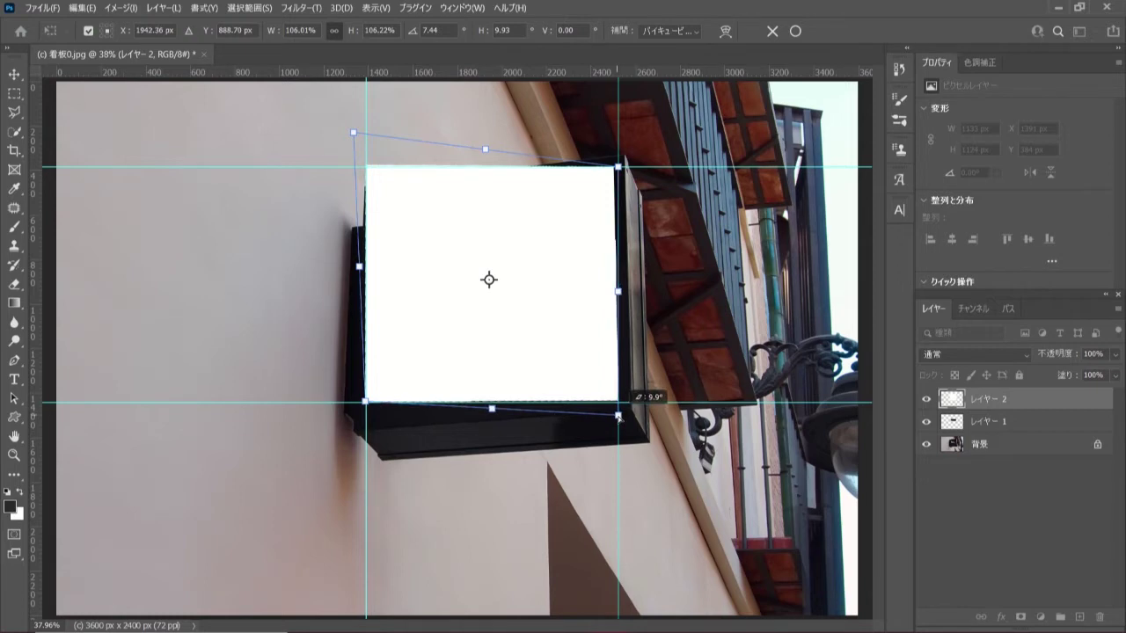
pyautogui.moveTo(619, 418); pyautogui.dragTo(618, 417)
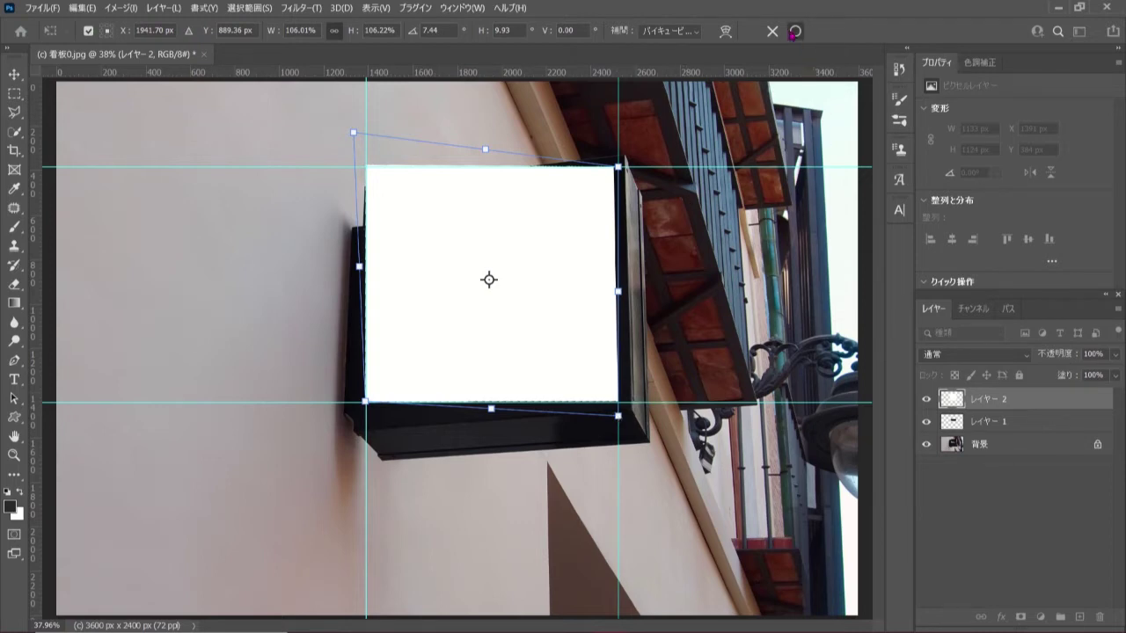
pyautogui.click(795, 31)
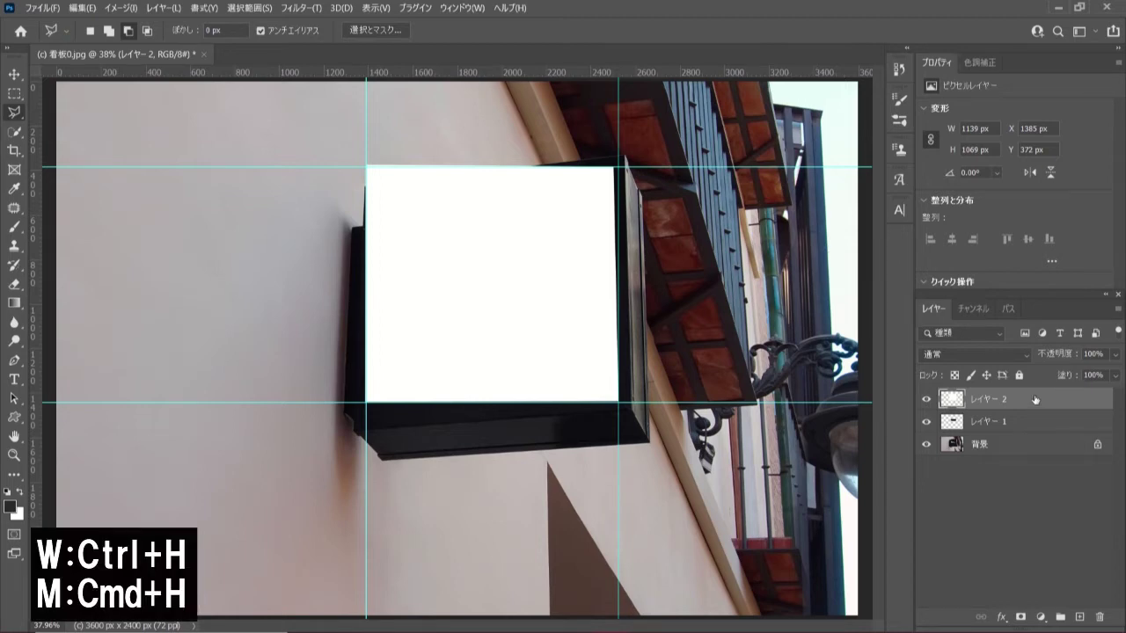
# Step: Hide the guides and duplicate Layer 2 into a new untitled document, then view it
pyautogui.hotkey('ctrl', 'h')
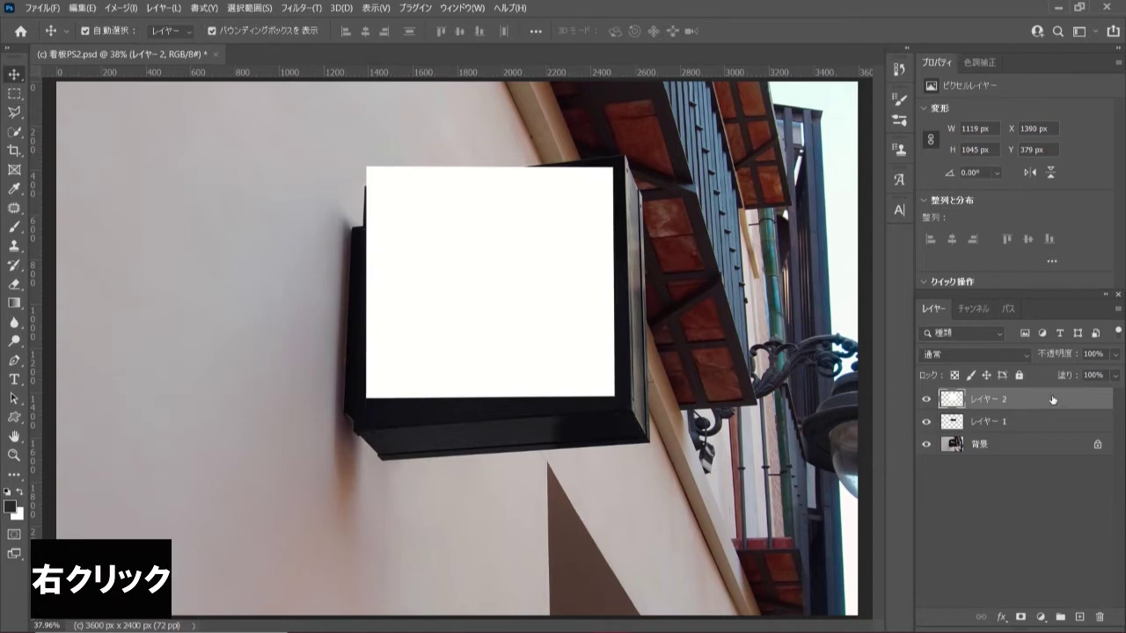
pyautogui.rightClick(1051, 401)
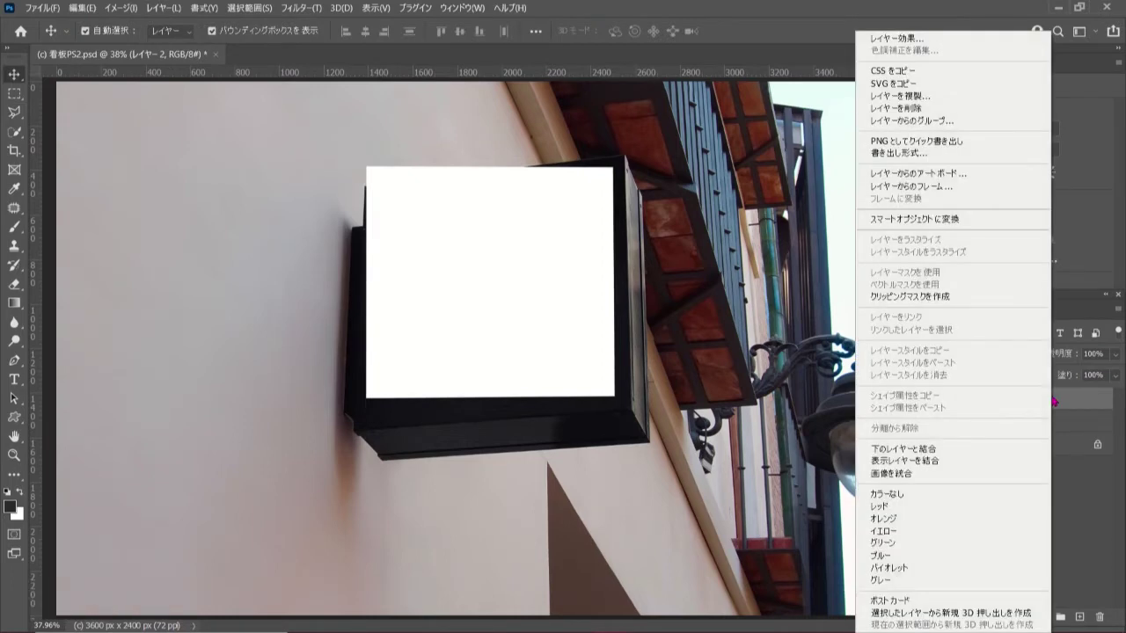
pyautogui.click(997, 100)
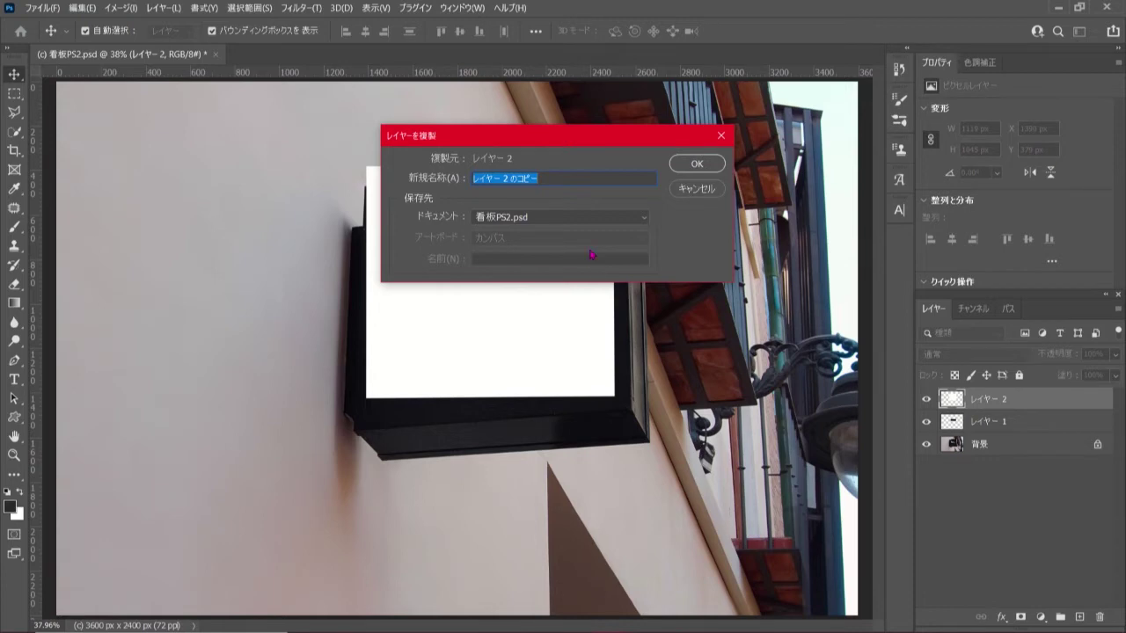
pyautogui.click(584, 217)
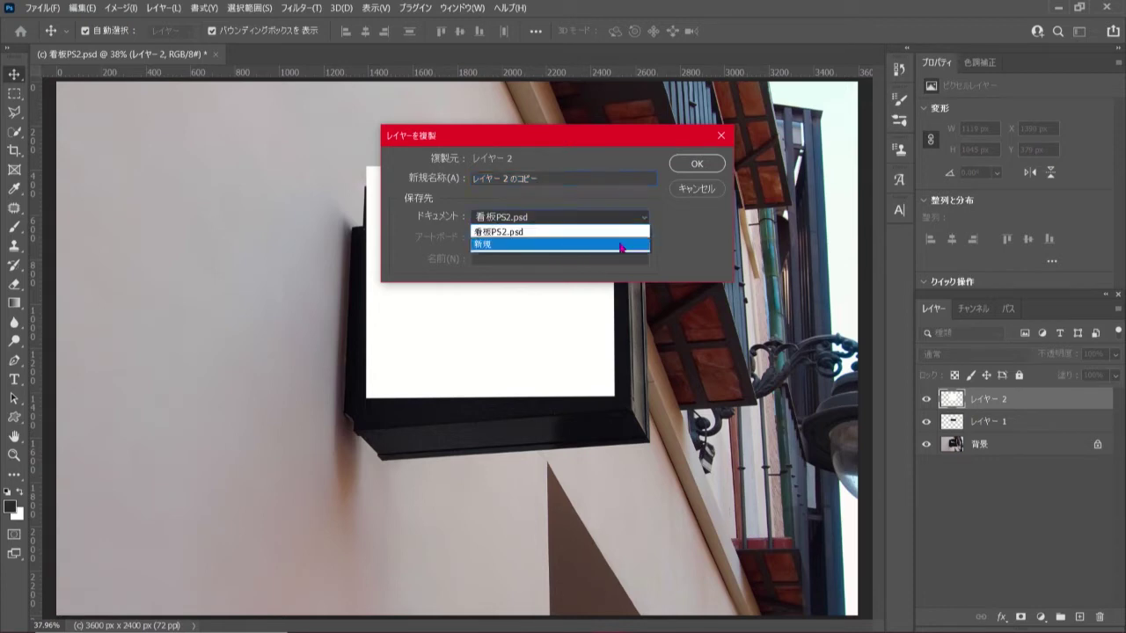
pyautogui.click(624, 244)
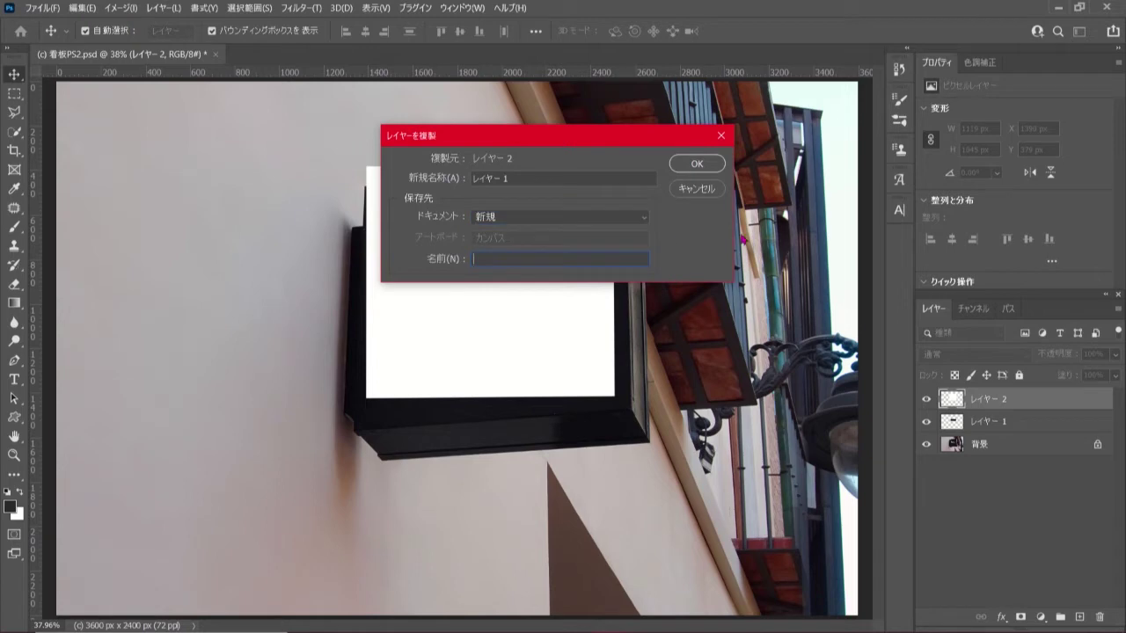
pyautogui.click(695, 167)
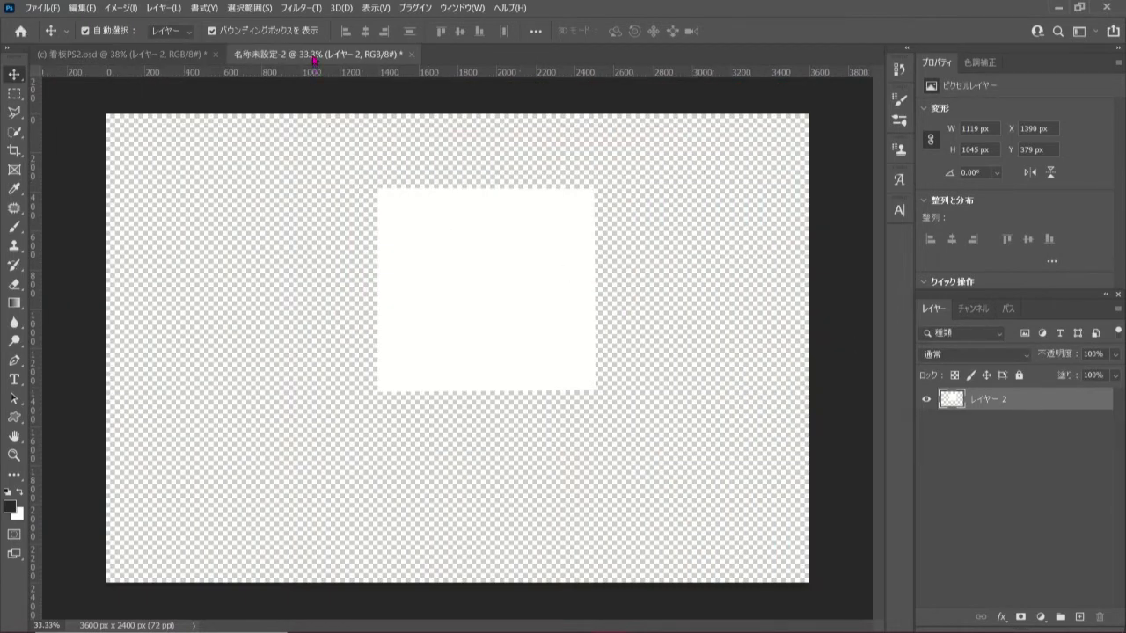
pyautogui.click(173, 56)
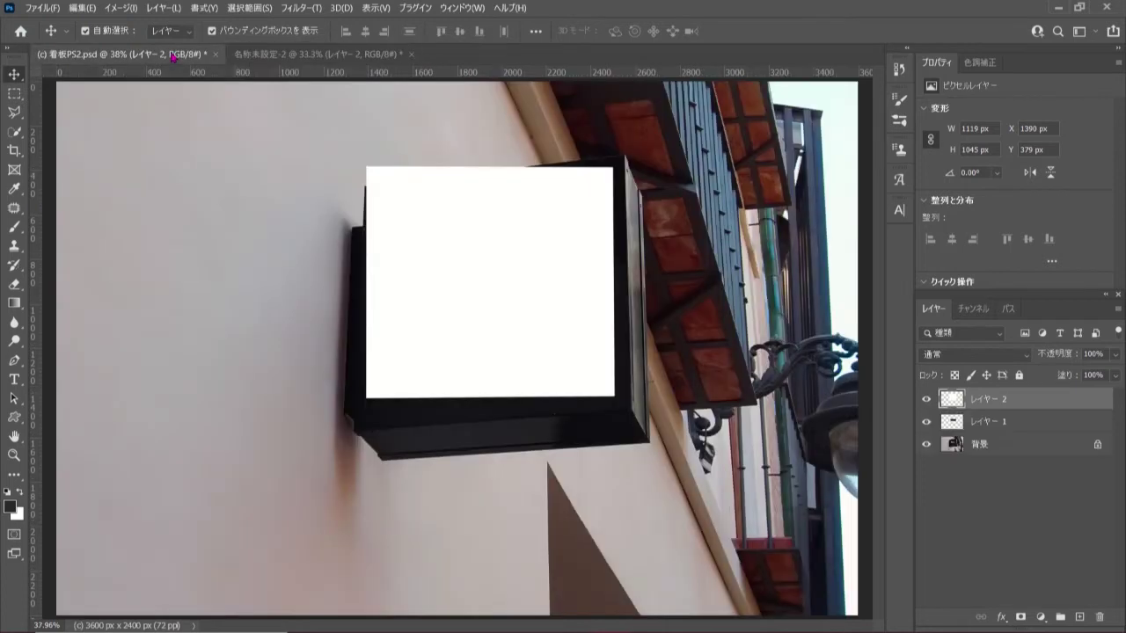
pyautogui.click(303, 55)
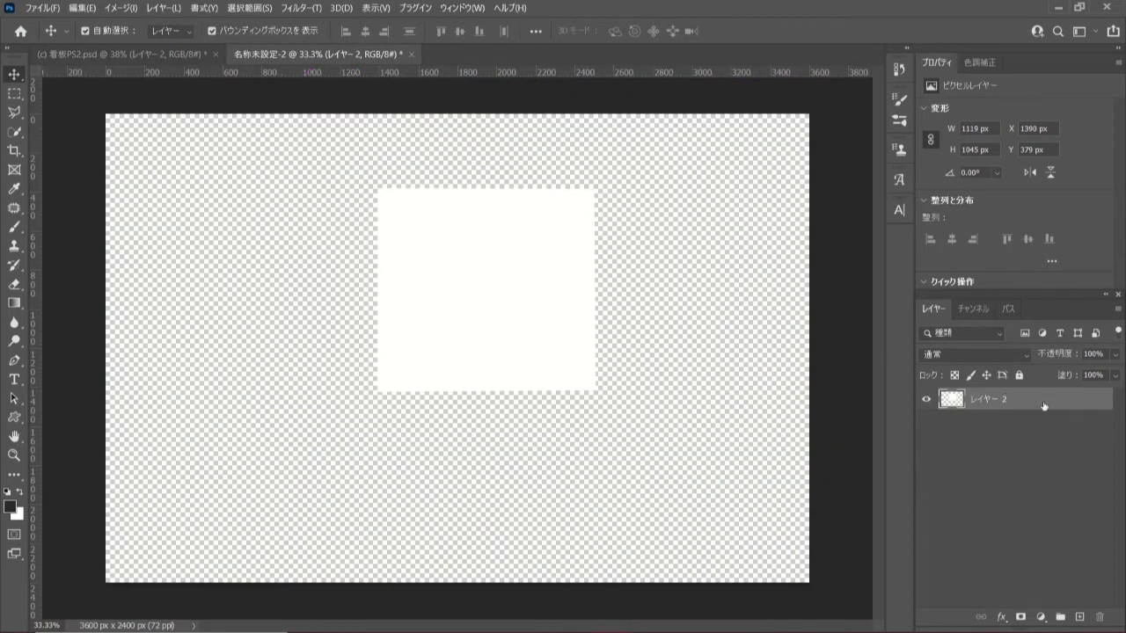
# Step: Open サイン0.jpg from the サイン folder via the Home screen
pyautogui.click(20, 32)
pyautogui.click(41, 360)
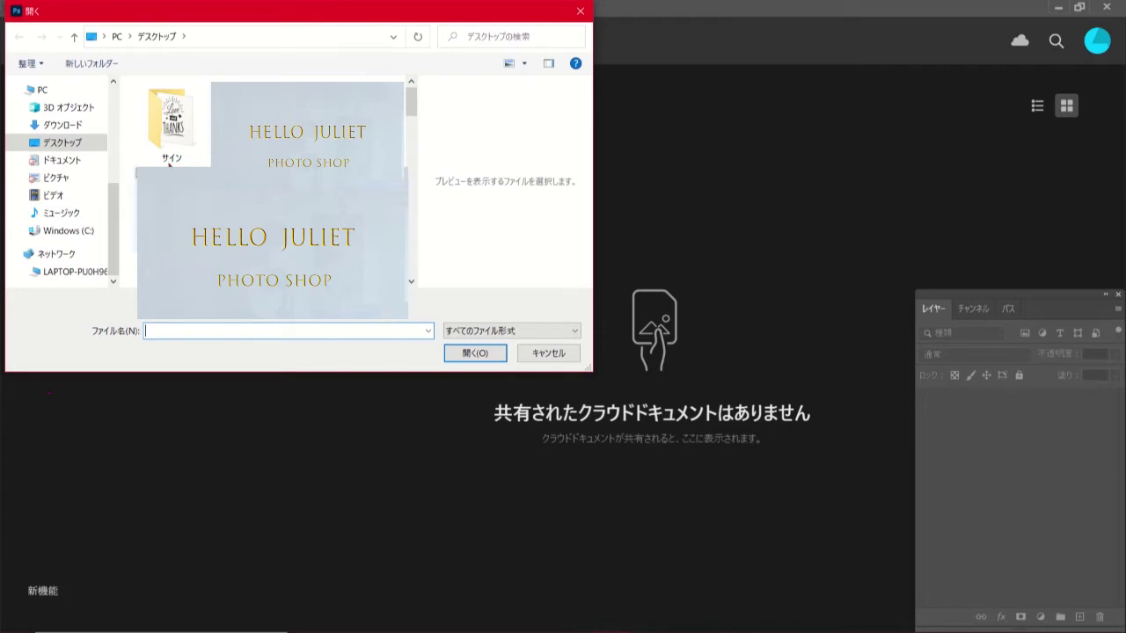
pyautogui.click(175, 138)
pyautogui.doubleClick(187, 133)
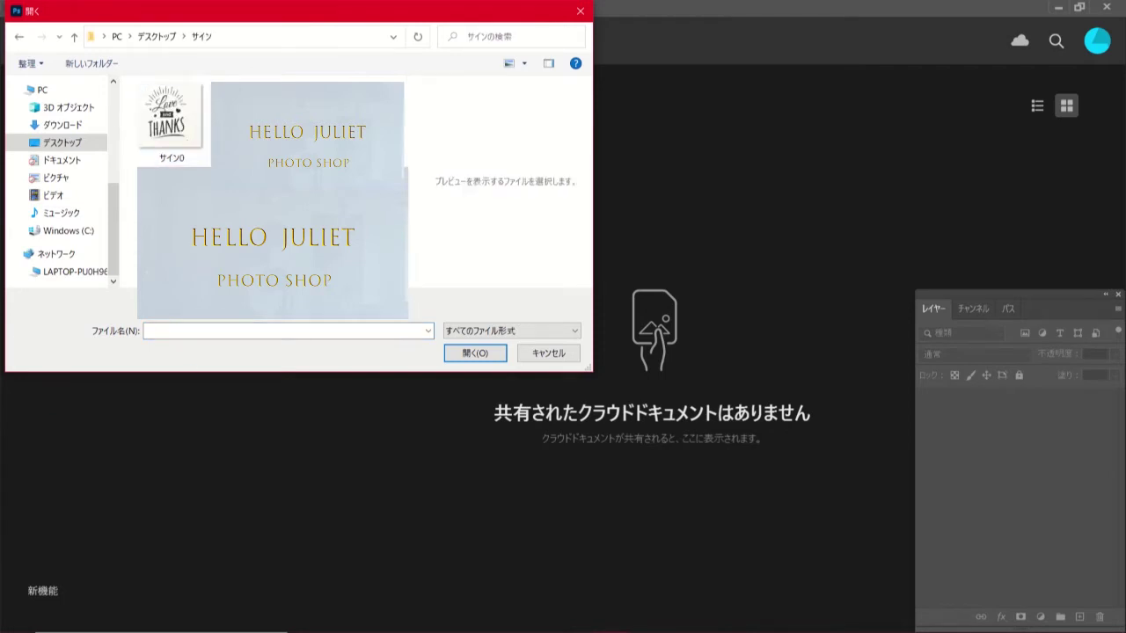
pyautogui.click(203, 164)
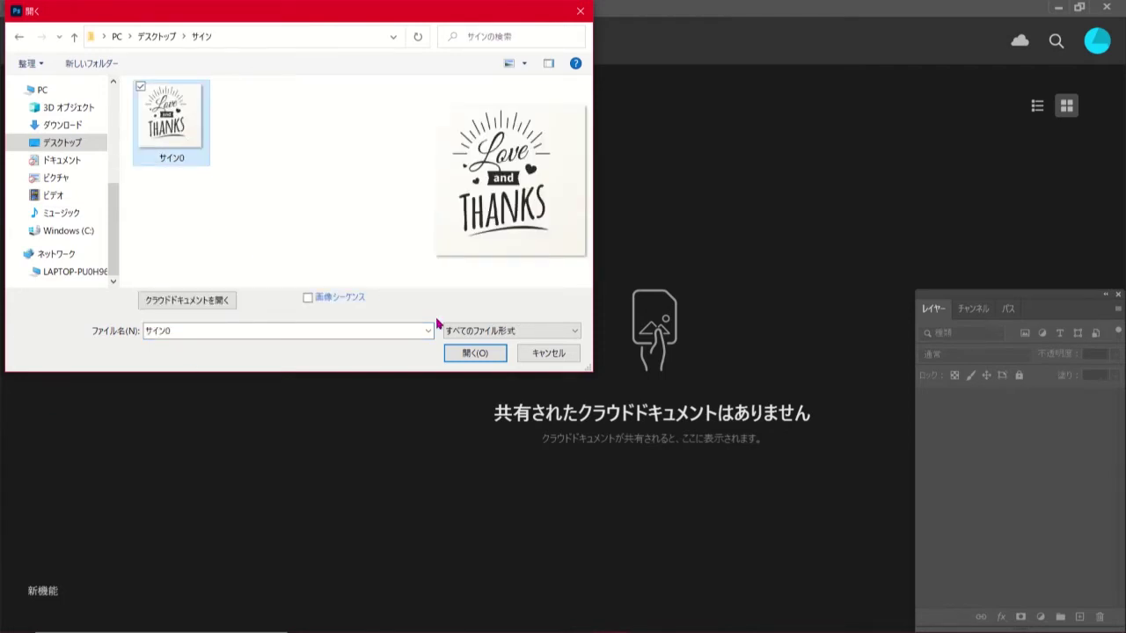
pyautogui.click(474, 355)
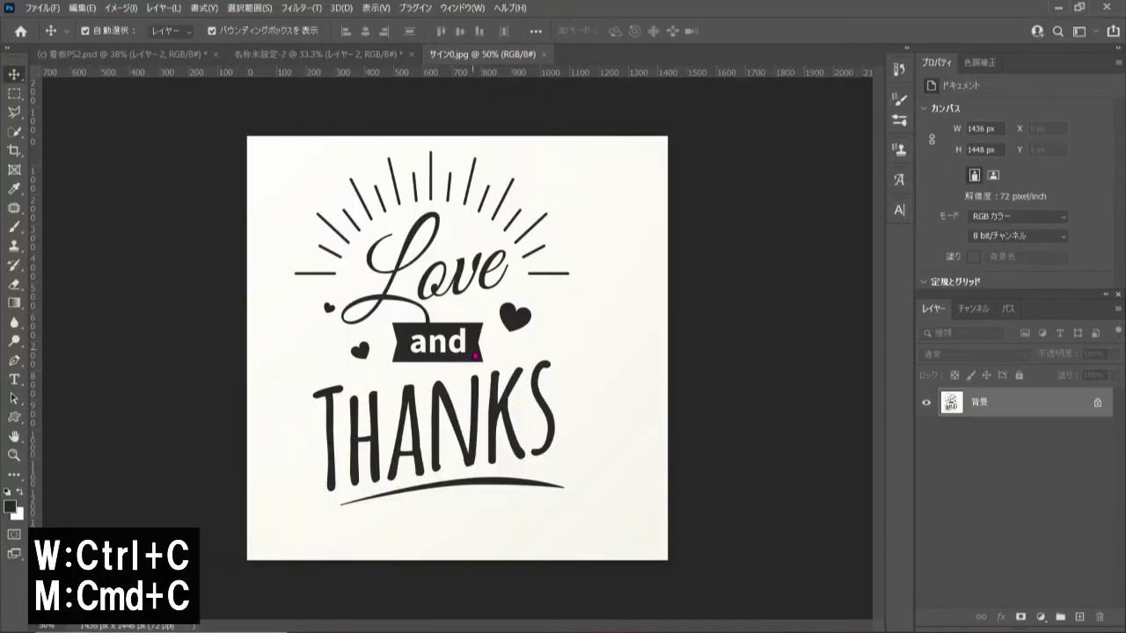
# Step: Paste the Love and THANKS artwork into the untitled document and close サイン0.jpg unsaved
pyautogui.moveTo(567, 141); pyautogui.dragTo(361, 55)
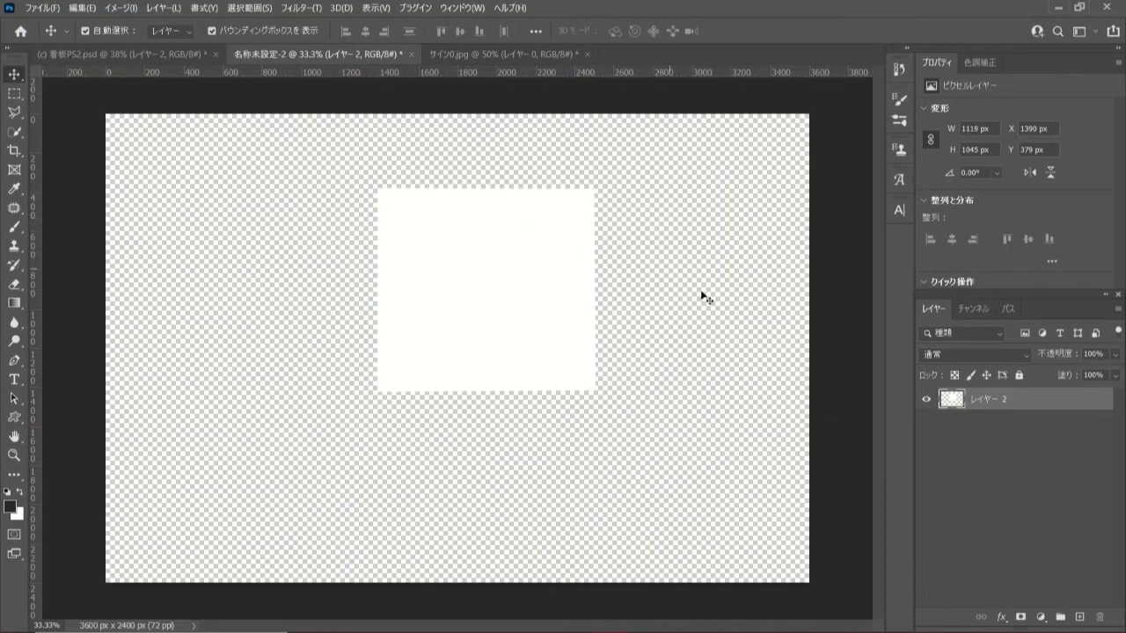
pyautogui.hotkey('ctrl', 'v')
pyautogui.hotkey('ctrl', 'v')
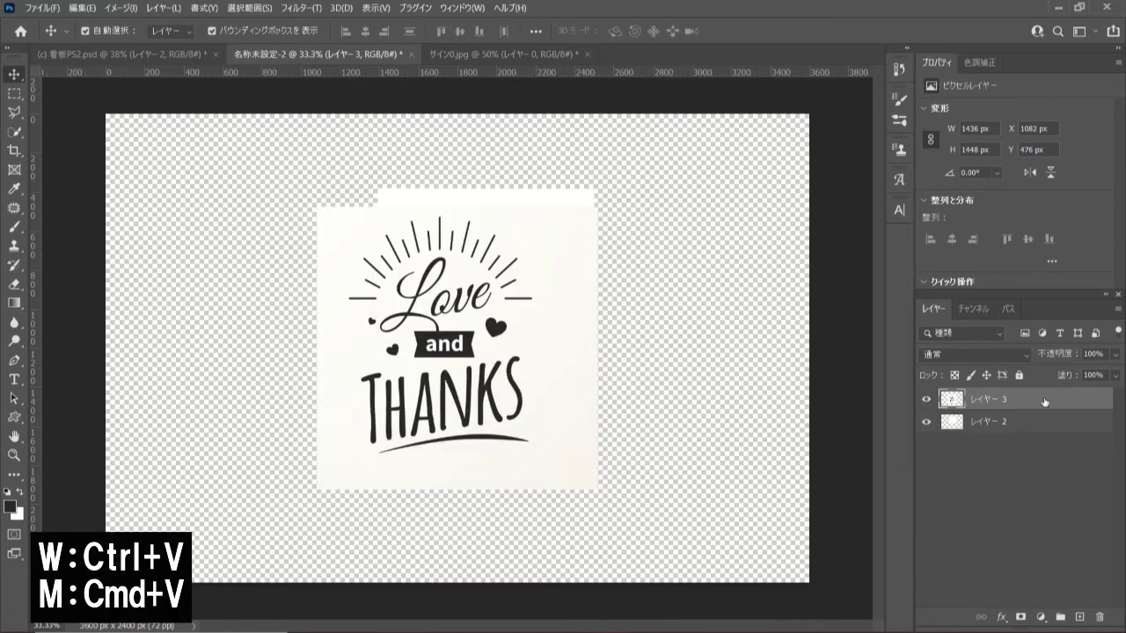
pyautogui.click(516, 56)
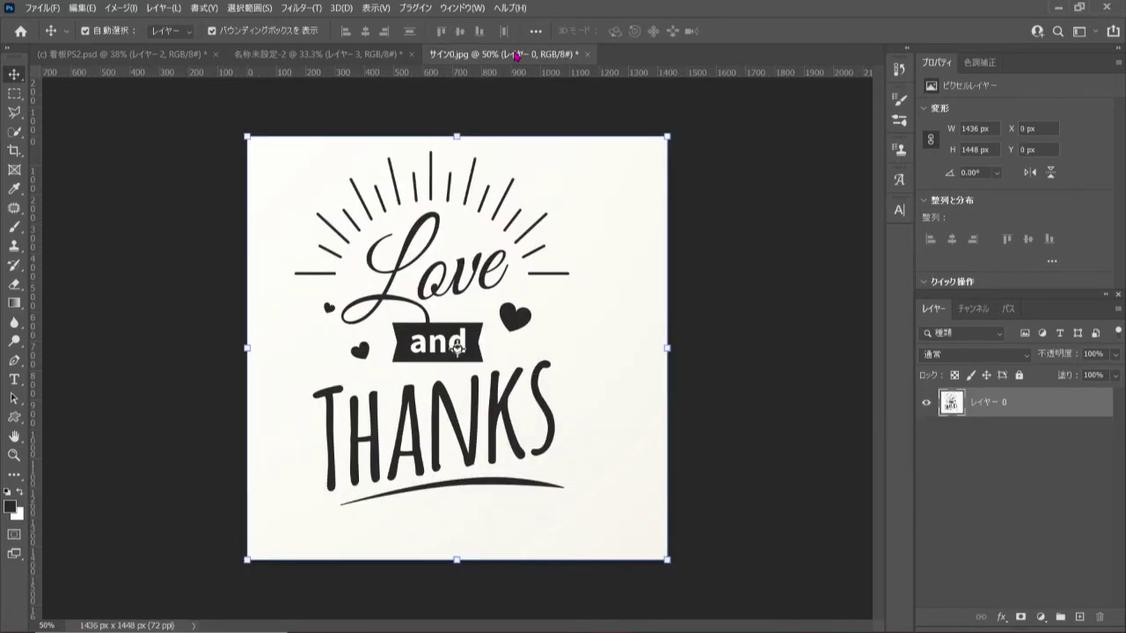
pyautogui.click(586, 54)
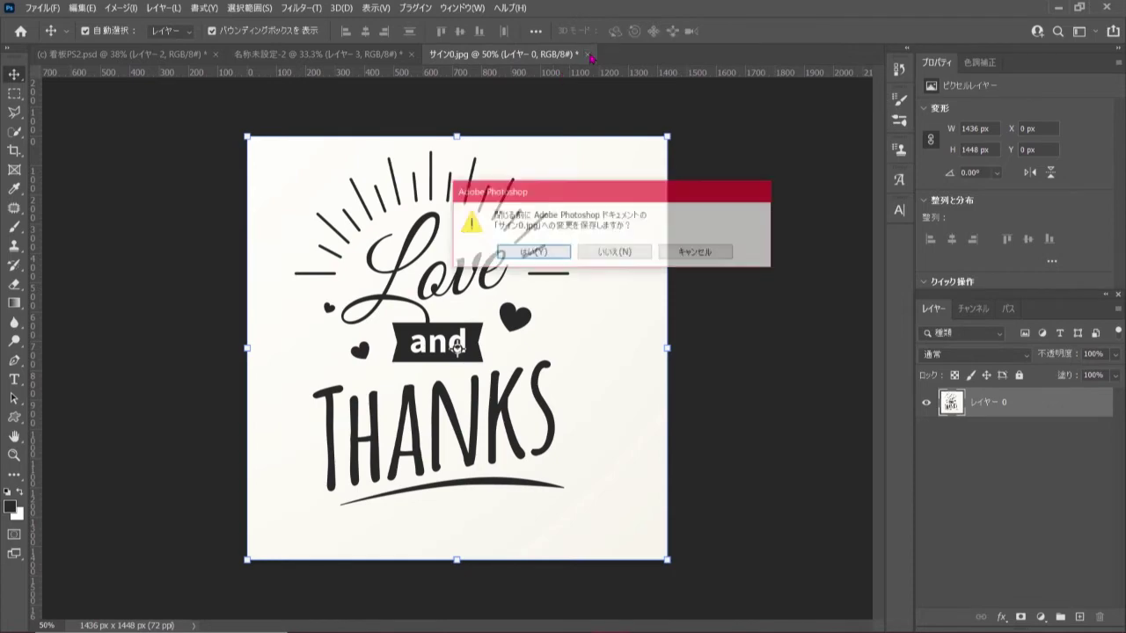
pyautogui.click(614, 253)
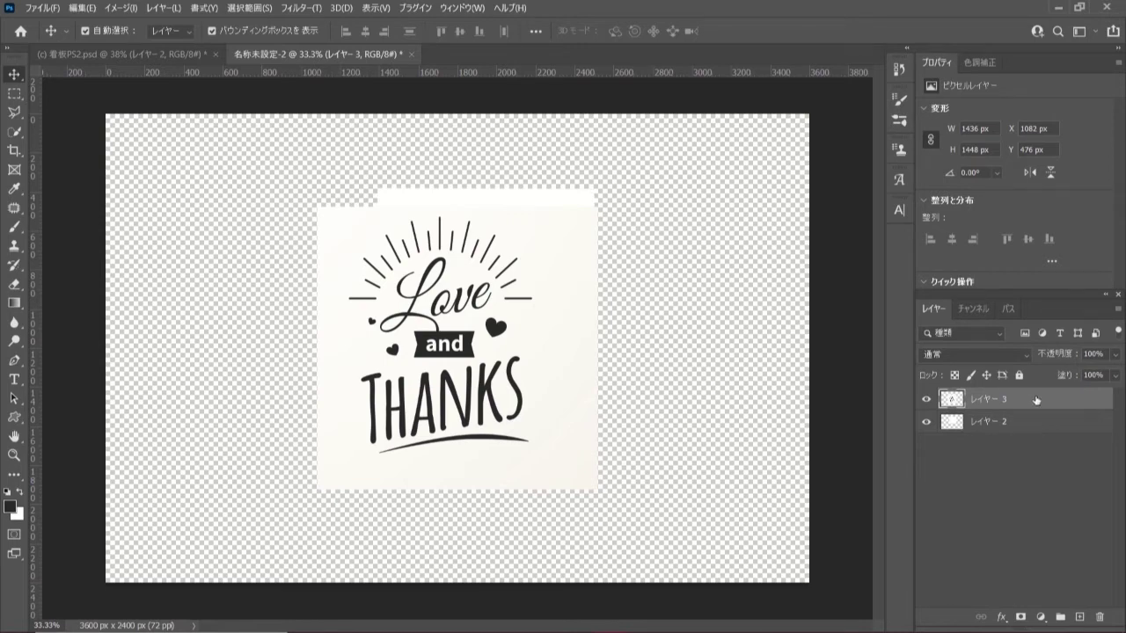
# Step: Lower the artwork's opacity and shrink it to about 80% in Free Transform
pyautogui.hotkey('ctrl', 't')
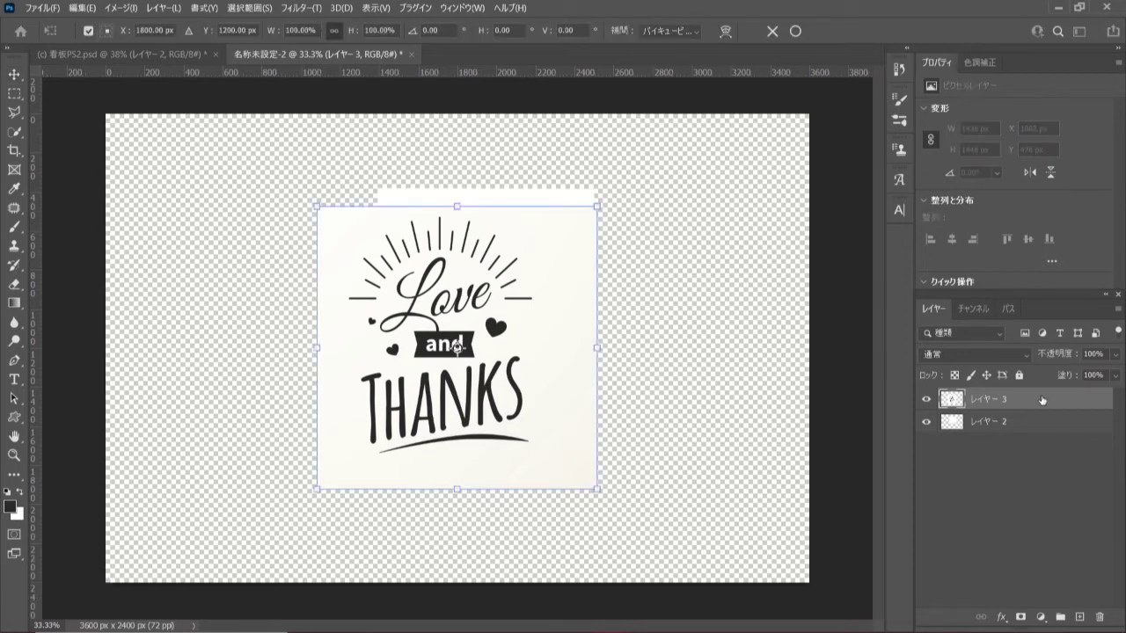
pyautogui.click(1114, 354)
pyautogui.moveTo(1114, 375); pyautogui.dragTo(1016, 381)
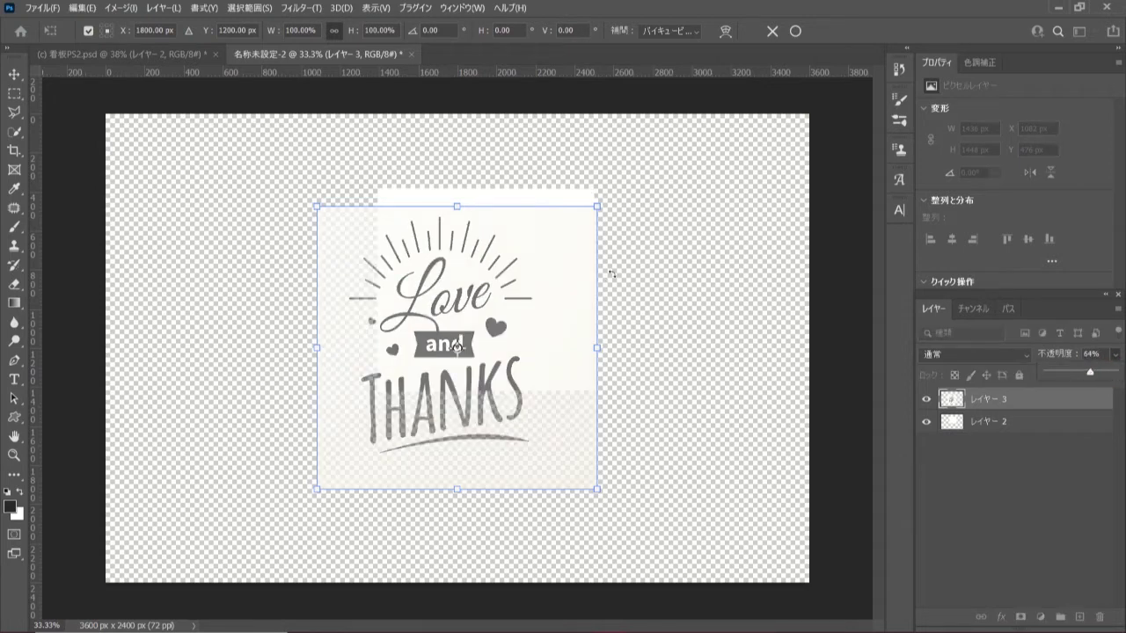
pyautogui.moveTo(600, 208); pyautogui.dragTo(541, 263)
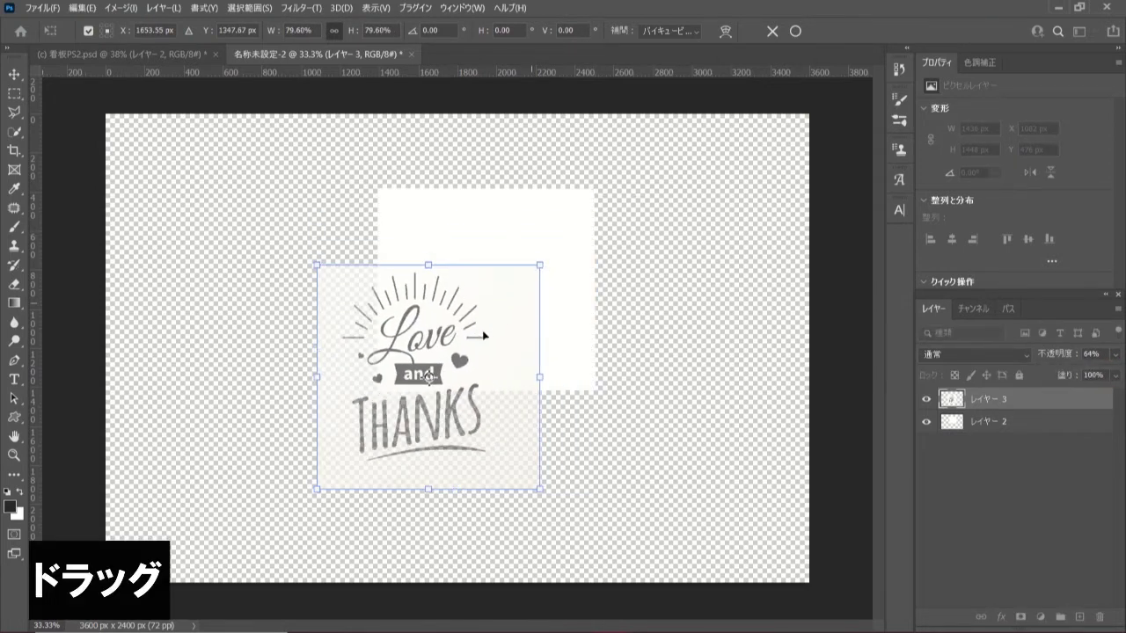
pyautogui.moveTo(468, 356); pyautogui.dragTo(525, 279)
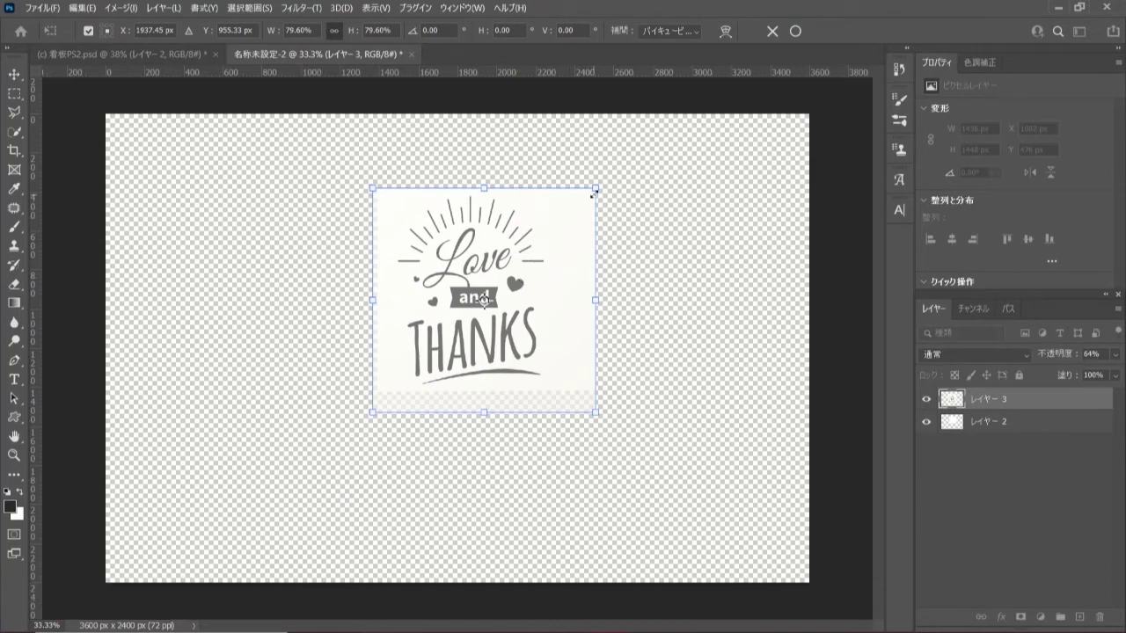
# Step: Scale the artwork to about 71% over the white rectangle, commit, and restore 100% opacity
pyautogui.moveTo(595, 191); pyautogui.dragTo(573, 211)
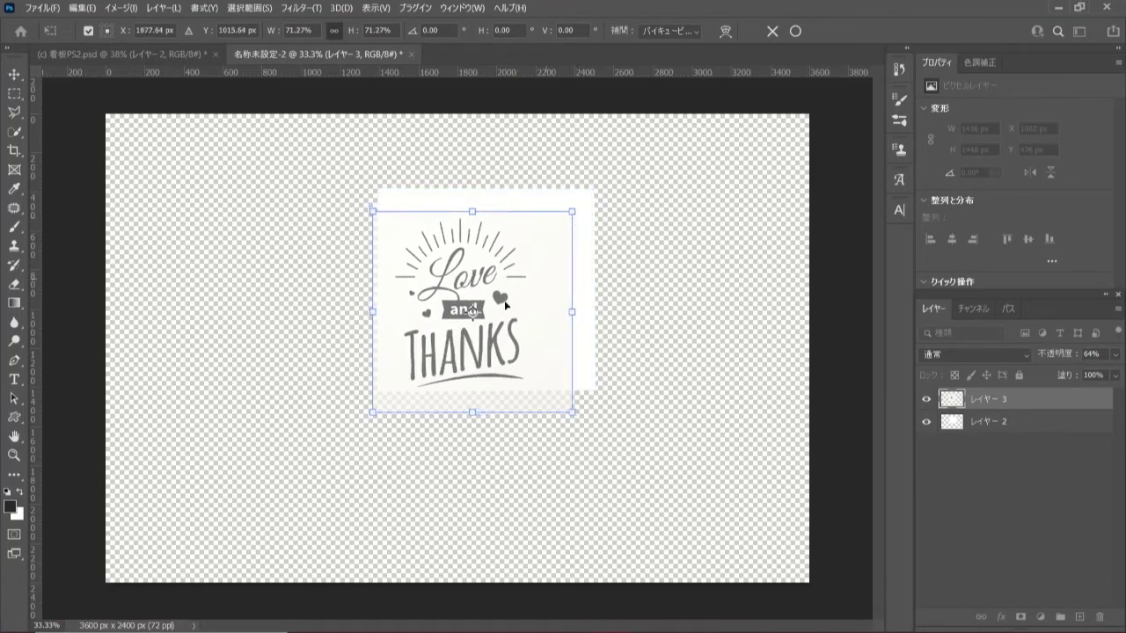
pyautogui.moveTo(506, 305); pyautogui.dragTo(506, 307)
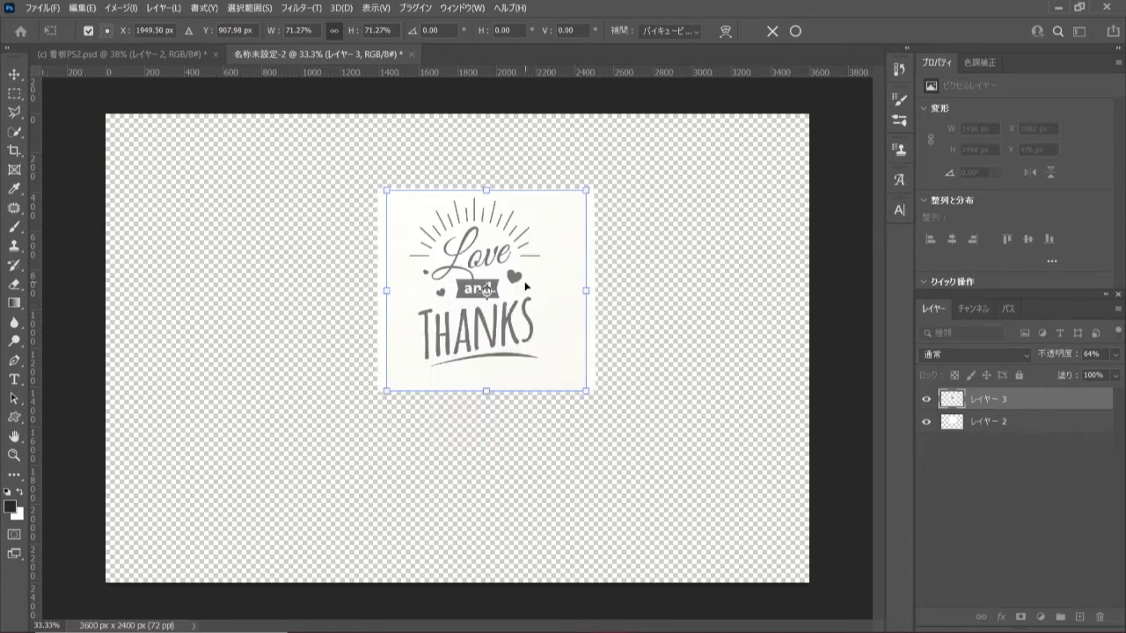
pyautogui.press('Down')
pyautogui.press('Down')
pyautogui.press('Down')
pyautogui.press('Down')
pyautogui.press('Down')
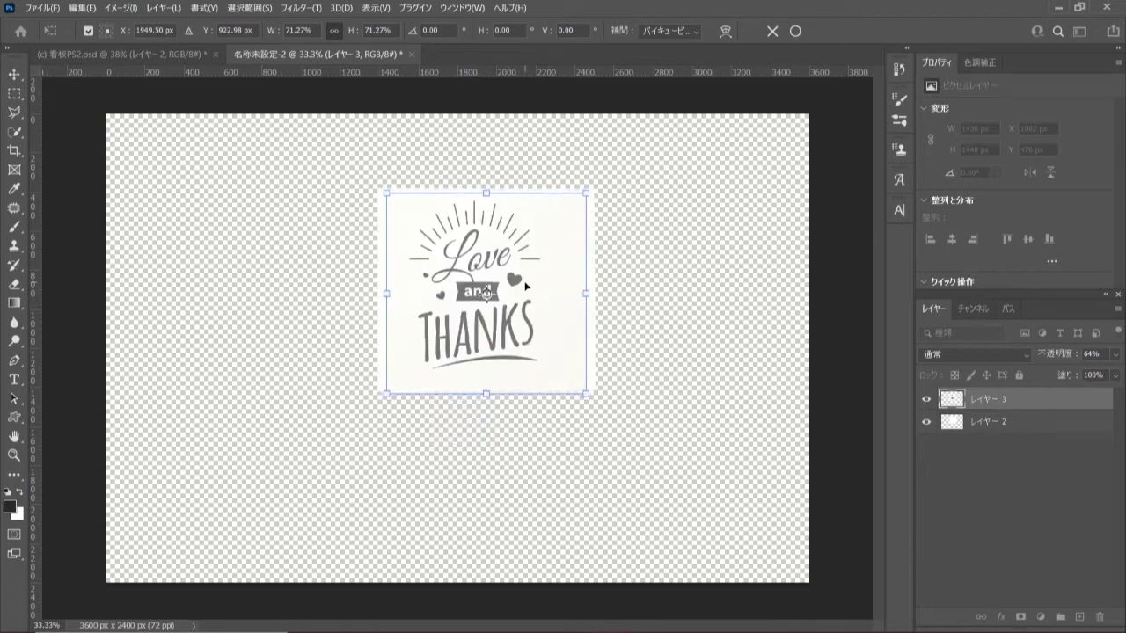
pyautogui.click(794, 31)
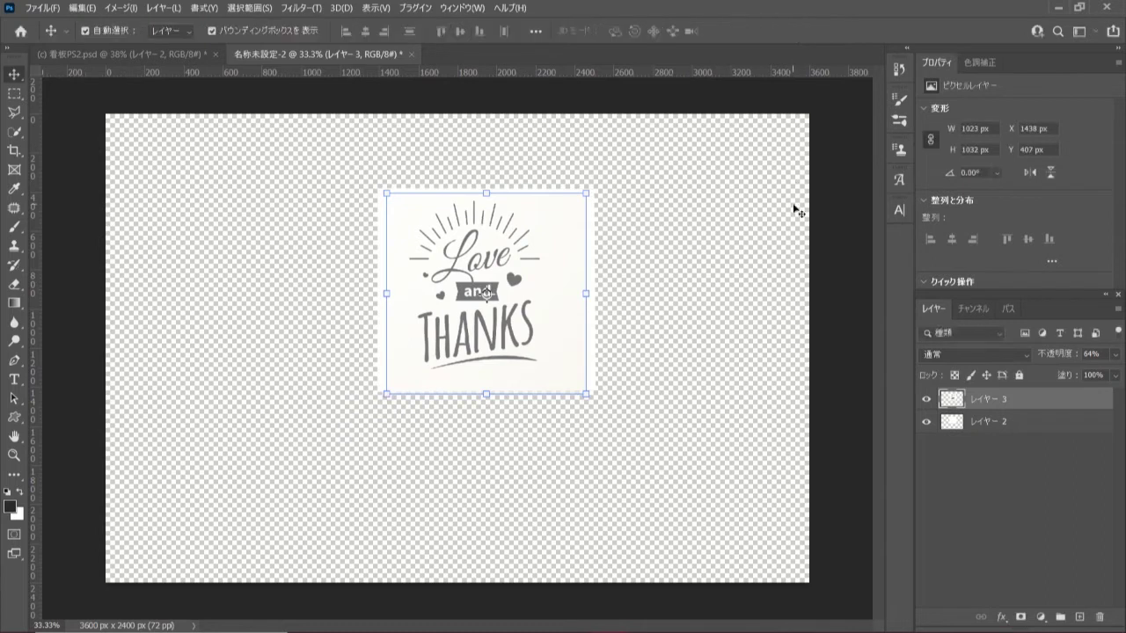
pyautogui.click(1114, 354)
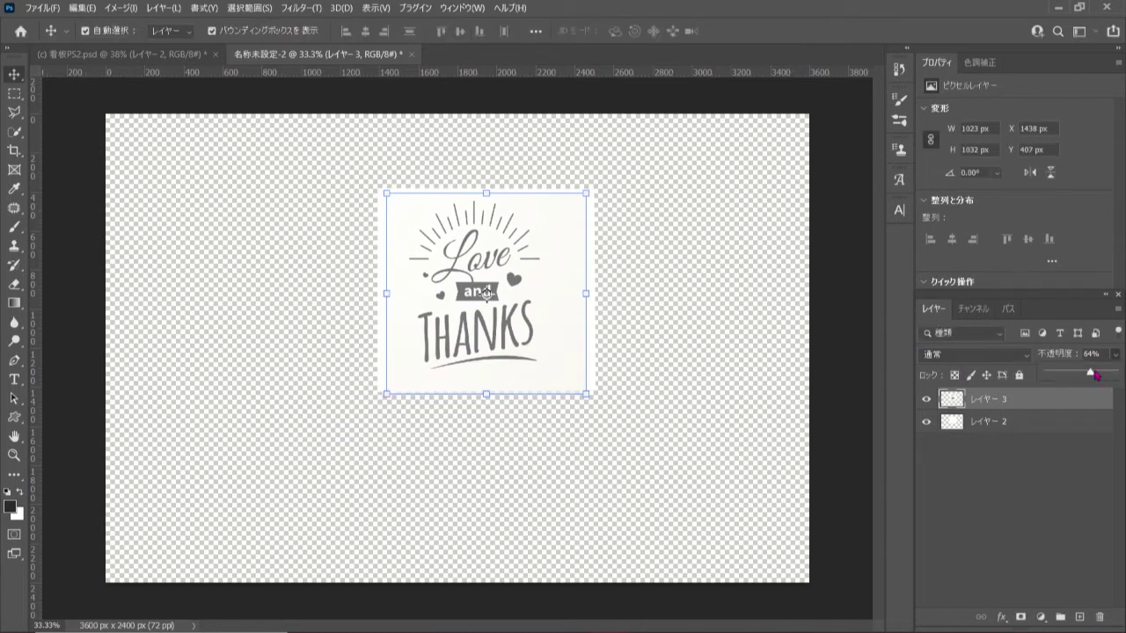
pyautogui.moveTo(1092, 374); pyautogui.dragTo(1123, 376)
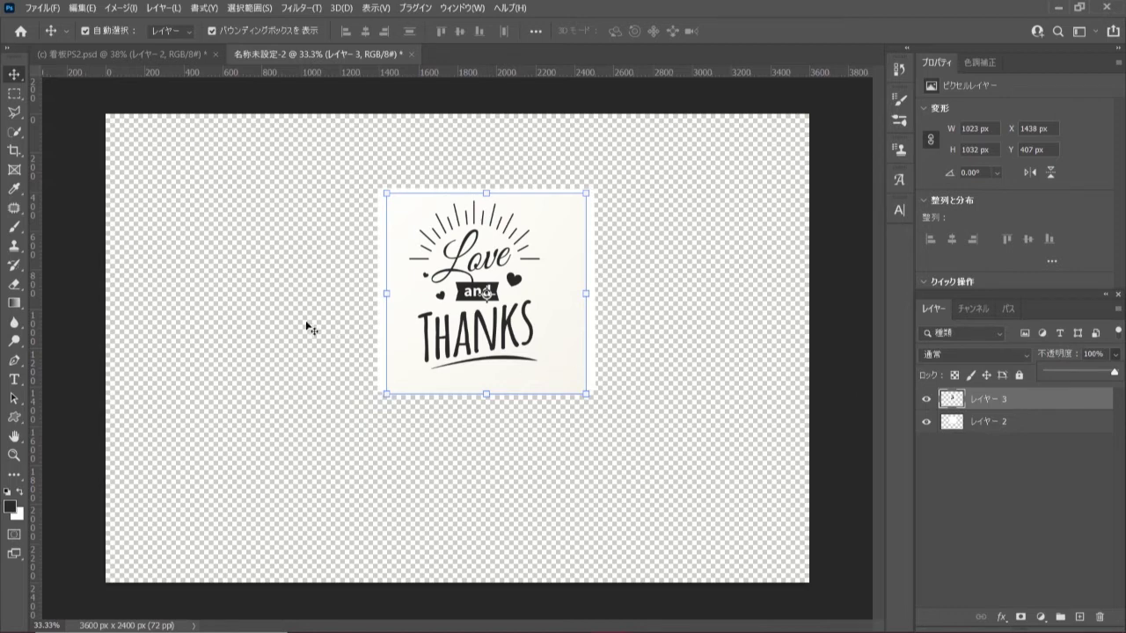
# Step: Select the dark Love and THANKS lettering on Layer 3 with Color Range at fuzziness 117
pyautogui.click(248, 9)
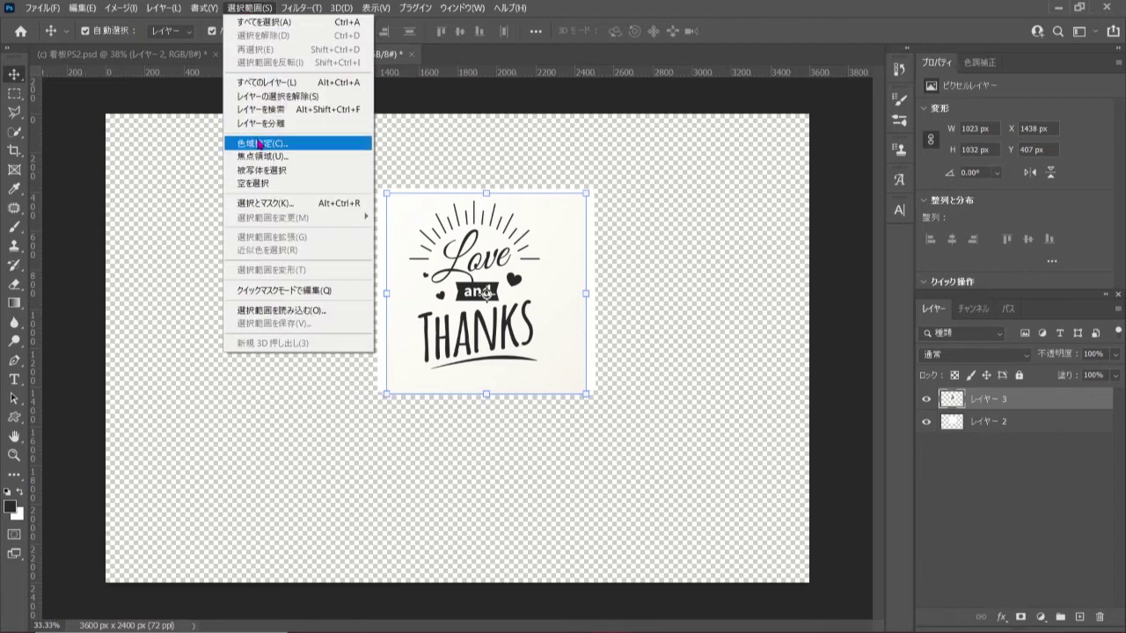
pyautogui.click(327, 143)
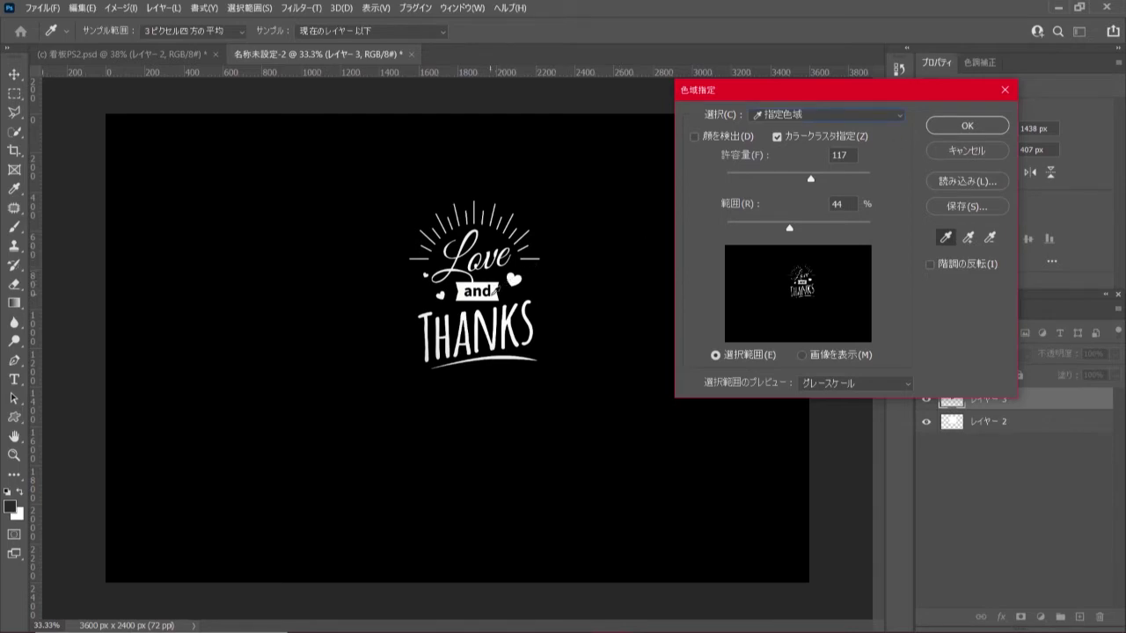
pyautogui.click(515, 279)
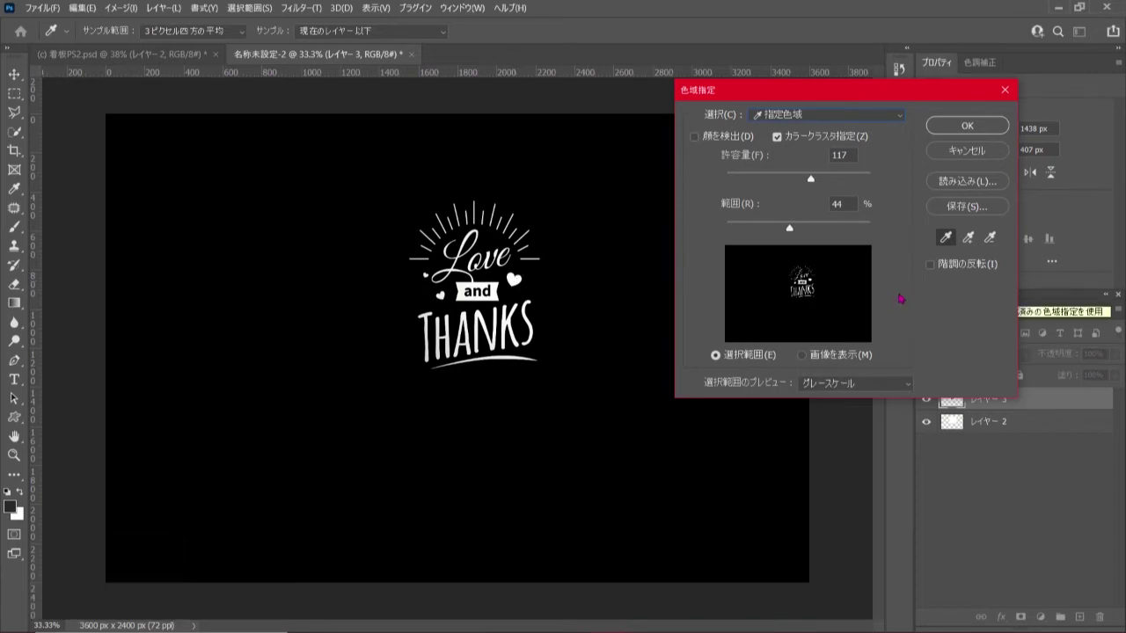
pyautogui.click(966, 128)
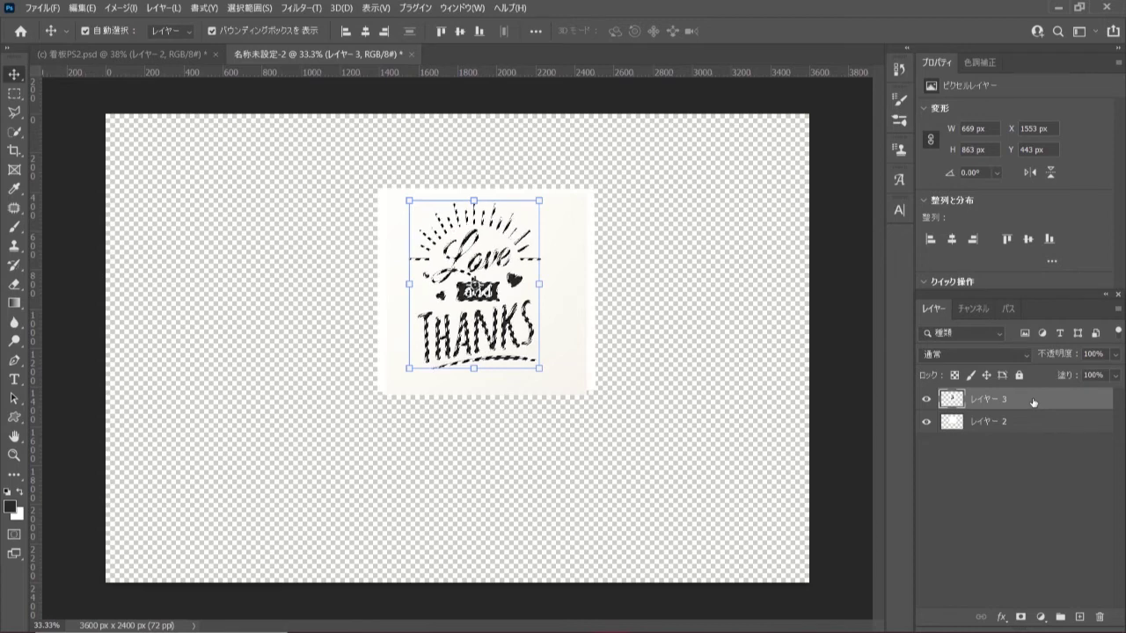
# Step: Hide Layer 3, add an empty Layer 4 above Layer 2, and hide Layer 2
pyautogui.click(925, 399)
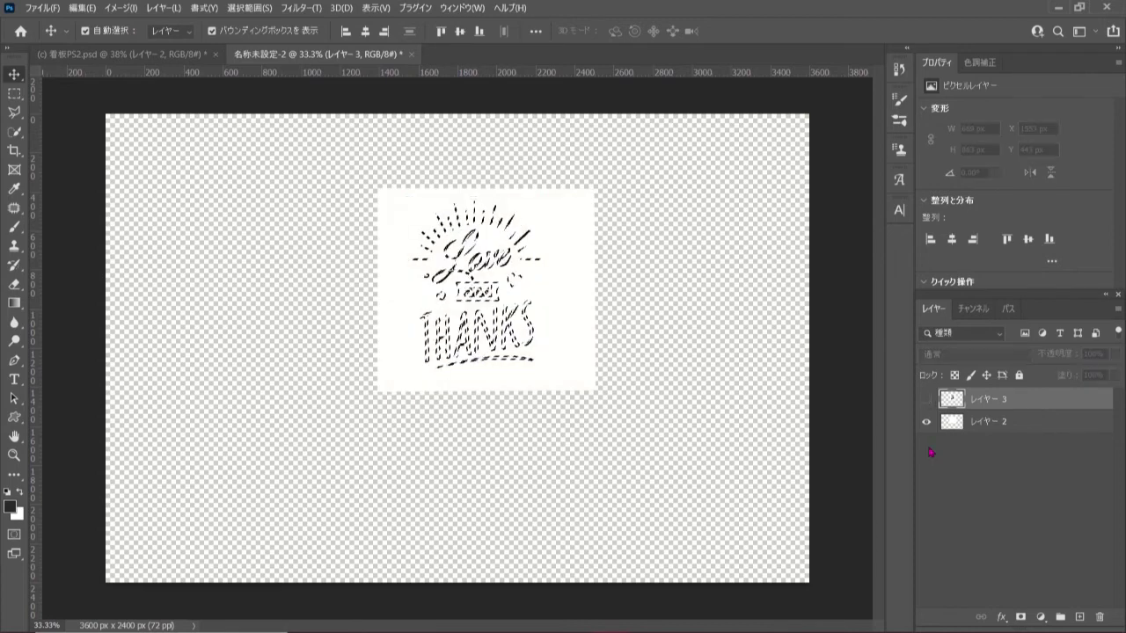
pyautogui.click(1007, 421)
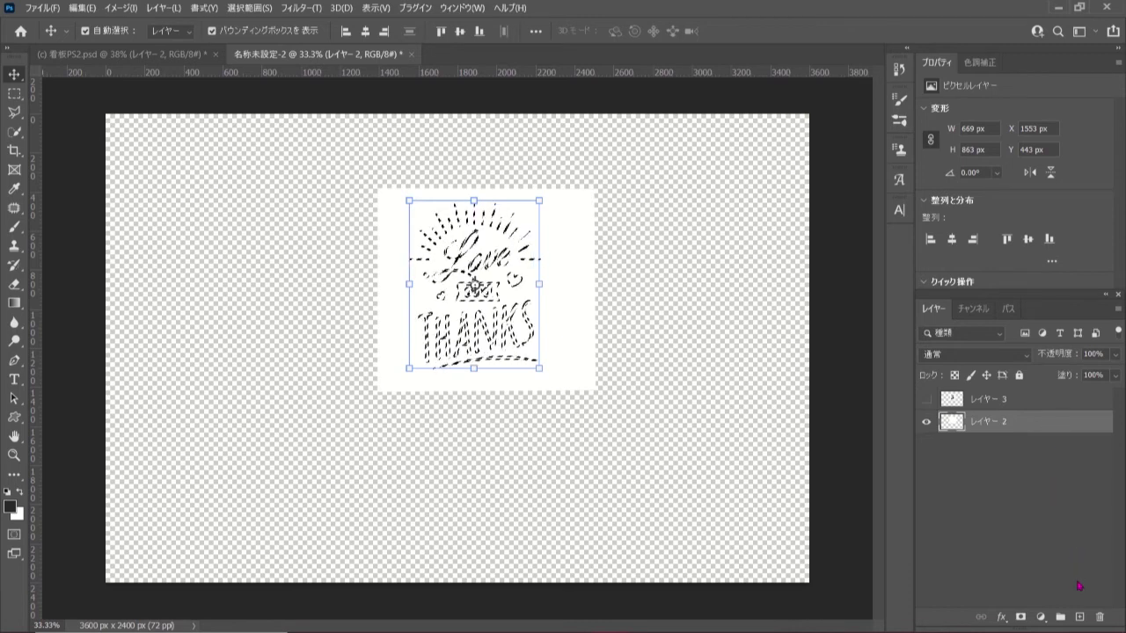
pyautogui.click(1079, 616)
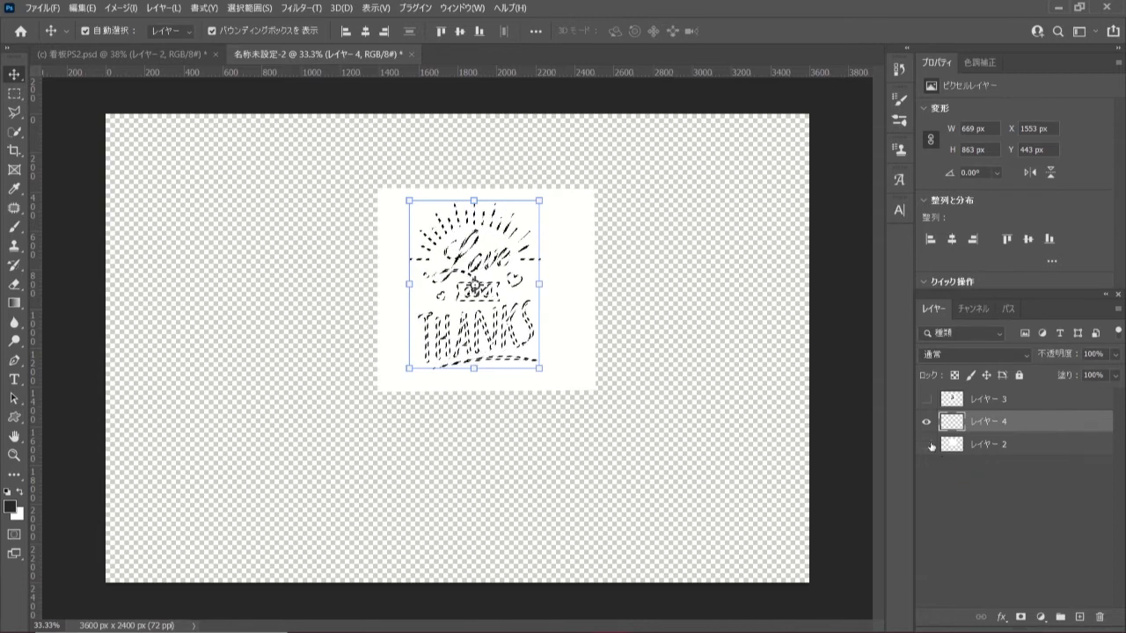
pyautogui.click(926, 444)
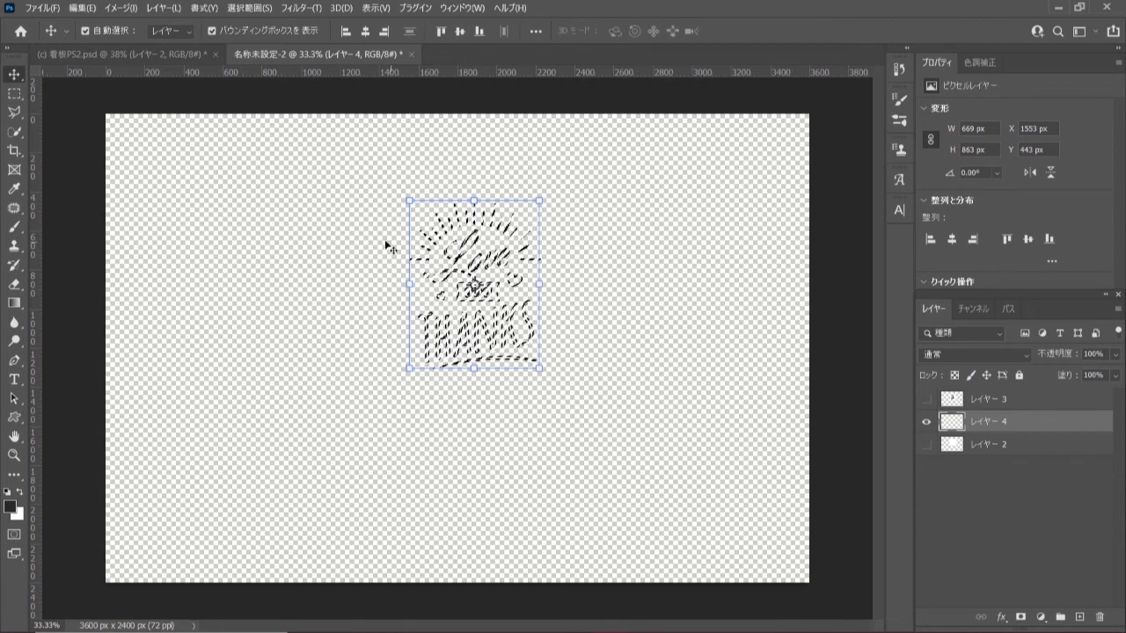
pyautogui.click(82, 8)
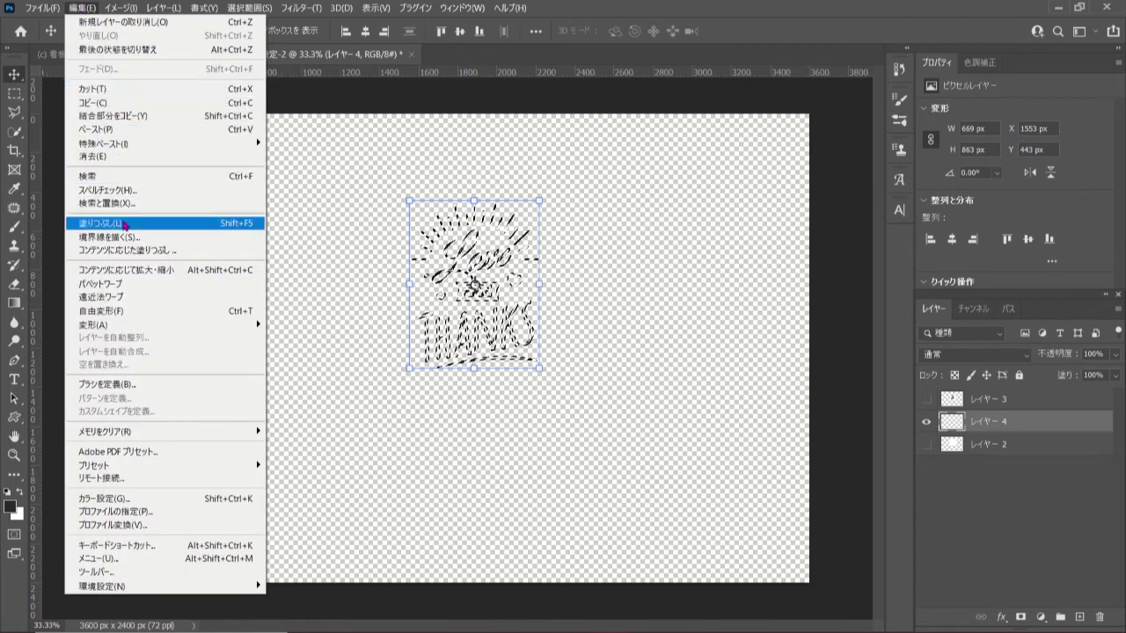
# Step: Fill the lettering selection on Layer 4 with white at 100% opacity
pyautogui.click(189, 227)
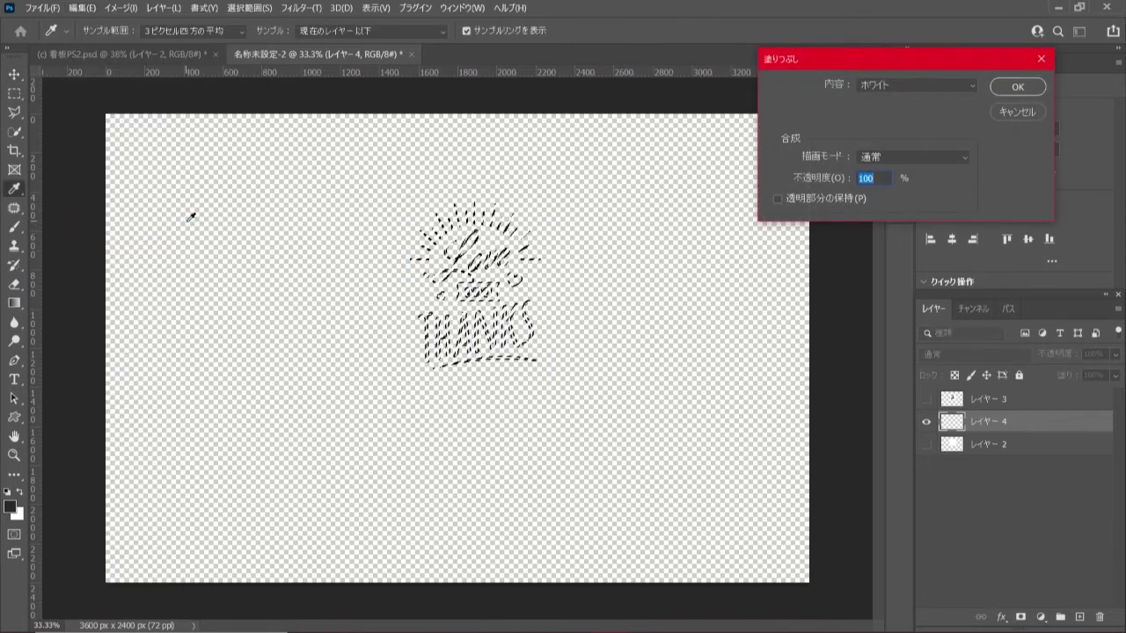
pyautogui.click(942, 85)
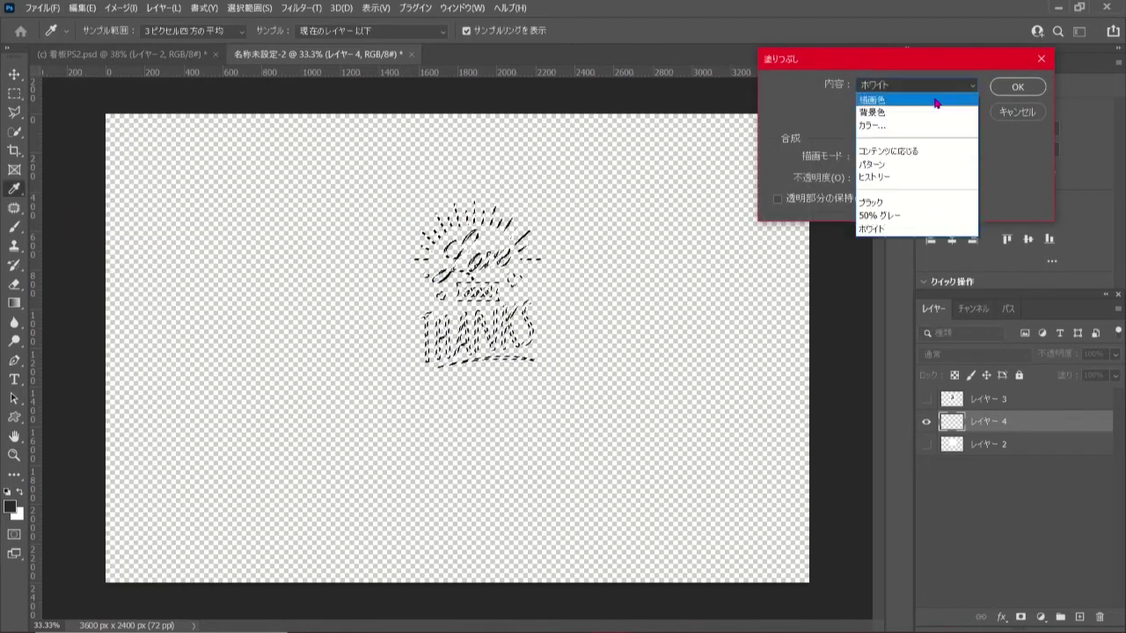
pyautogui.click(950, 230)
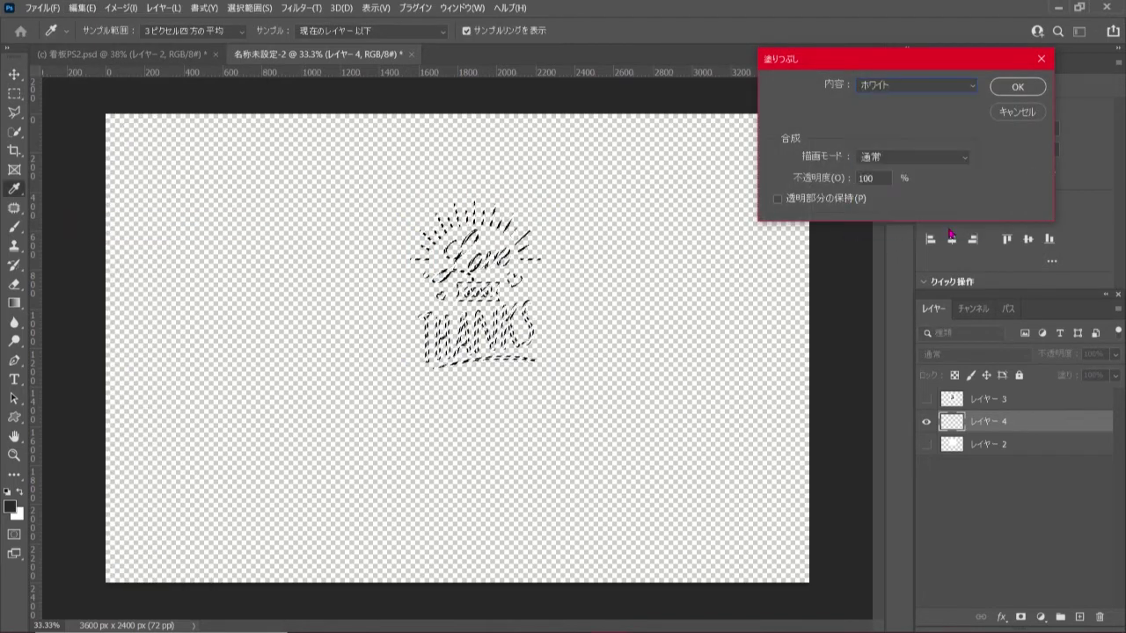
pyautogui.click(1016, 87)
pyautogui.press('v')
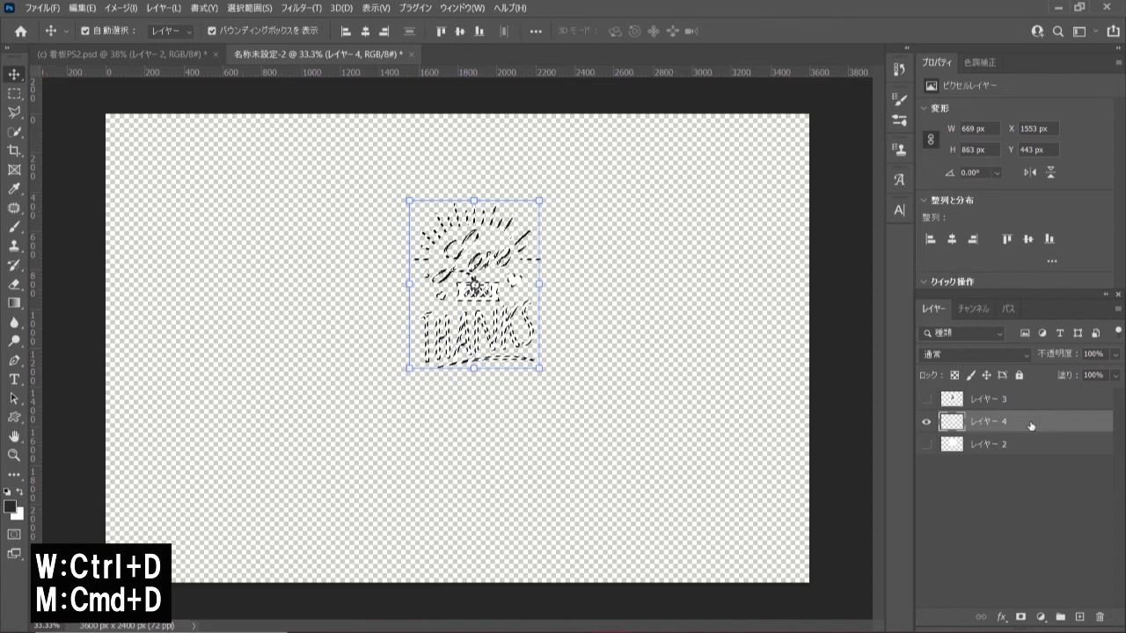
# Step: Deselect, show Layer 2 again, and load its white rectangle outline as a selection
pyautogui.hotkey('ctrl', 'd')
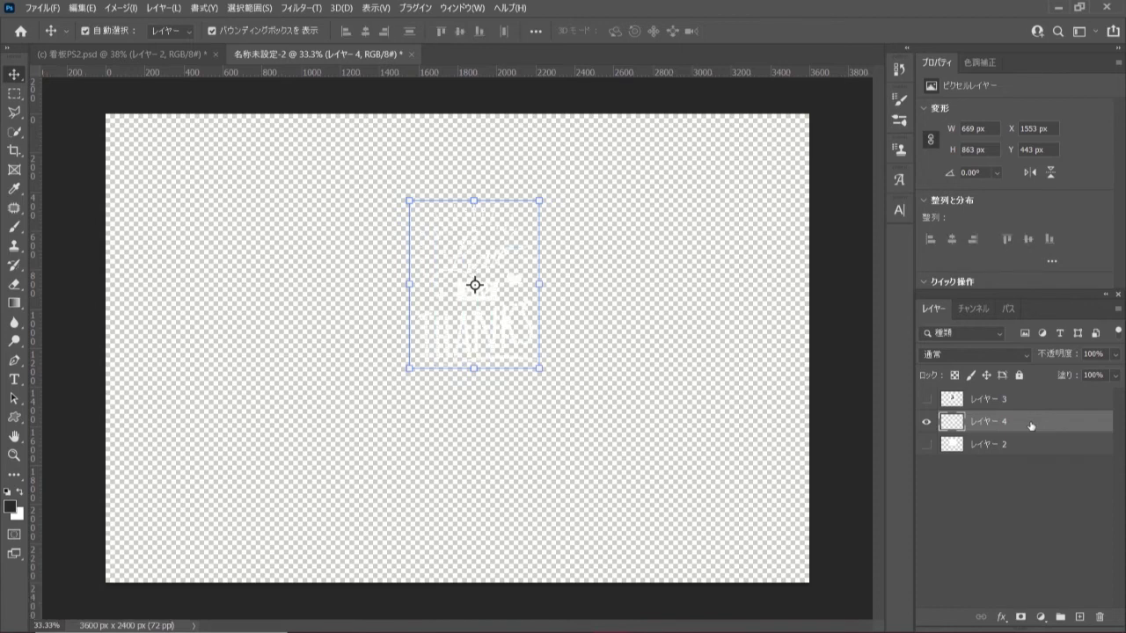
pyautogui.click(926, 445)
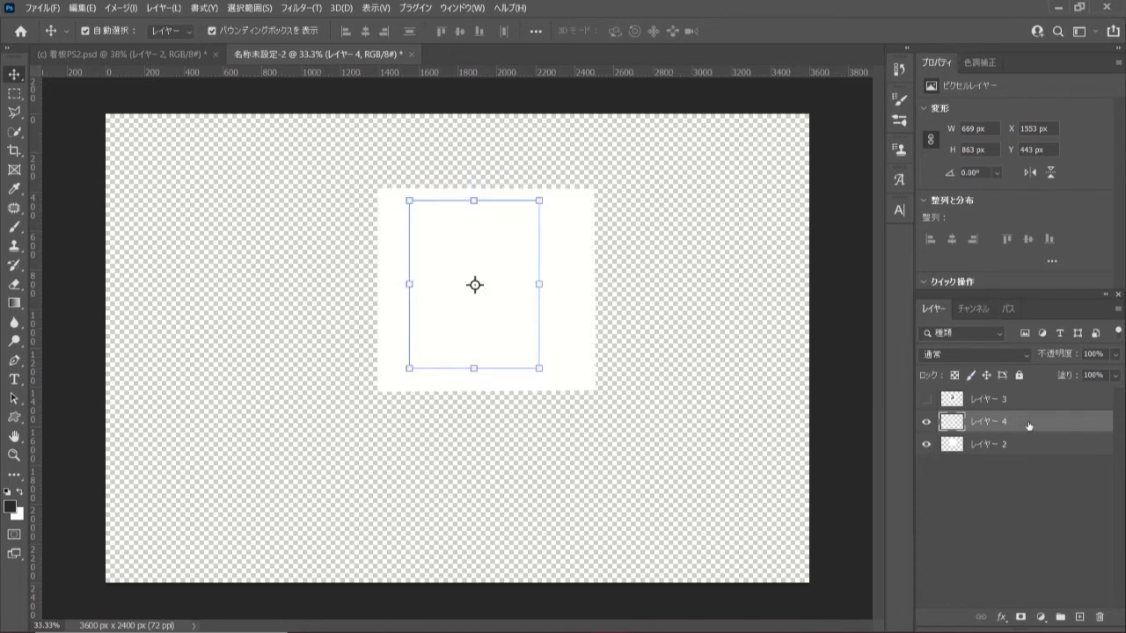
pyautogui.click(1015, 447)
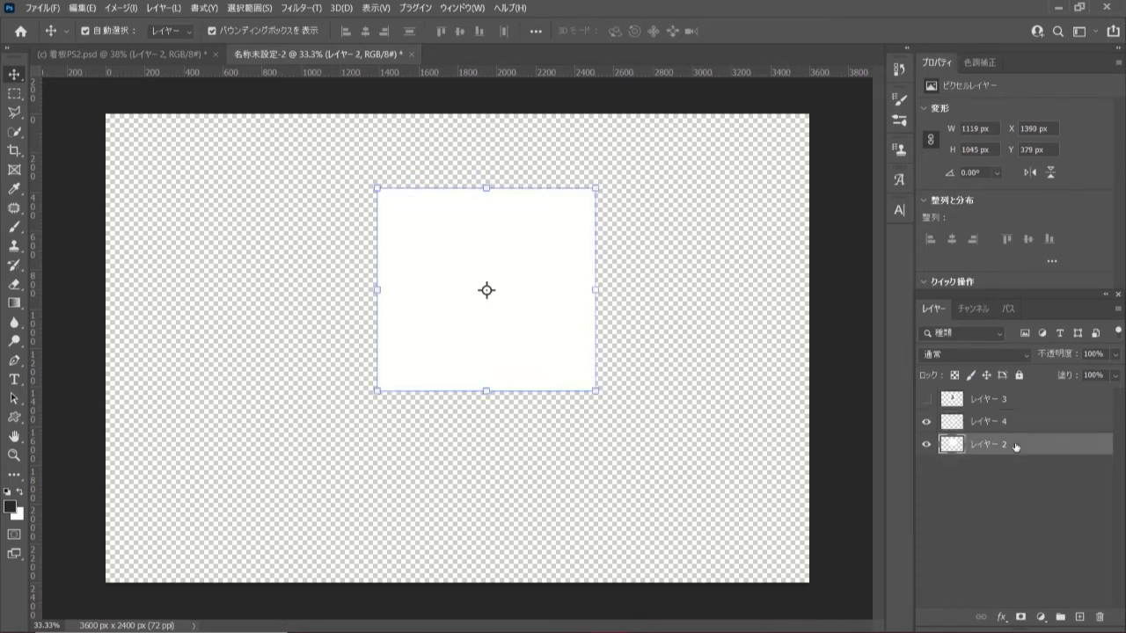
pyautogui.keyDown('ctrl'); pyautogui.click(954, 444); pyautogui.keyUp('ctrl')
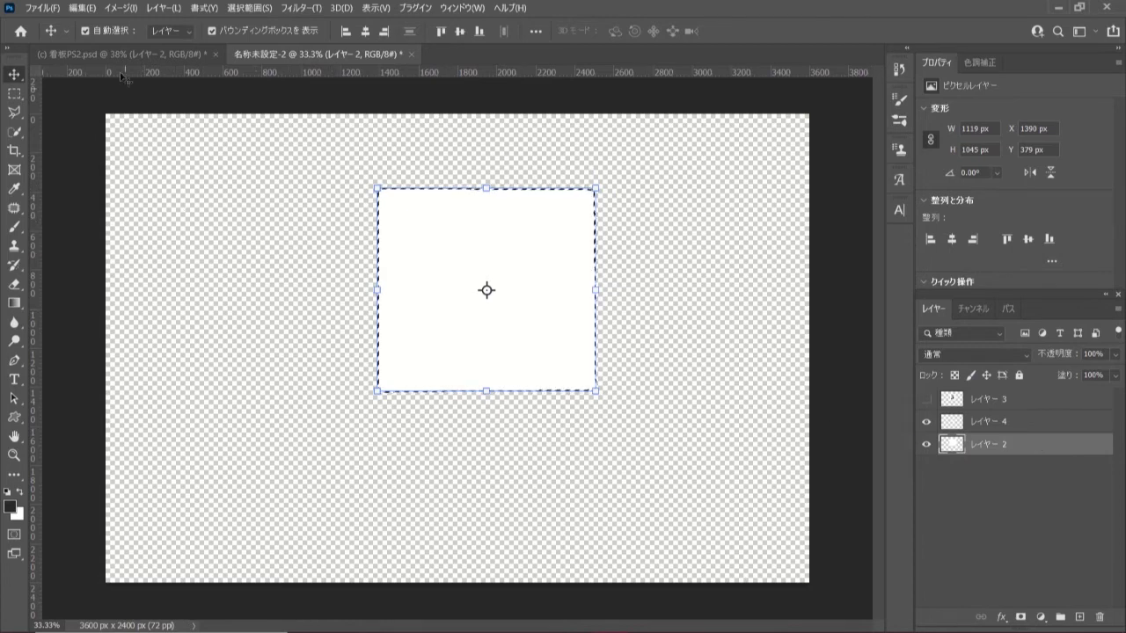
# Step: Crop the canvas to the white rectangle selection, giving 1119 × 1045 px
pyautogui.click(120, 9)
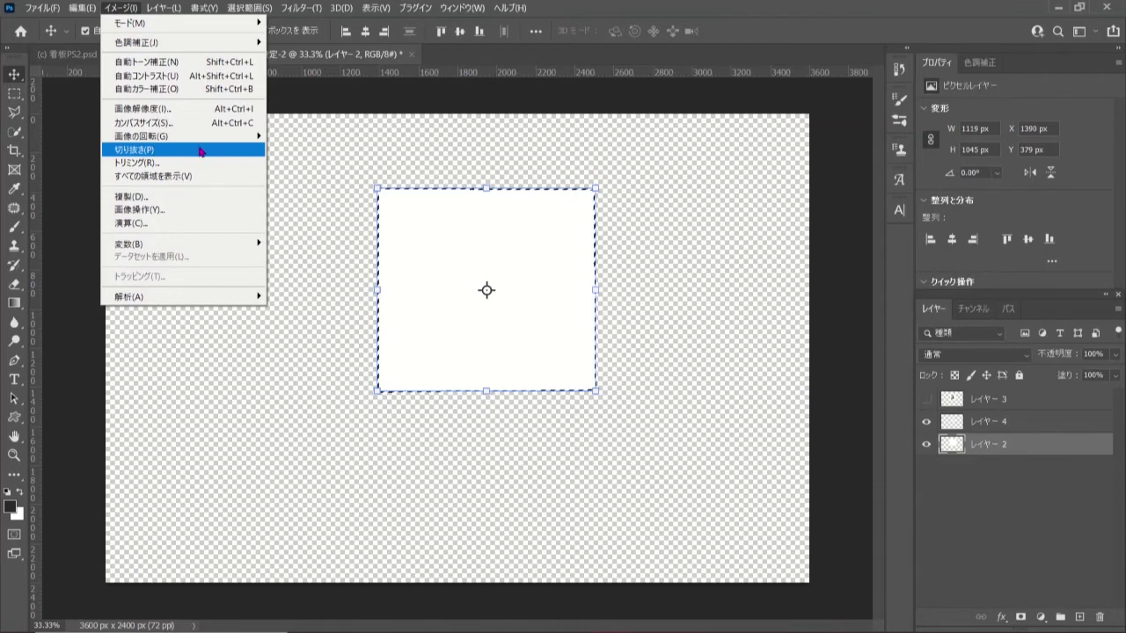
pyautogui.click(200, 152)
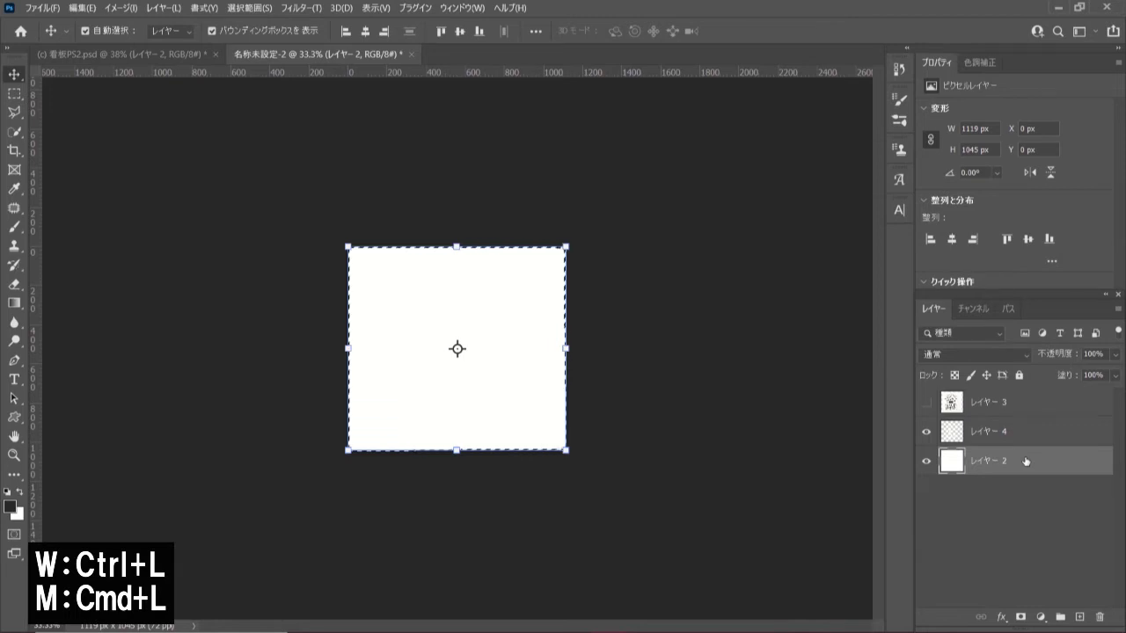
# Step: Dim the background panel to light grey with Levels output white 208, then deselect
pyautogui.hotkey('ctrl', 'l')
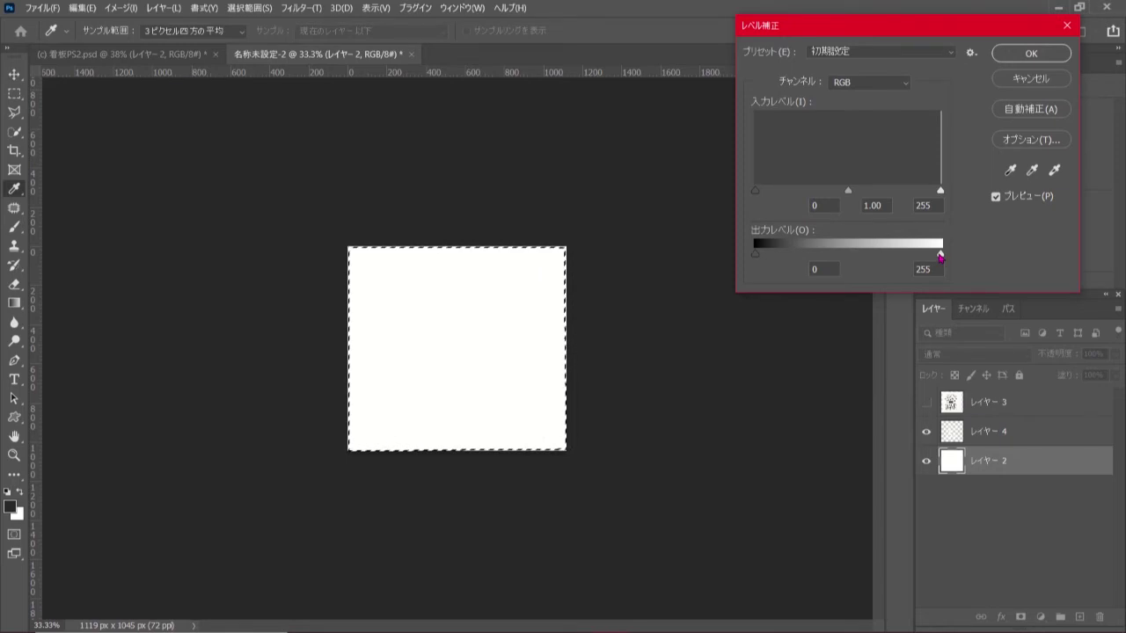
pyautogui.moveTo(940, 256); pyautogui.dragTo(906, 256)
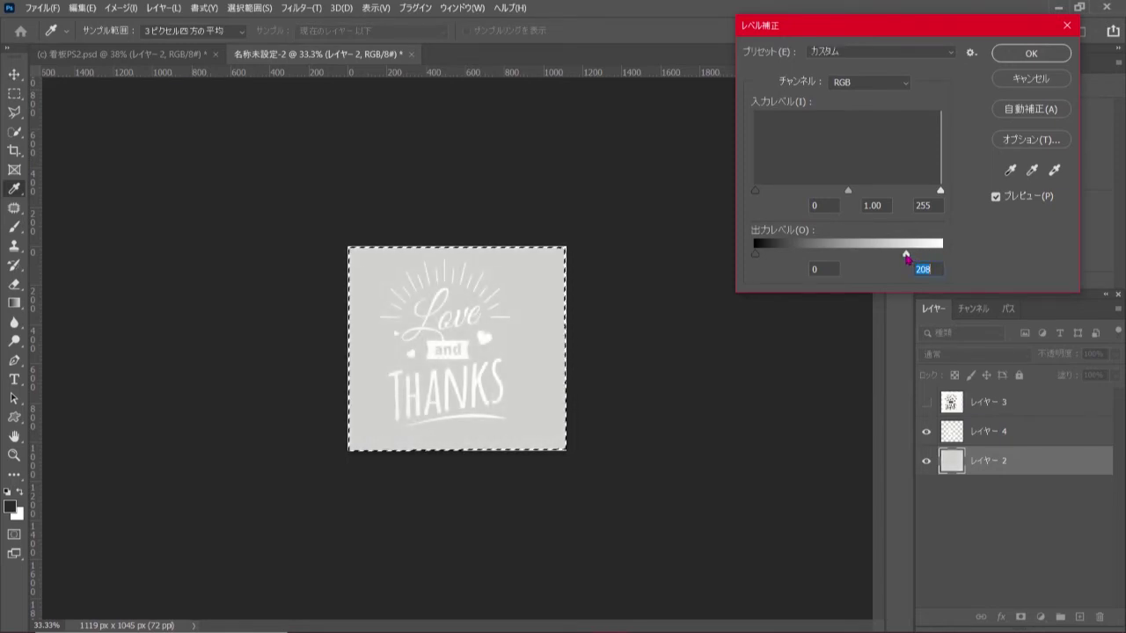
pyautogui.click(1030, 53)
pyautogui.press('v')
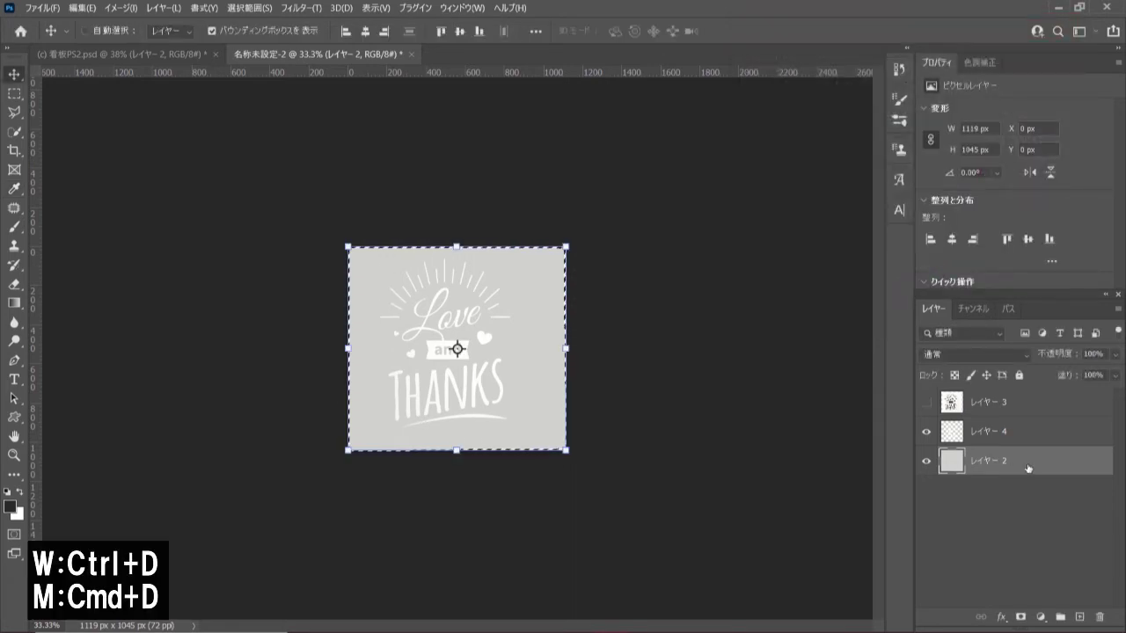
pyautogui.hotkey('ctrl', 'd')
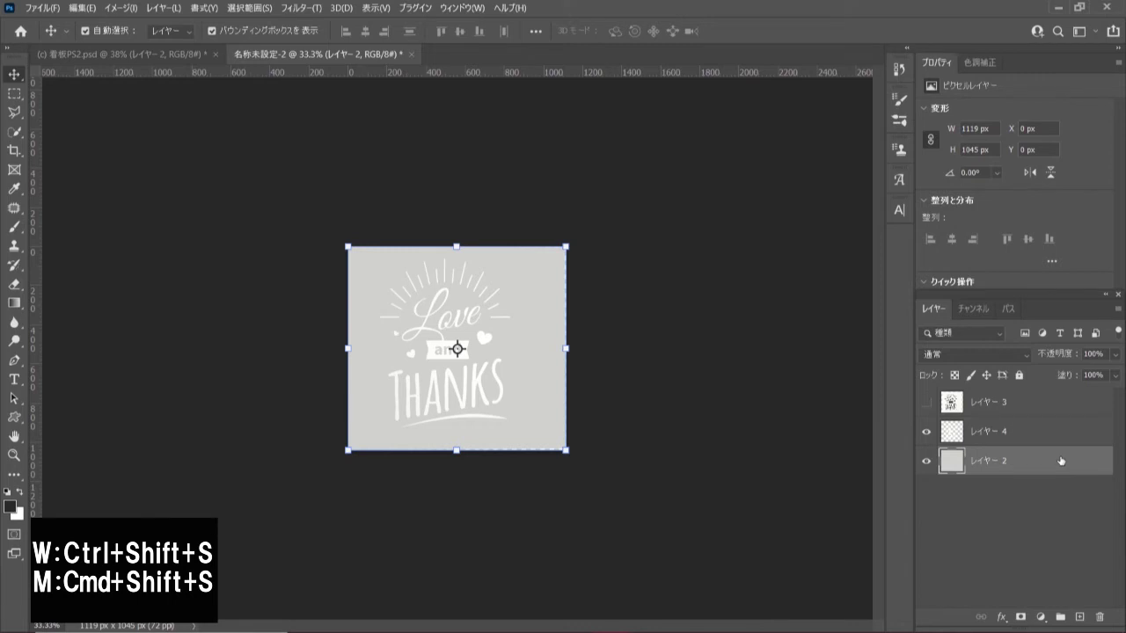
# Step: Save the lettering document as 文字1.psd in the サイン folder with maximized compatibility
pyautogui.hotkey('ctrl', 'shift', 's')
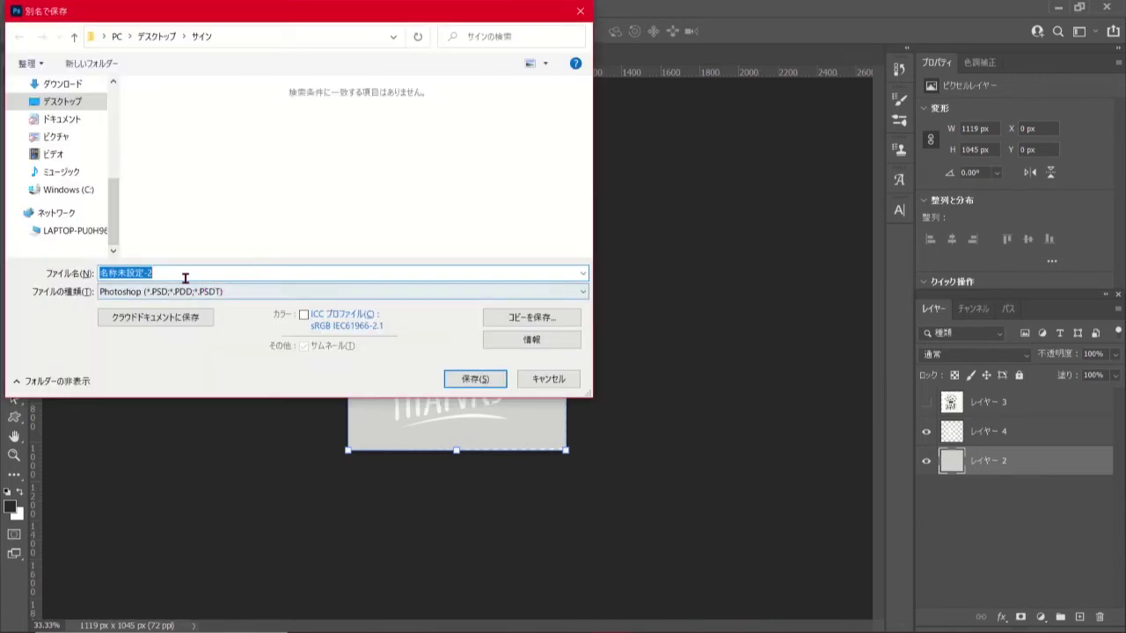
pyautogui.write('m')
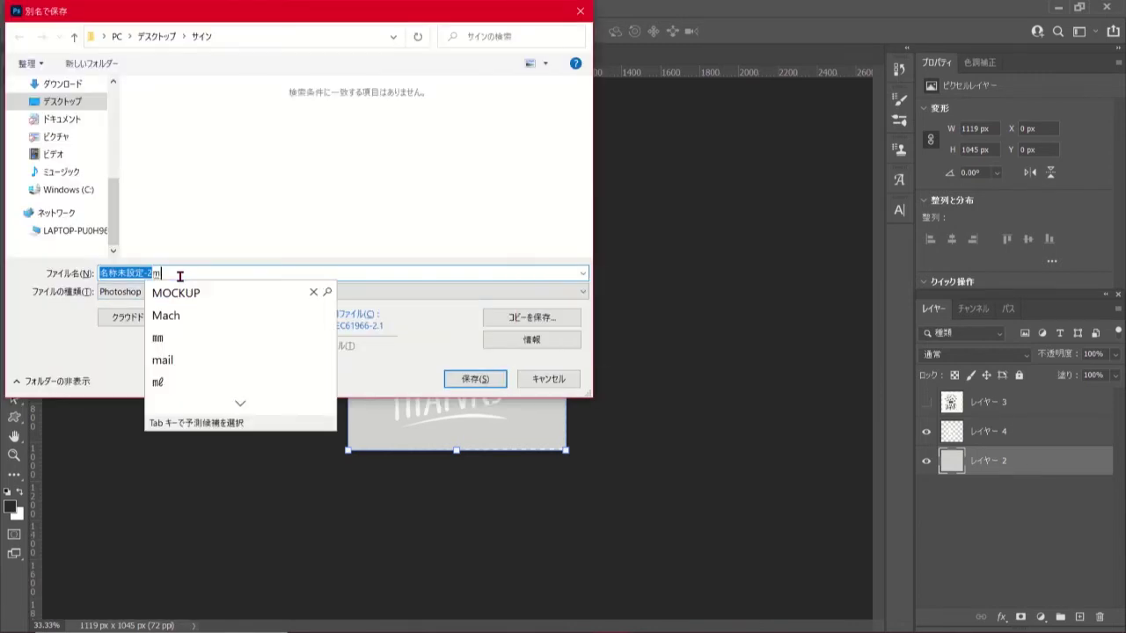
pyautogui.write('o')
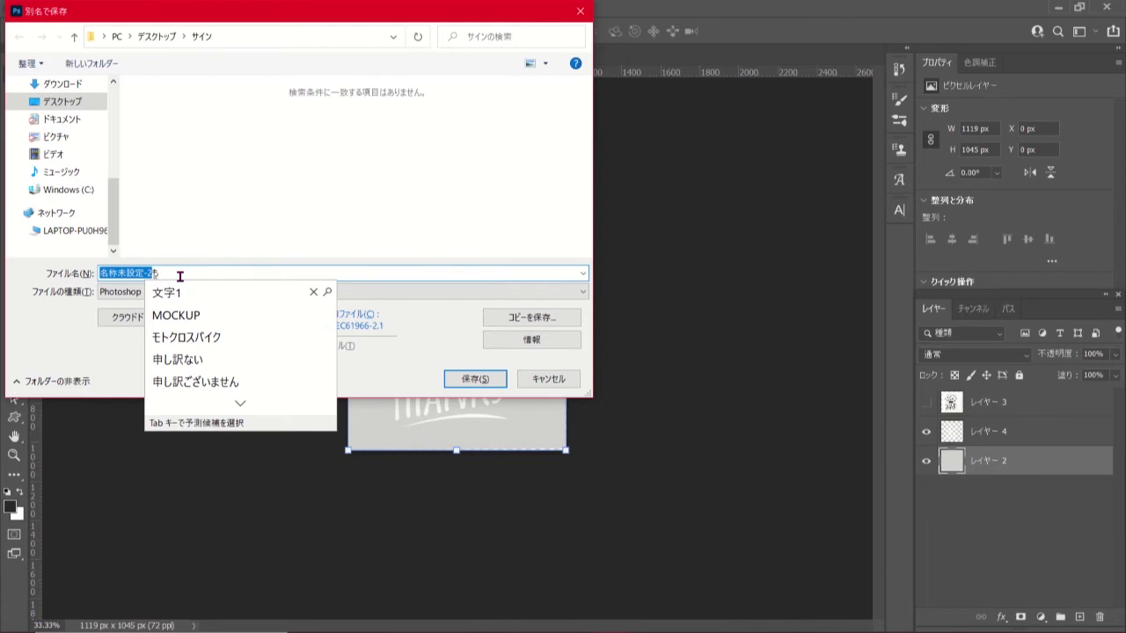
pyautogui.write('ji')
pyautogui.click(179, 292)
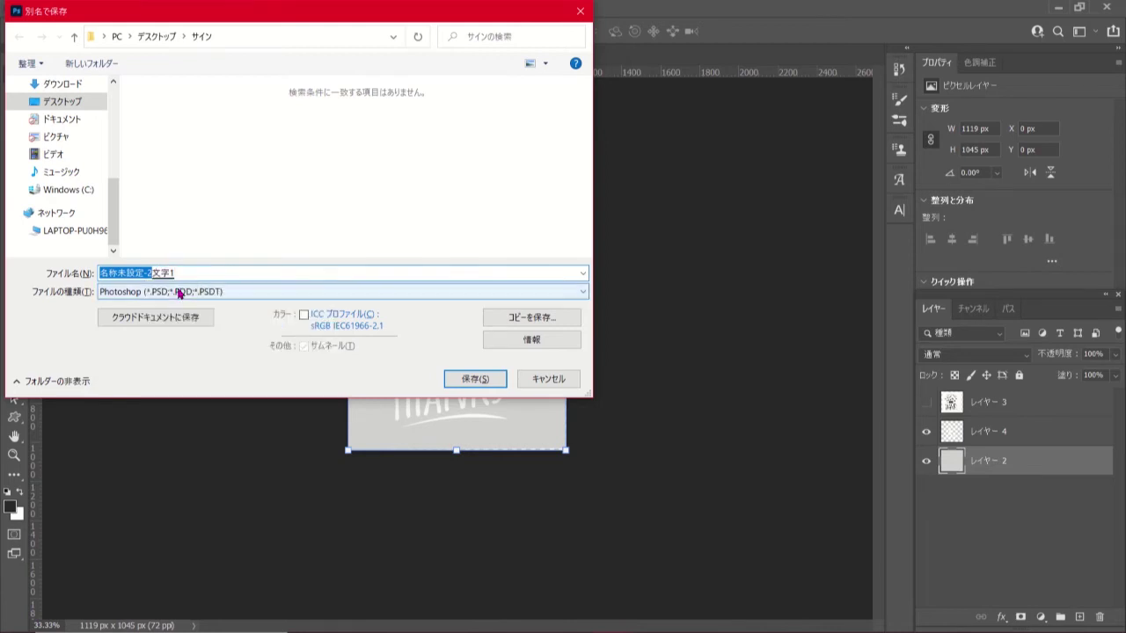
pyautogui.press('BackSpace')
pyautogui.click(475, 379)
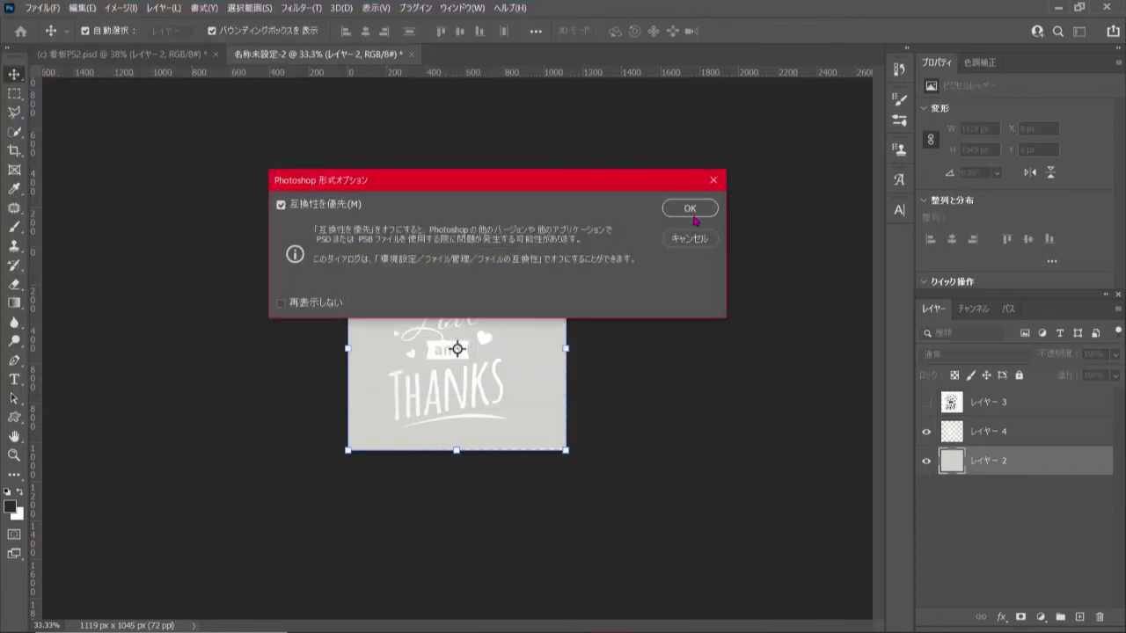
pyautogui.click(690, 210)
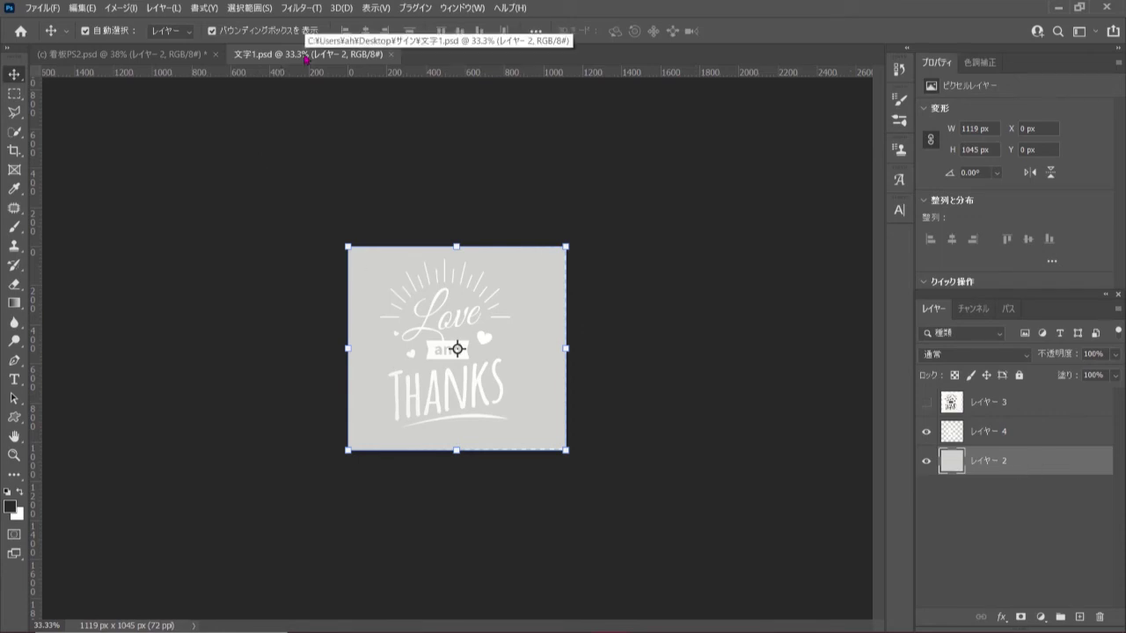
# Step: In 看板PS2.psd, delete the white レイヤー 2 and add a new empty layer above Layer 1
pyautogui.click(138, 57)
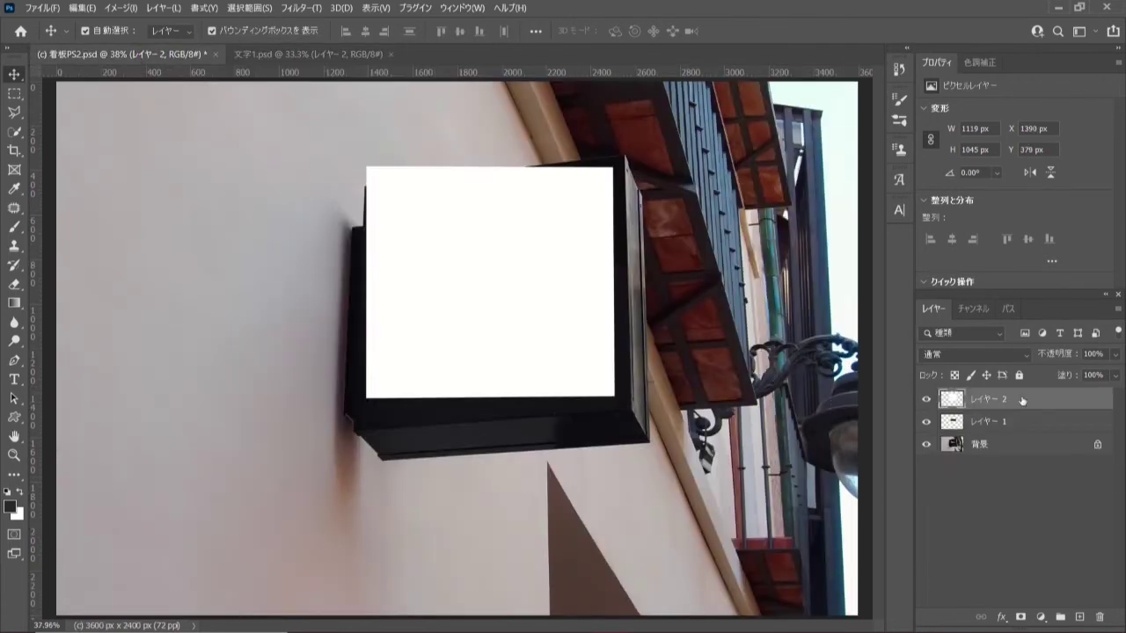
pyautogui.press('Delete')
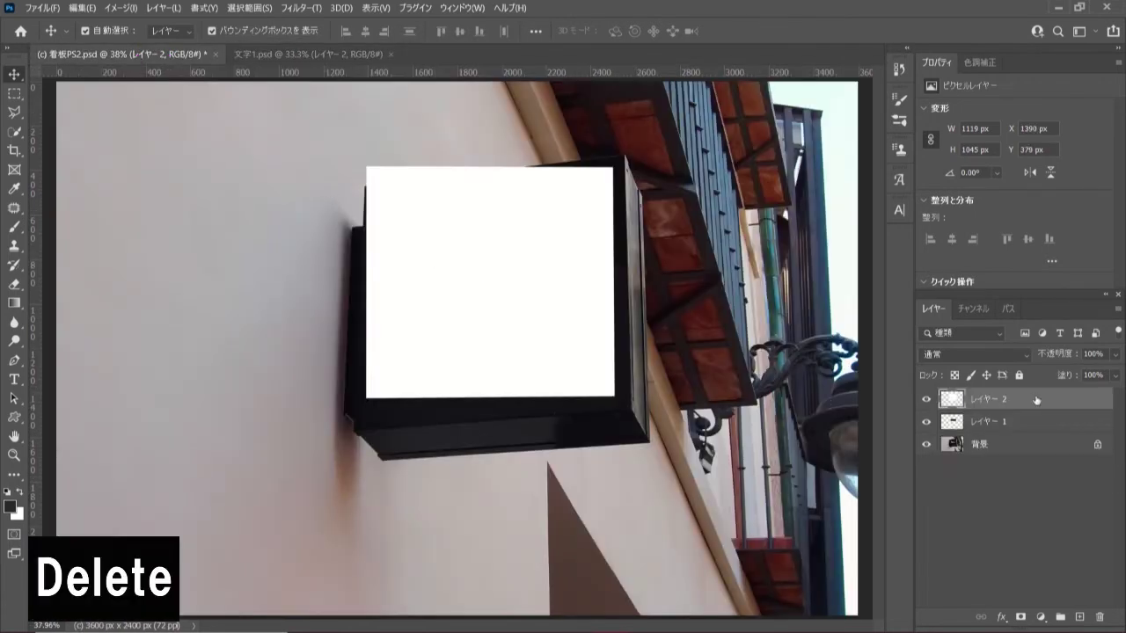
pyautogui.moveTo(1060, 399); pyautogui.dragTo(1099, 616)
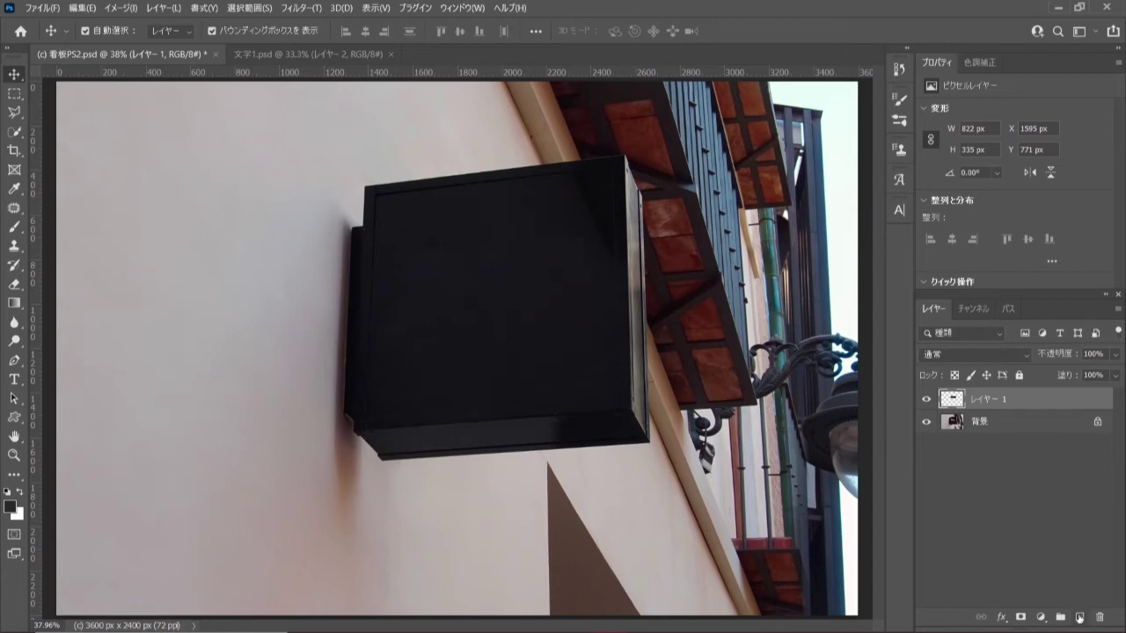
pyautogui.click(1079, 617)
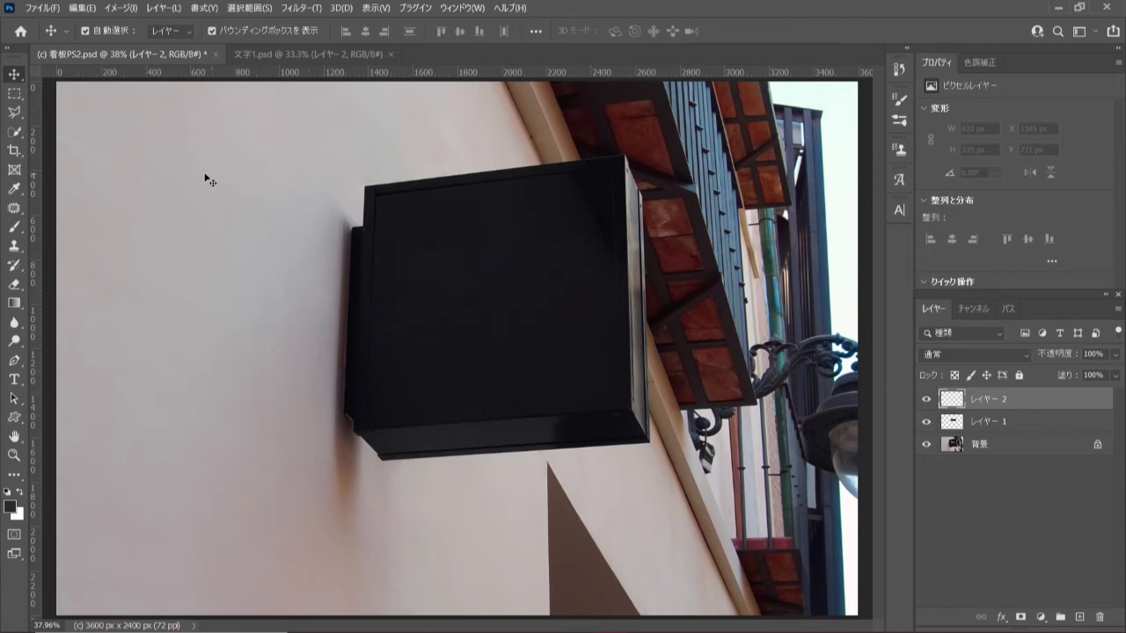
# Step: Place 文字1.psd into the sign mockup as a linked smart object and commit it
pyautogui.click(39, 11)
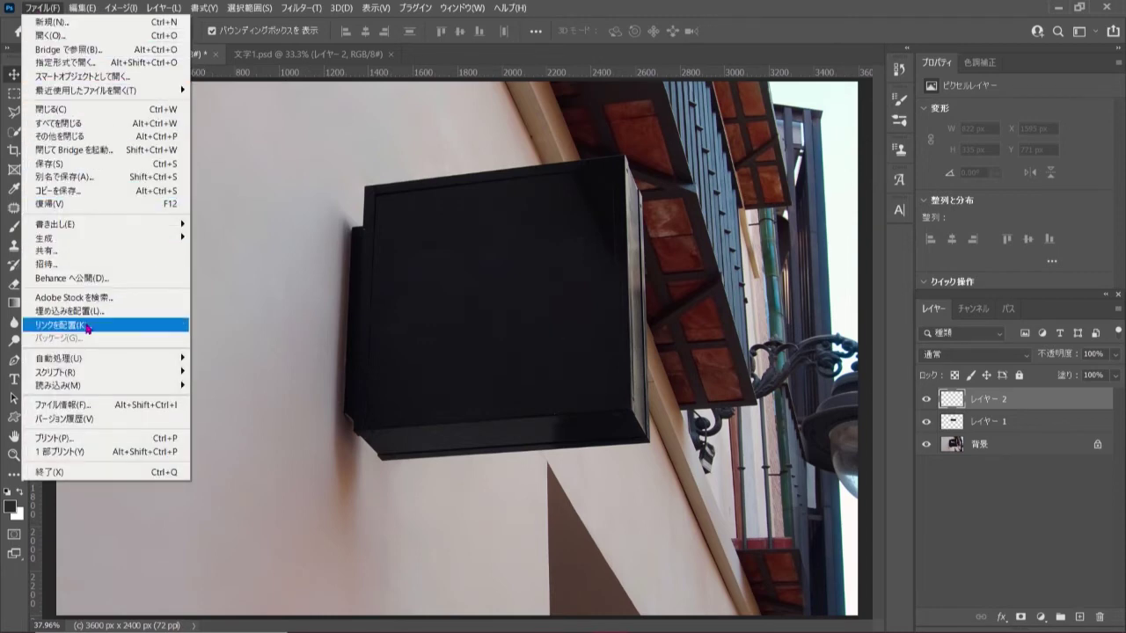
pyautogui.click(136, 329)
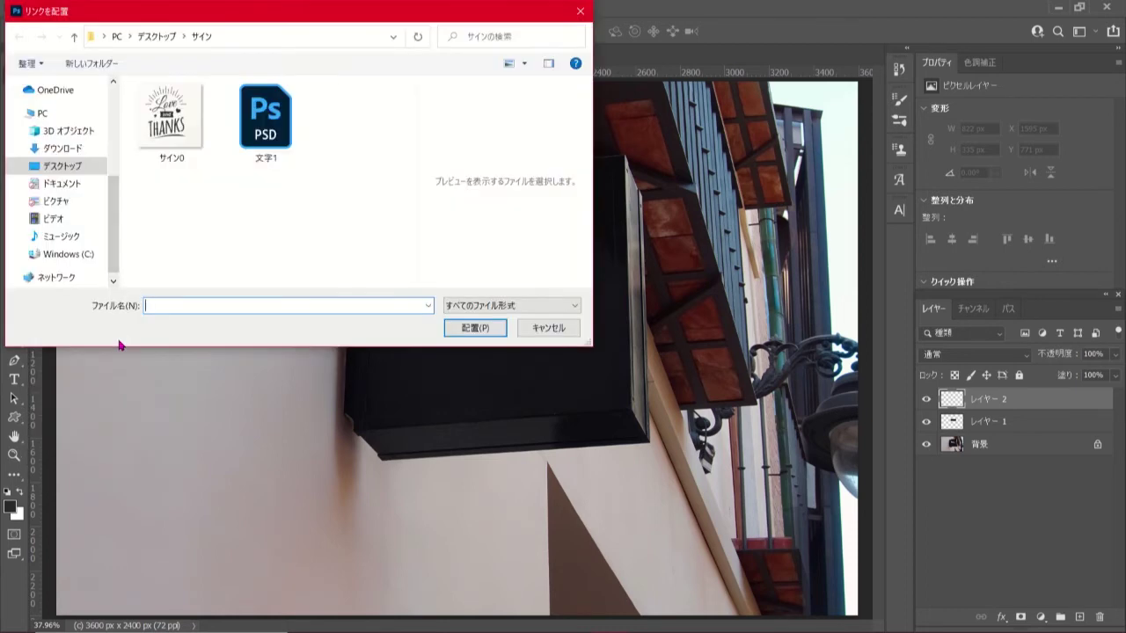
pyautogui.click(266, 123)
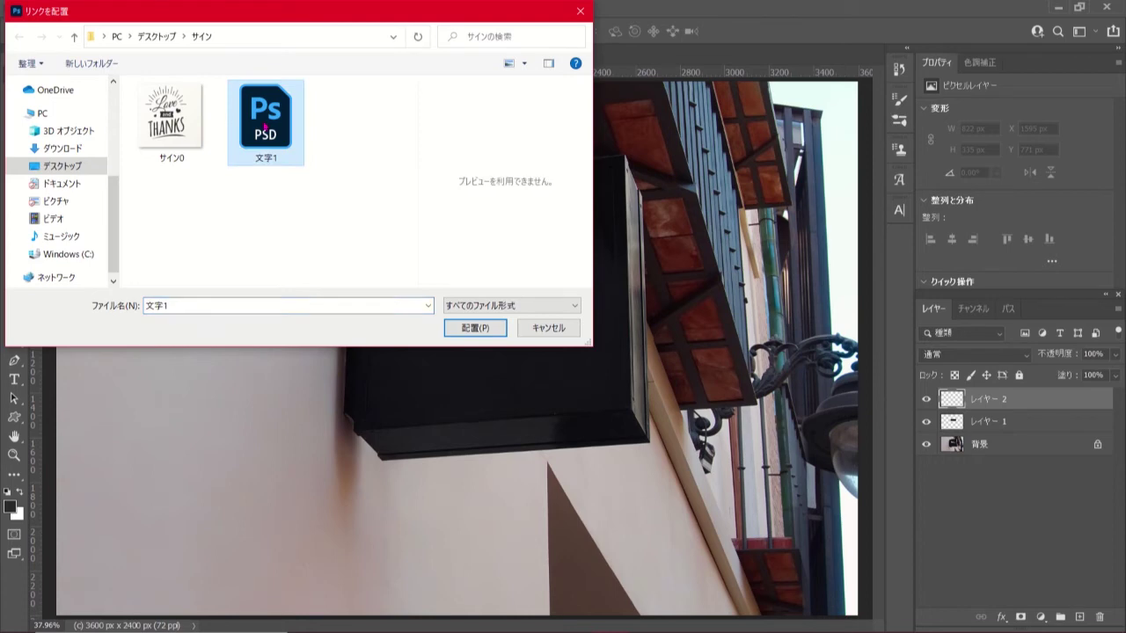
pyautogui.click(473, 327)
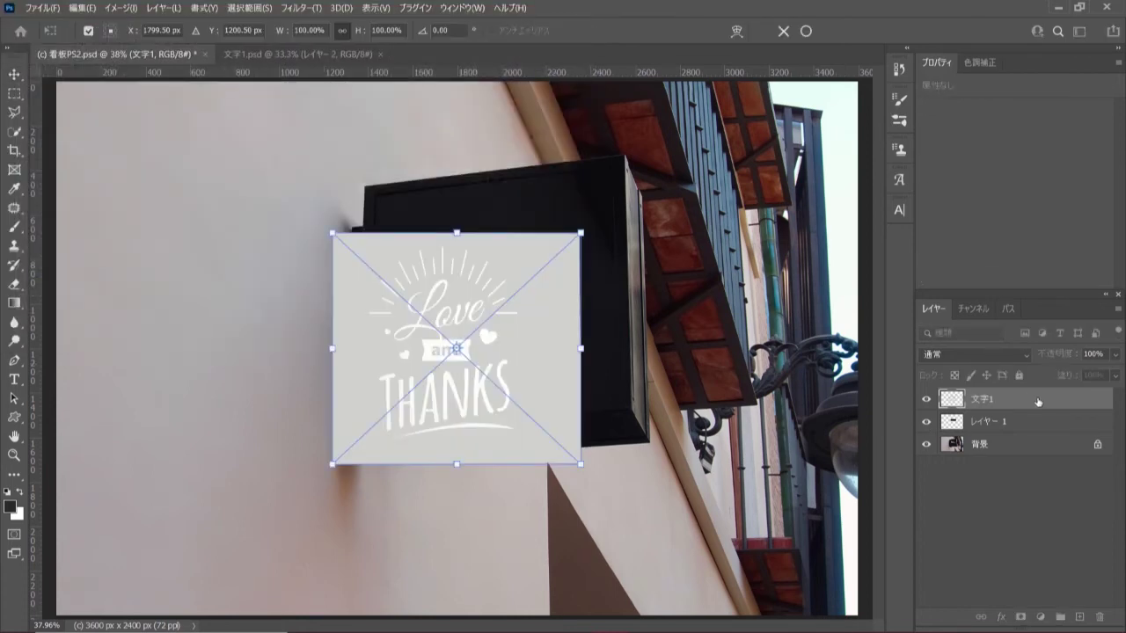
pyautogui.click(806, 31)
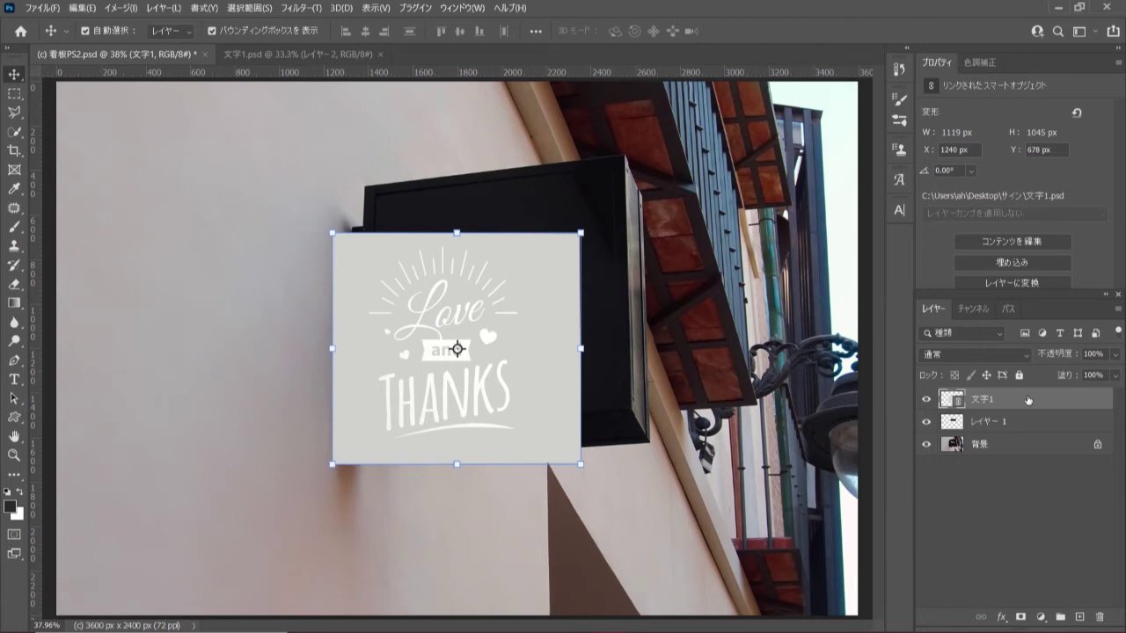
# Step: Set the 文字1 layer to 60% opacity and move it over the black sign face
pyautogui.click(1115, 354)
pyautogui.moveTo(1115, 374); pyautogui.dragTo(1088, 374)
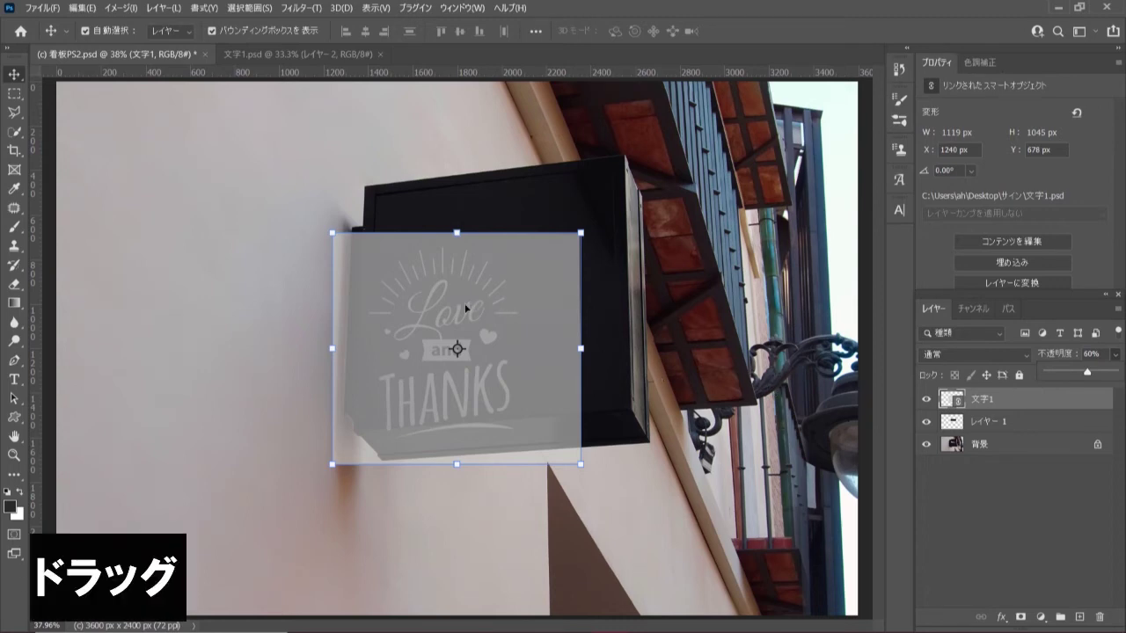
pyautogui.moveTo(466, 308); pyautogui.dragTo(522, 281)
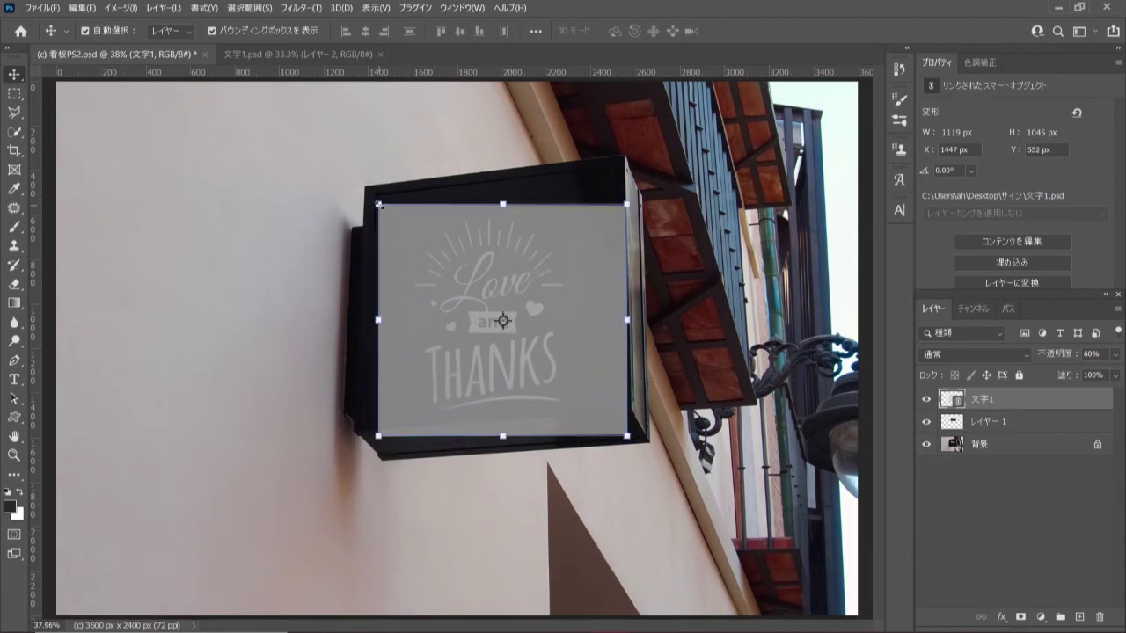
pyautogui.press('ctrl')
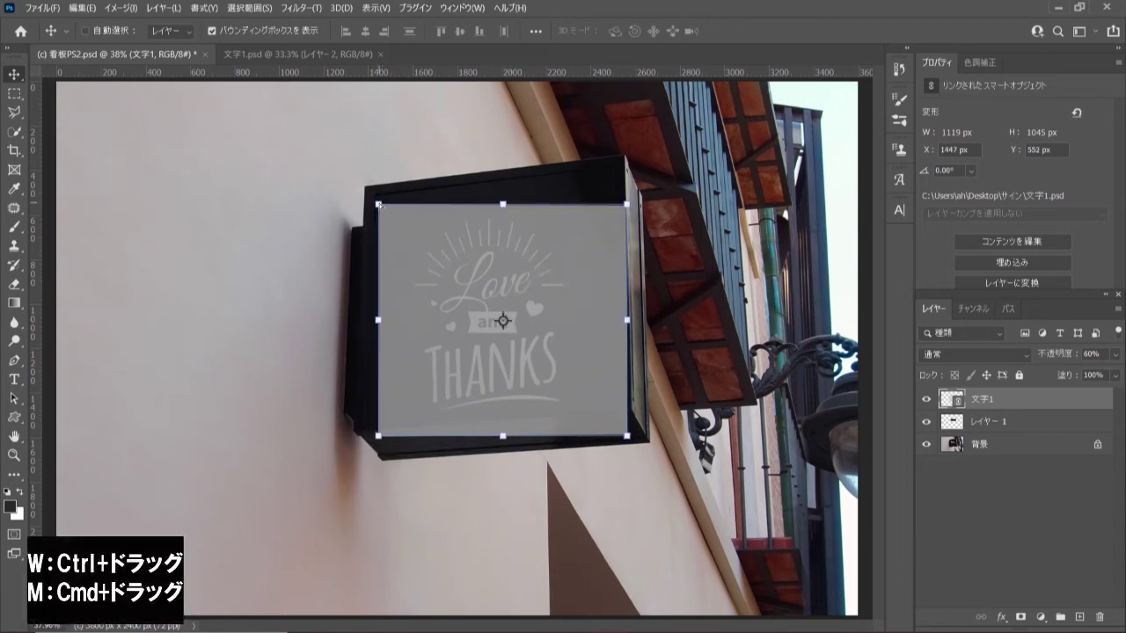
# Step: Distort the artwork's four corners onto the black sign face's corners and set opacity to 100%
pyautogui.moveTo(379, 206); pyautogui.dragTo(376, 198)
pyautogui.moveTo(629, 207); pyautogui.dragTo(621, 169)
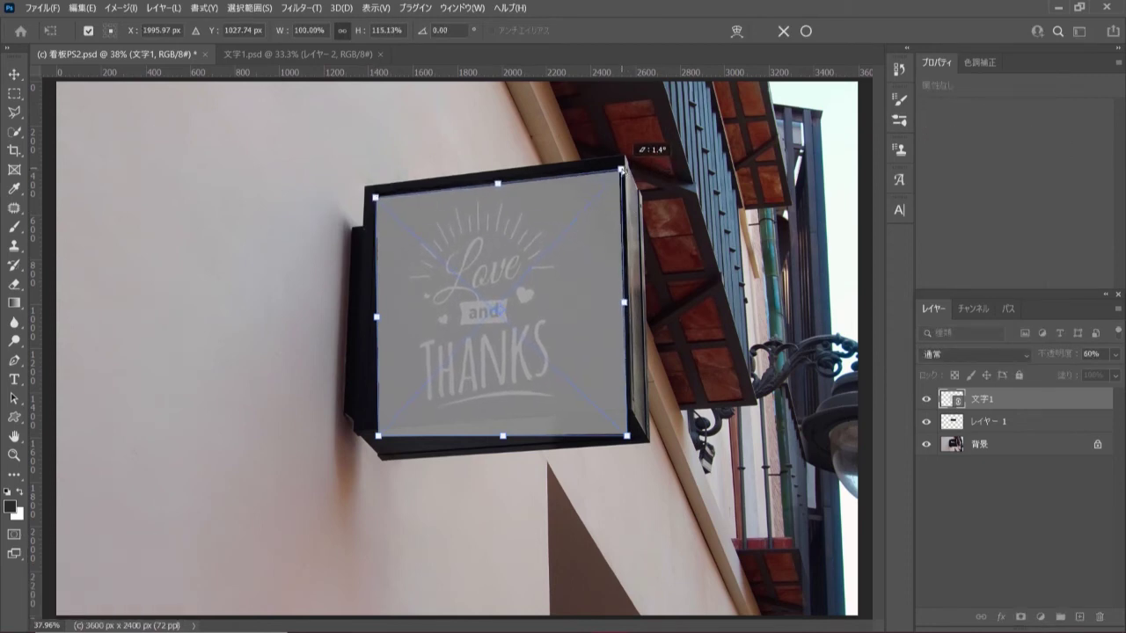
pyautogui.moveTo(621, 169); pyautogui.dragTo(621, 169)
pyautogui.moveTo(379, 437); pyautogui.dragTo(369, 423)
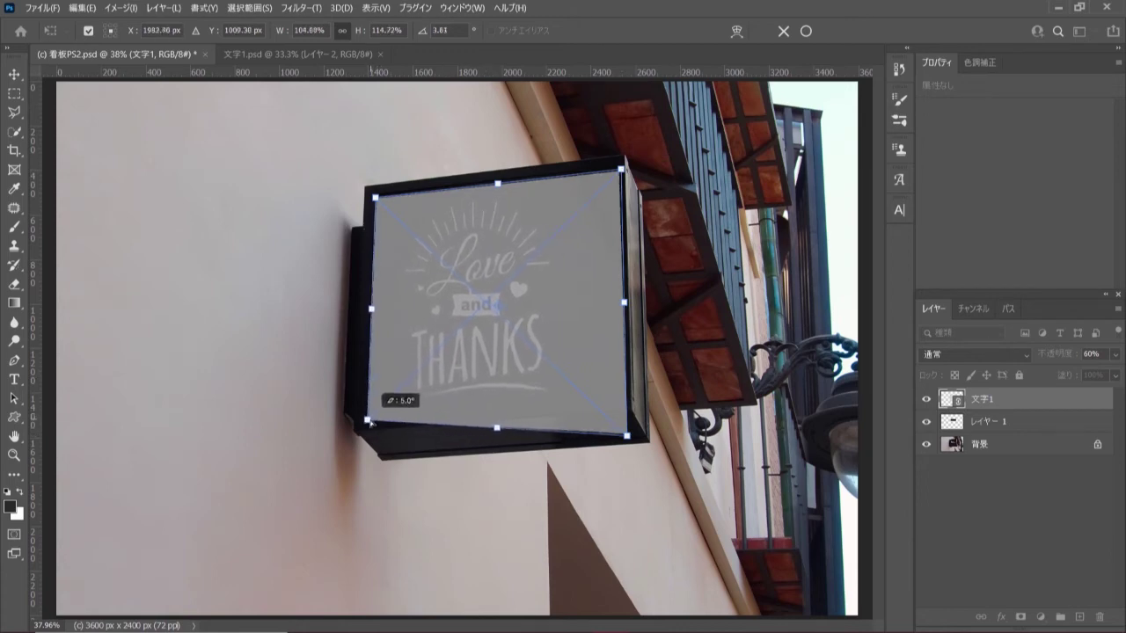
pyautogui.moveTo(626, 435)
pyautogui.mouseDown()
pyautogui.moveTo(615, 397)
pyautogui.moveTo(625, 406)
pyautogui.mouseUp()
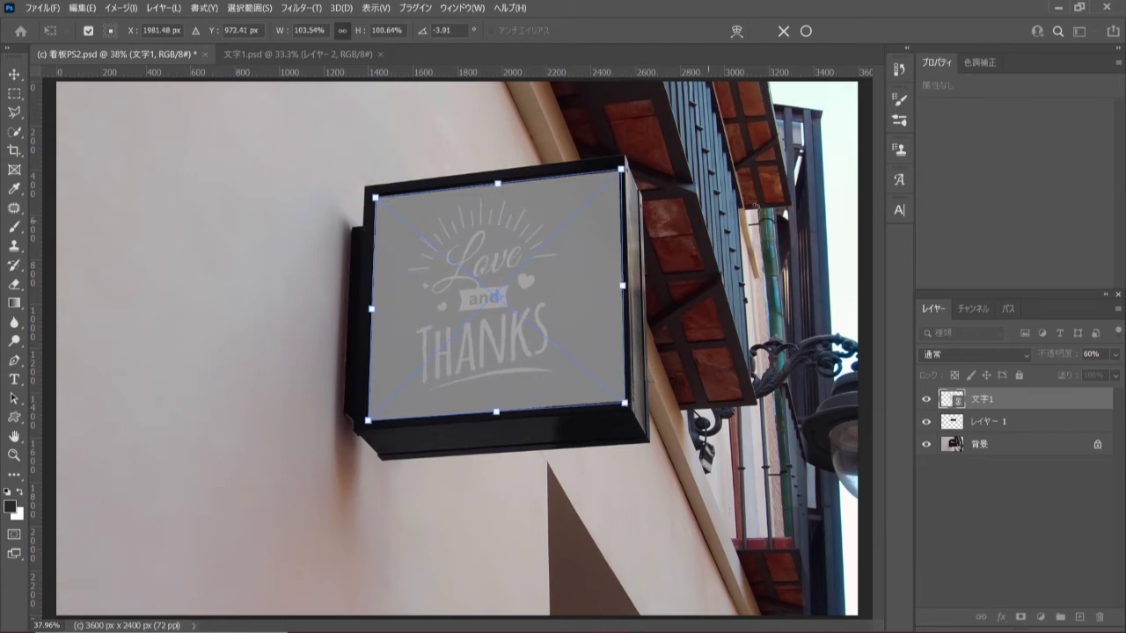
pyautogui.click(805, 31)
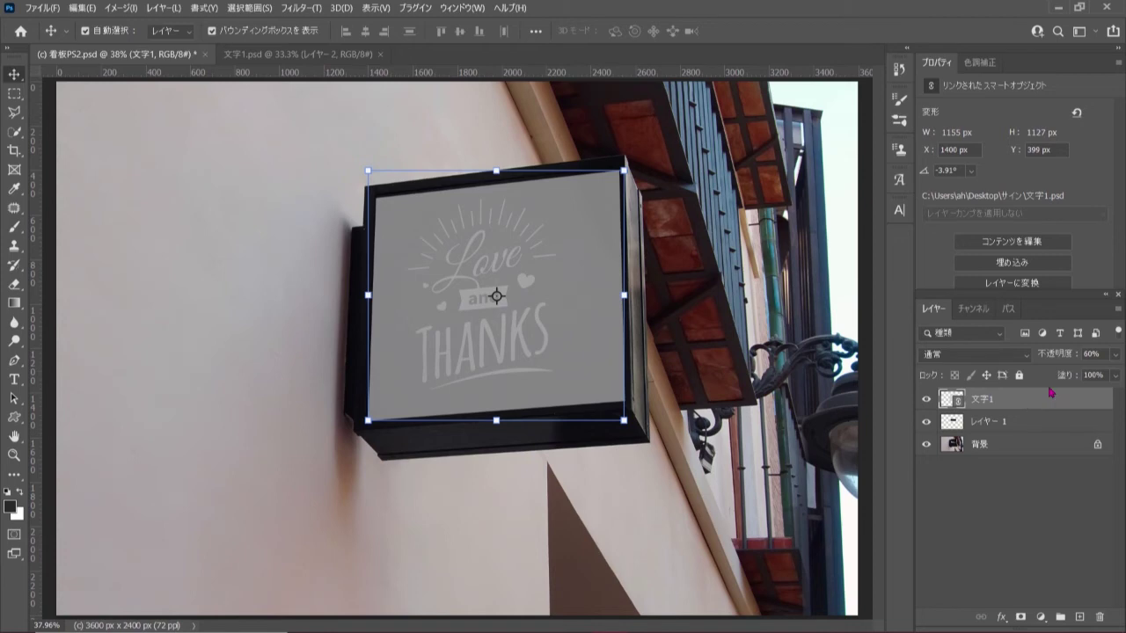
pyautogui.click(1115, 353)
pyautogui.moveTo(1087, 375); pyautogui.dragTo(1122, 372)
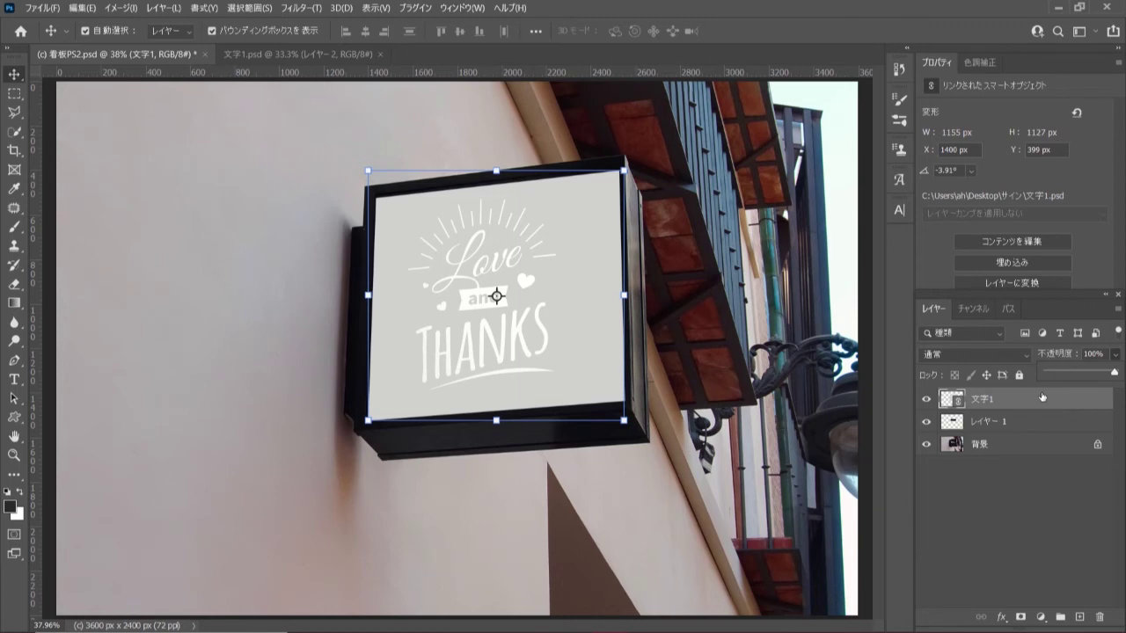
# Step: In 文字1.psd, hide the grey レイヤー 2 background and save the file
pyautogui.click(322, 56)
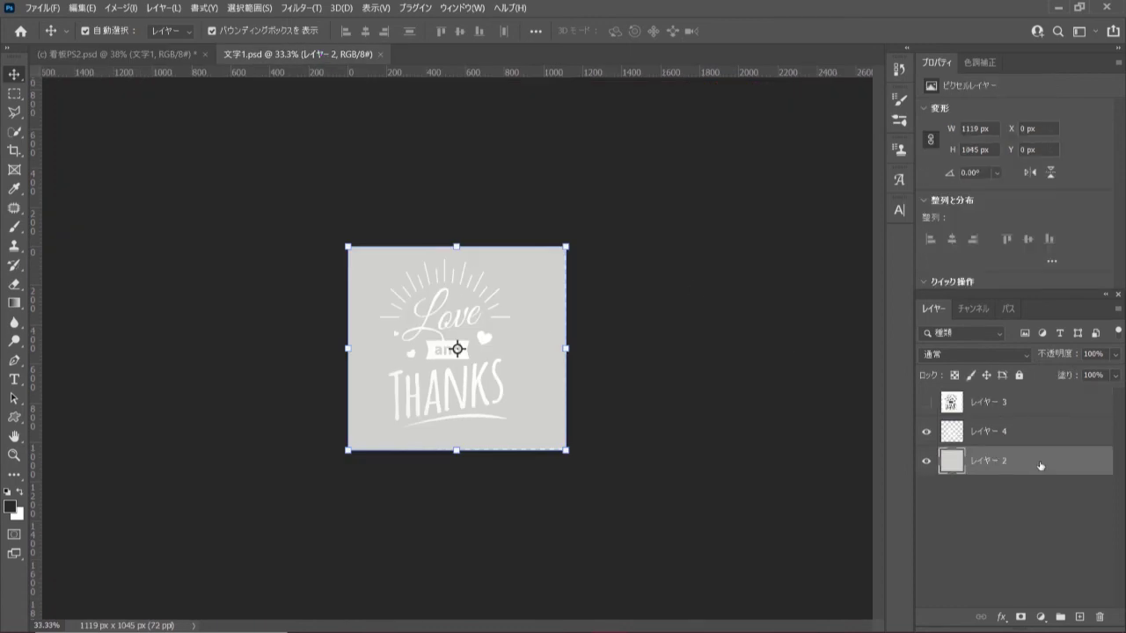
pyautogui.click(926, 461)
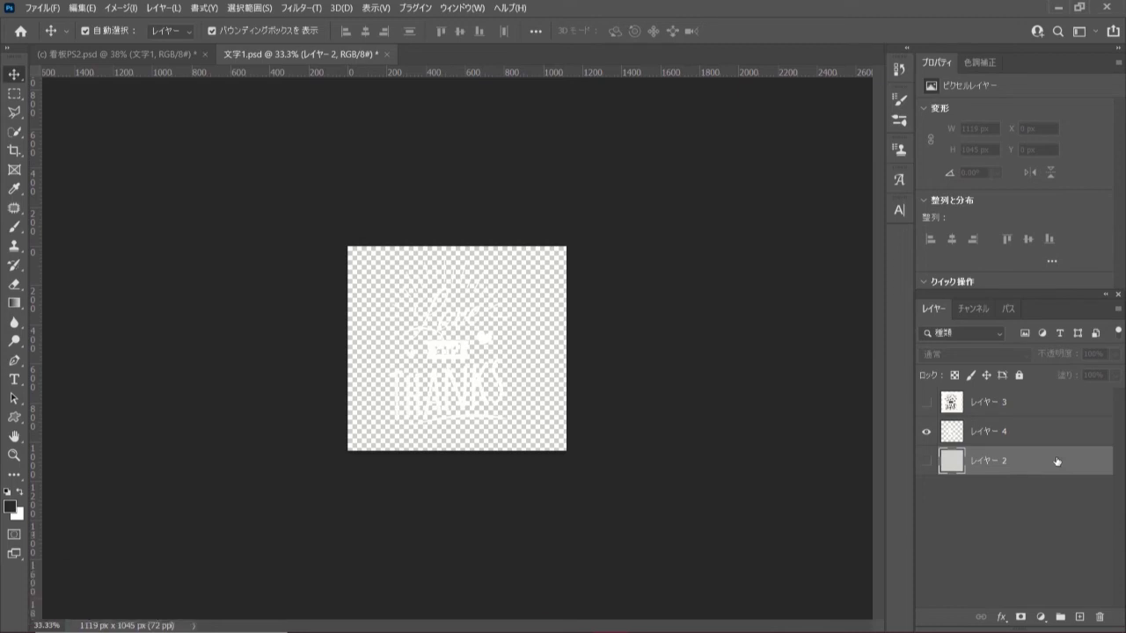
pyautogui.press('ctrl')
pyautogui.hotkey('ctrl', 's')
# Step: On the signboard mockup, nudge the artwork a few pixels right and down, then commit
pyautogui.click(138, 54)
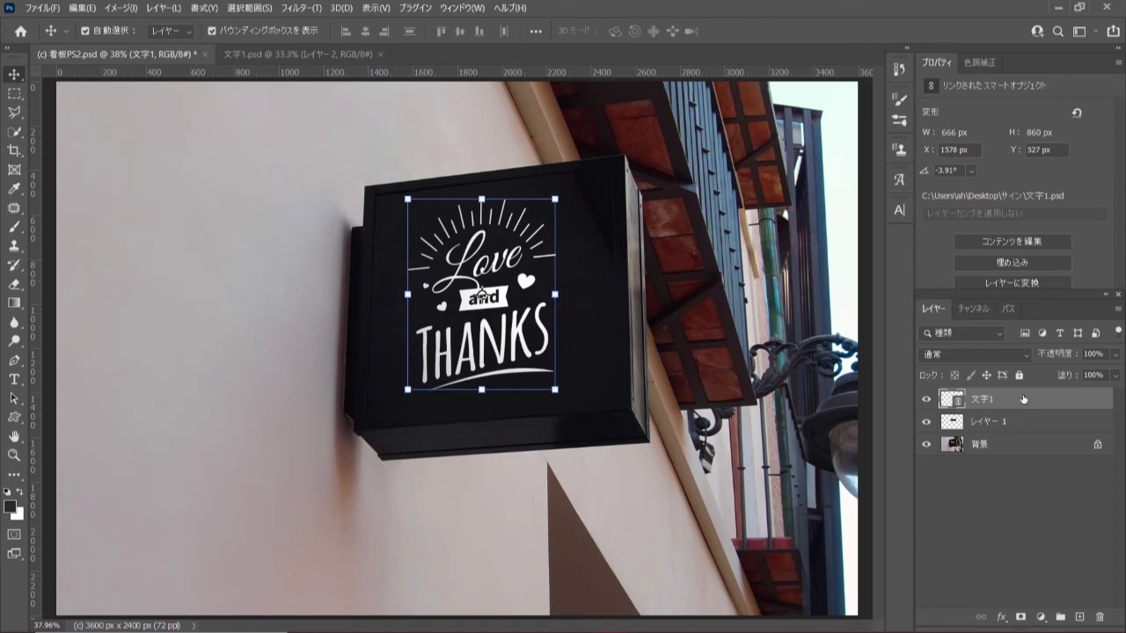
pyautogui.hotkey('ctrl', 't')
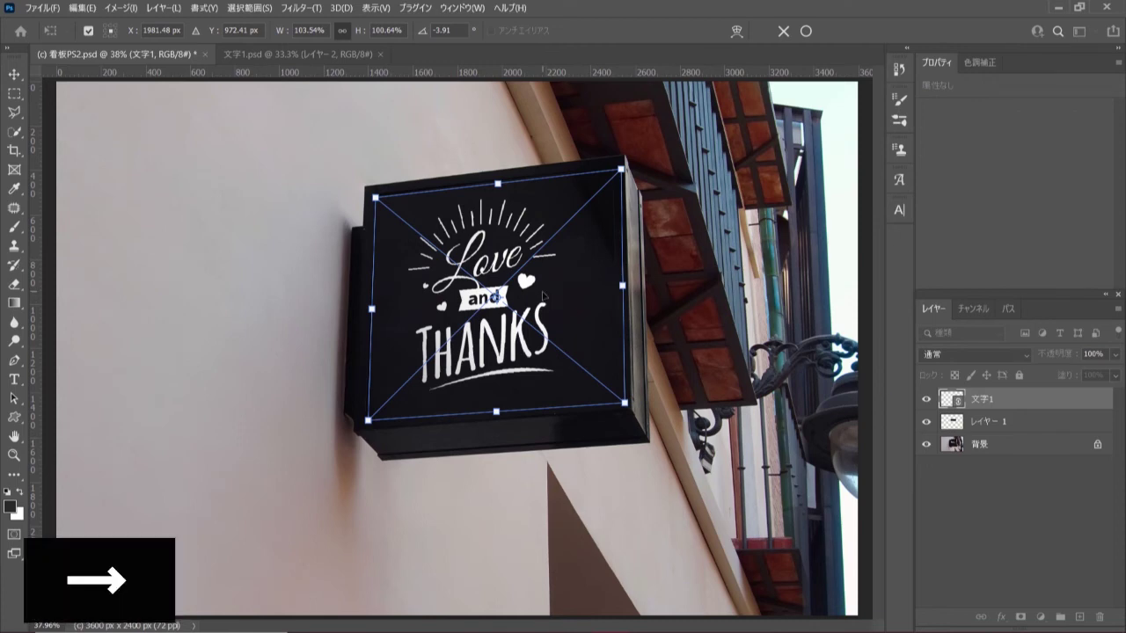
pyautogui.press('Right')
pyautogui.press('Right')
pyautogui.press('Right')
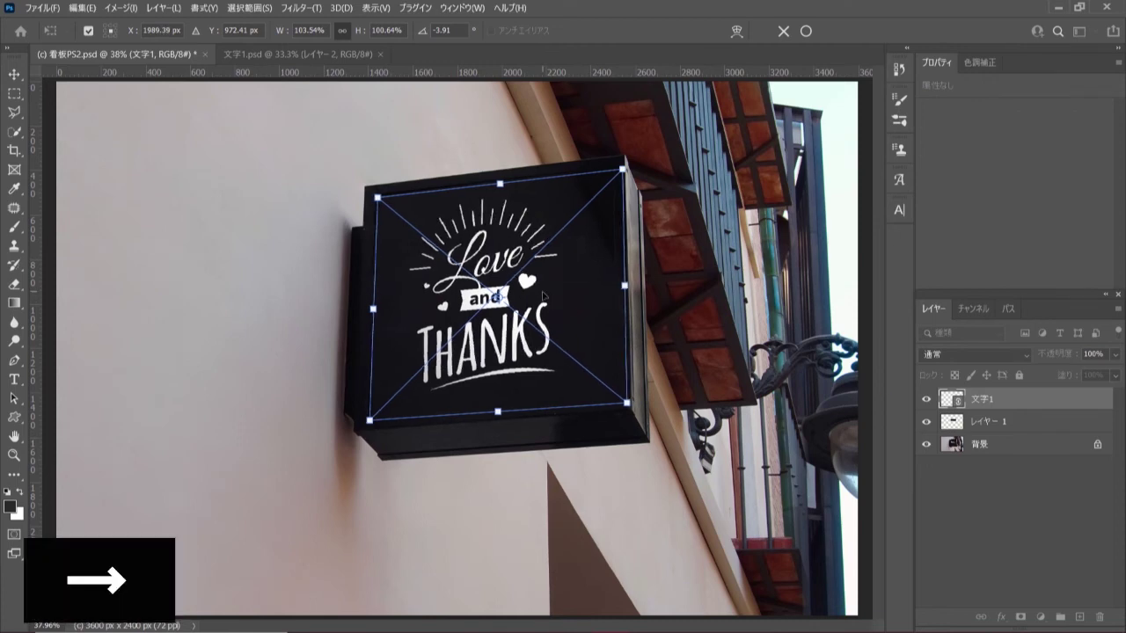
pyautogui.press('Right')
pyautogui.press('Right')
pyautogui.press('Right')
pyautogui.press('Right')
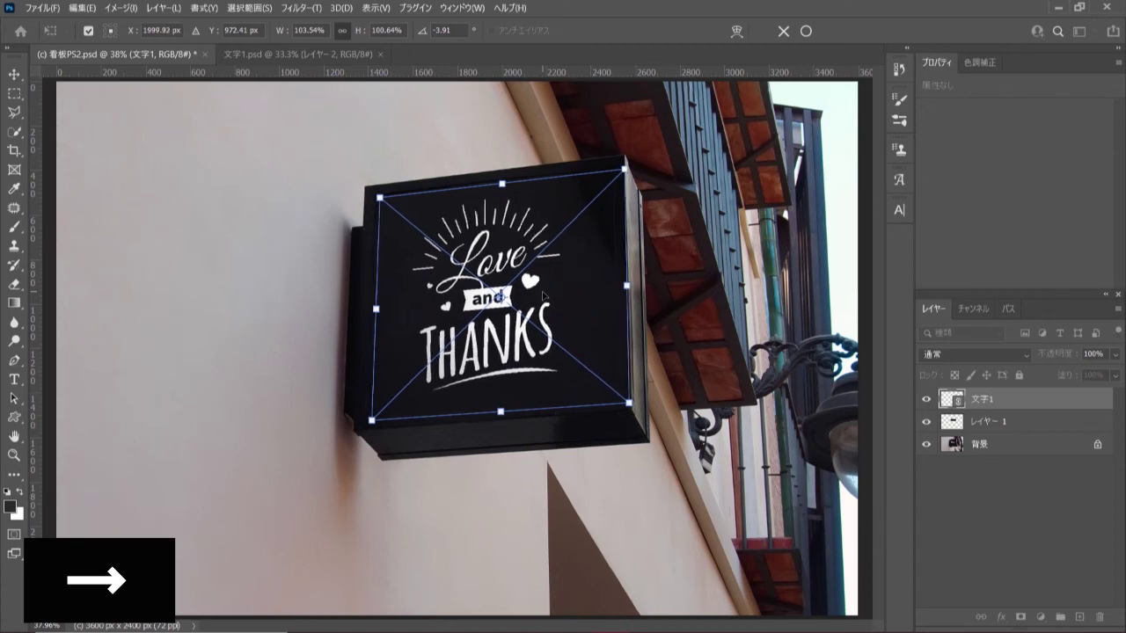
pyautogui.press('Down')
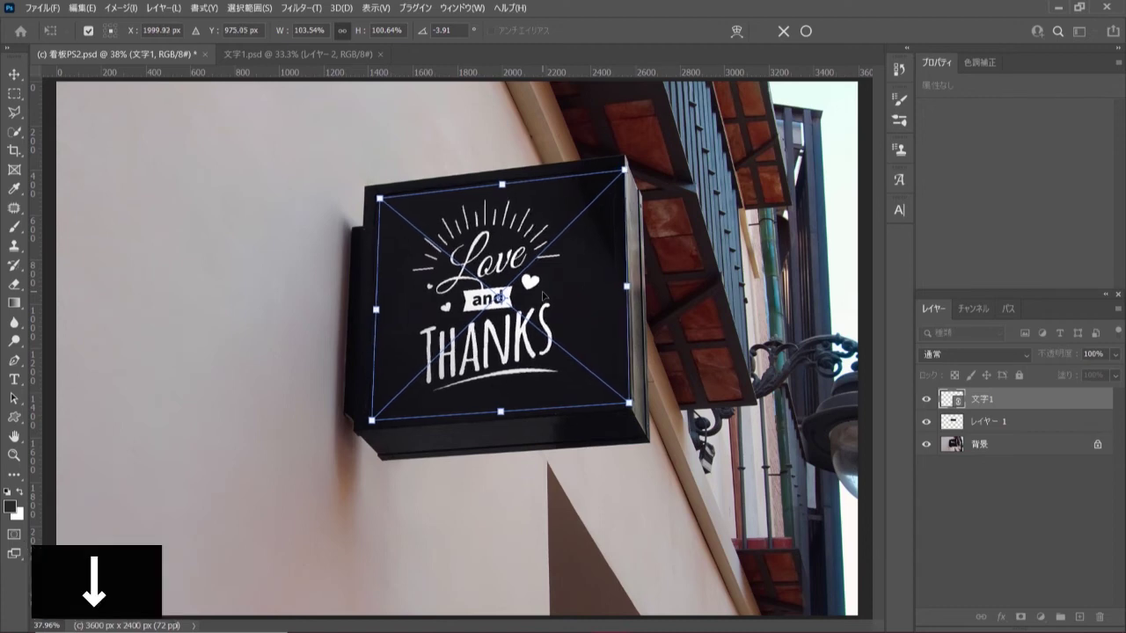
pyautogui.press('Down')
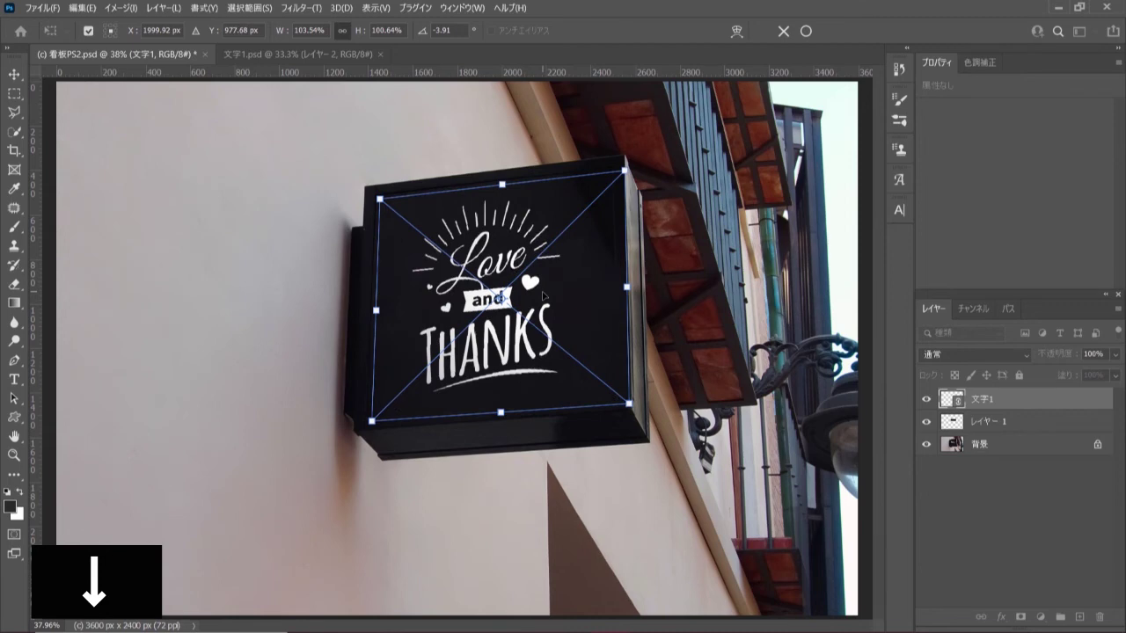
pyautogui.press('Right')
pyautogui.press('Right')
pyautogui.press('Right')
pyautogui.press('Right')
pyautogui.press('Right')
pyautogui.press('Right')
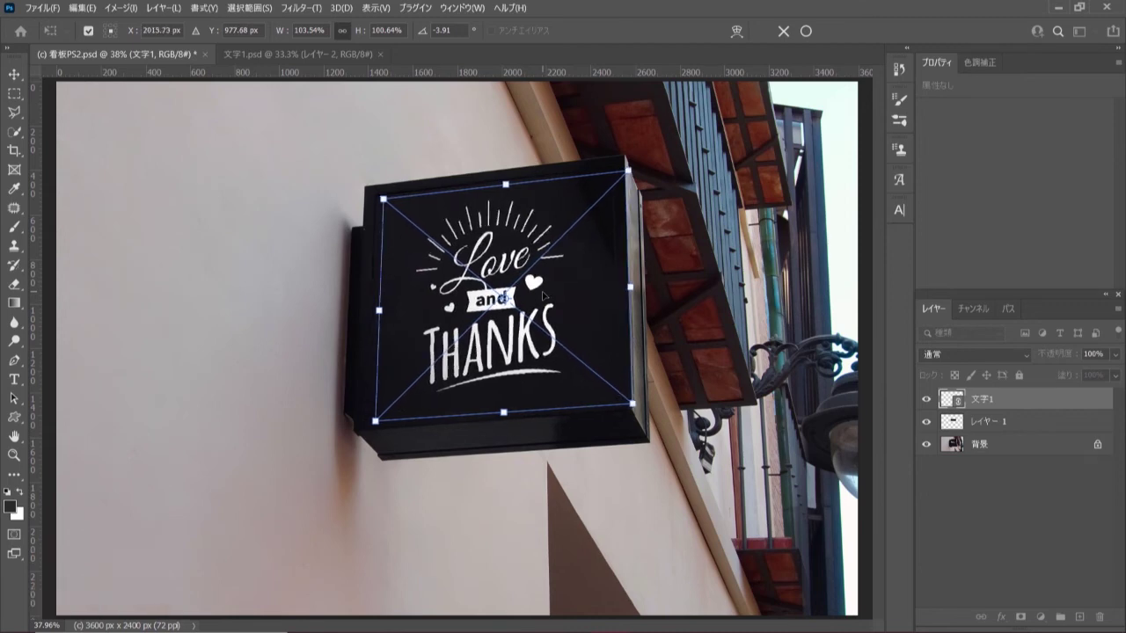
pyautogui.press('Right')
pyautogui.press('Right')
pyautogui.press('Right')
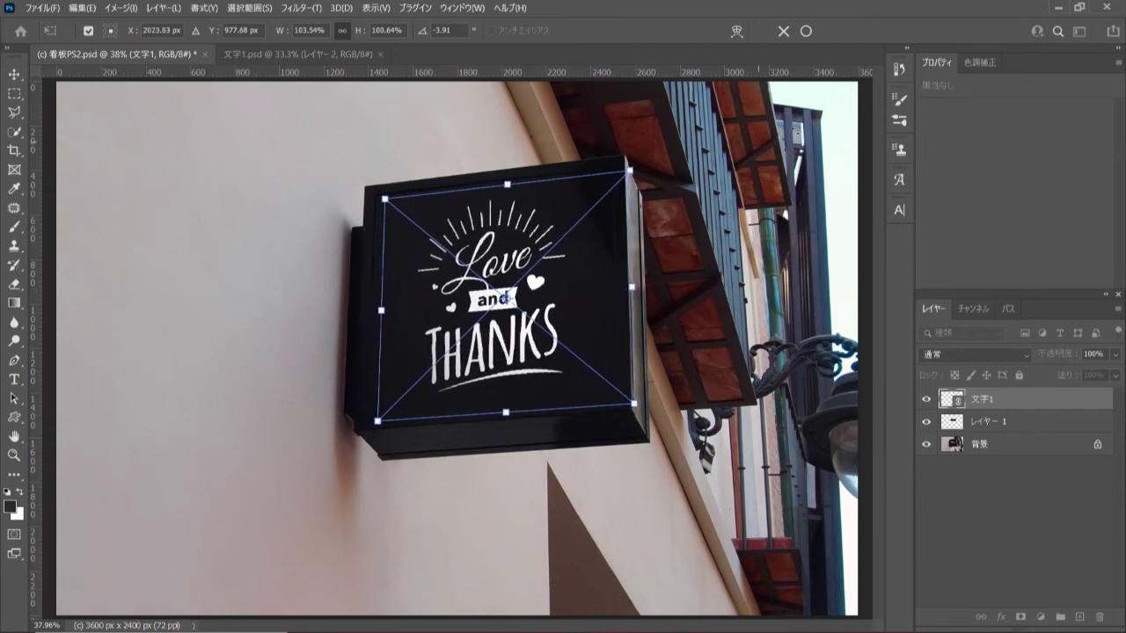
pyautogui.click(805, 31)
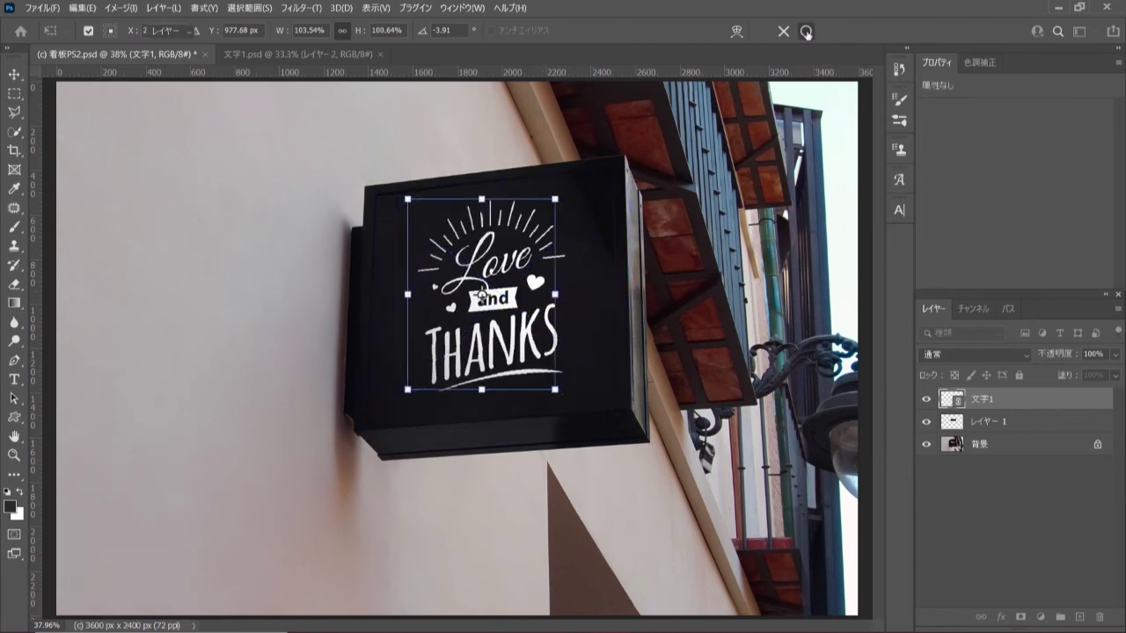
# Step: Add a new empty layer, レイヤー 5, above レイヤー 4 in 文字1.psd
pyautogui.click(15, 94)
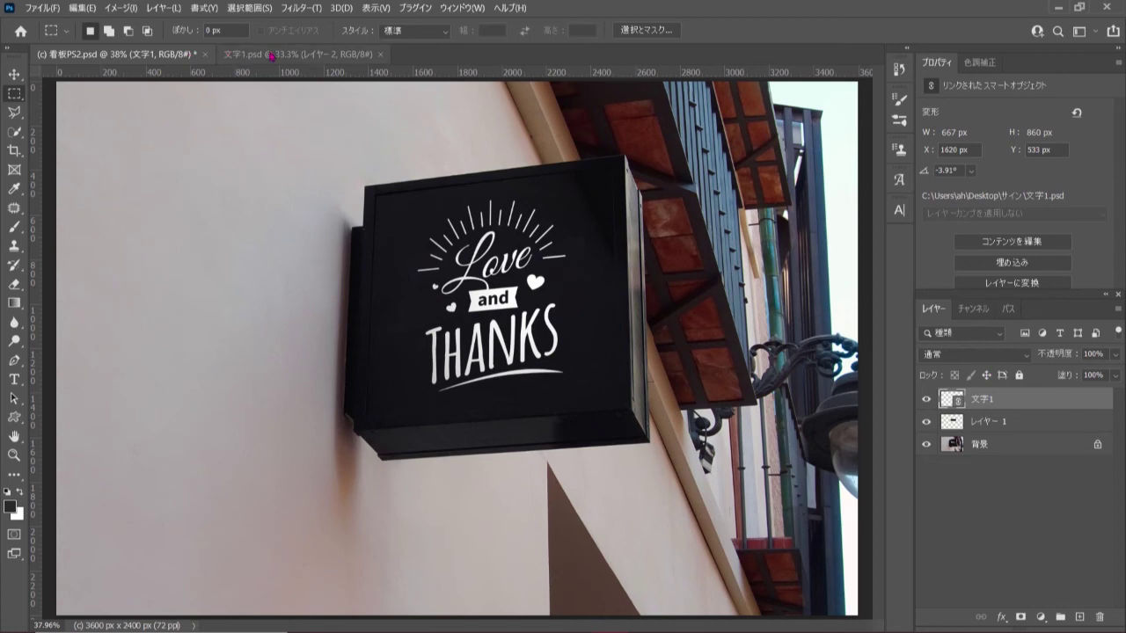
pyautogui.click(310, 57)
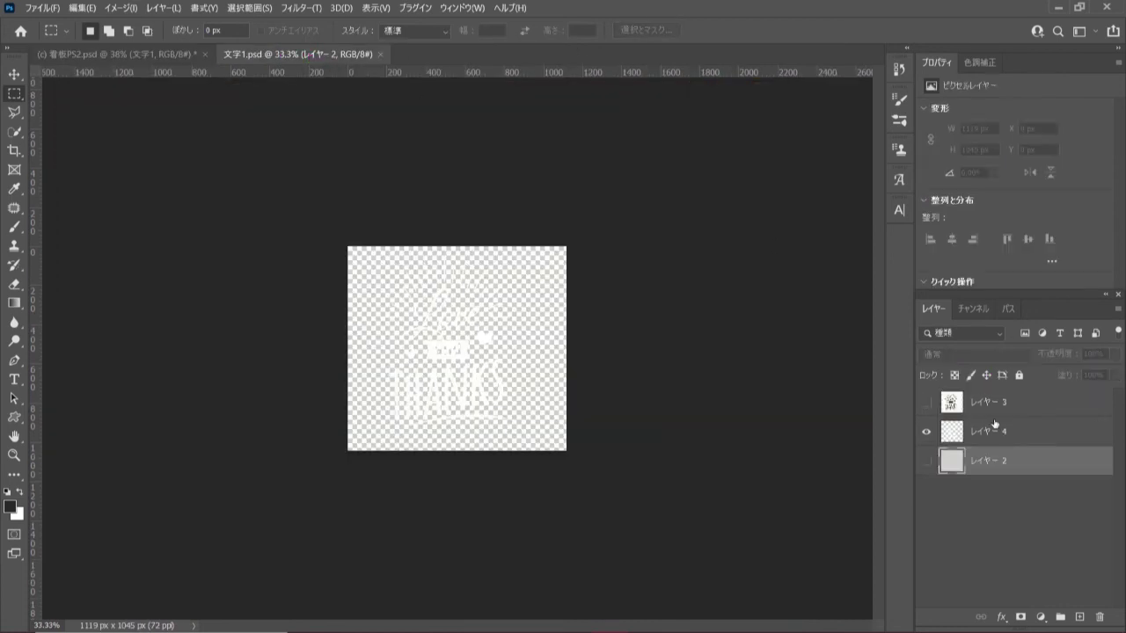
pyautogui.click(1037, 435)
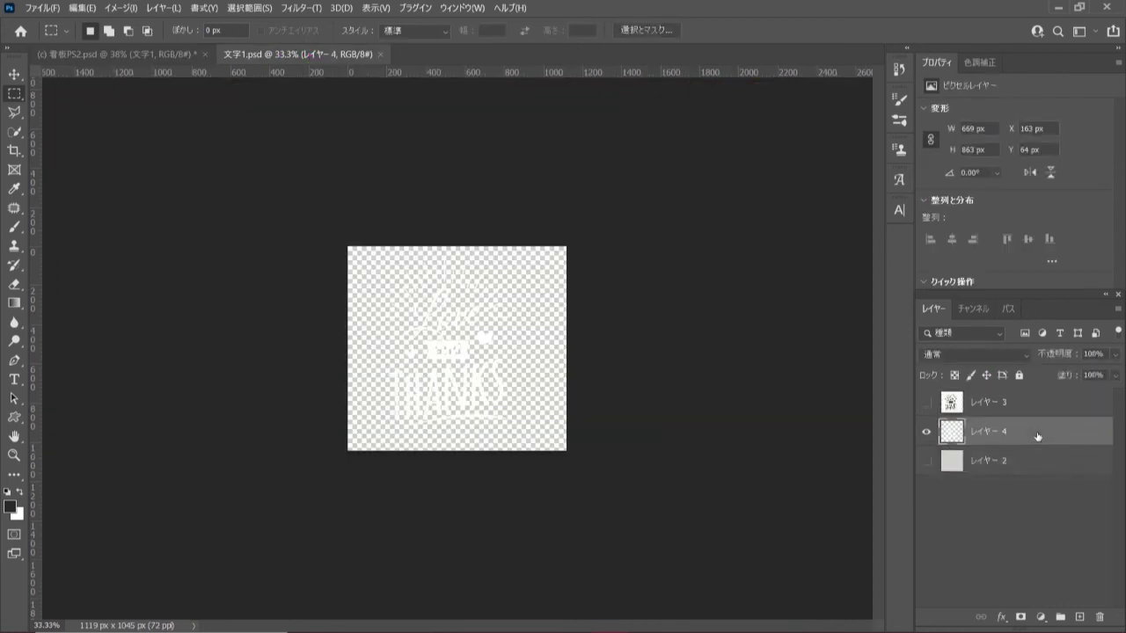
pyautogui.click(1080, 616)
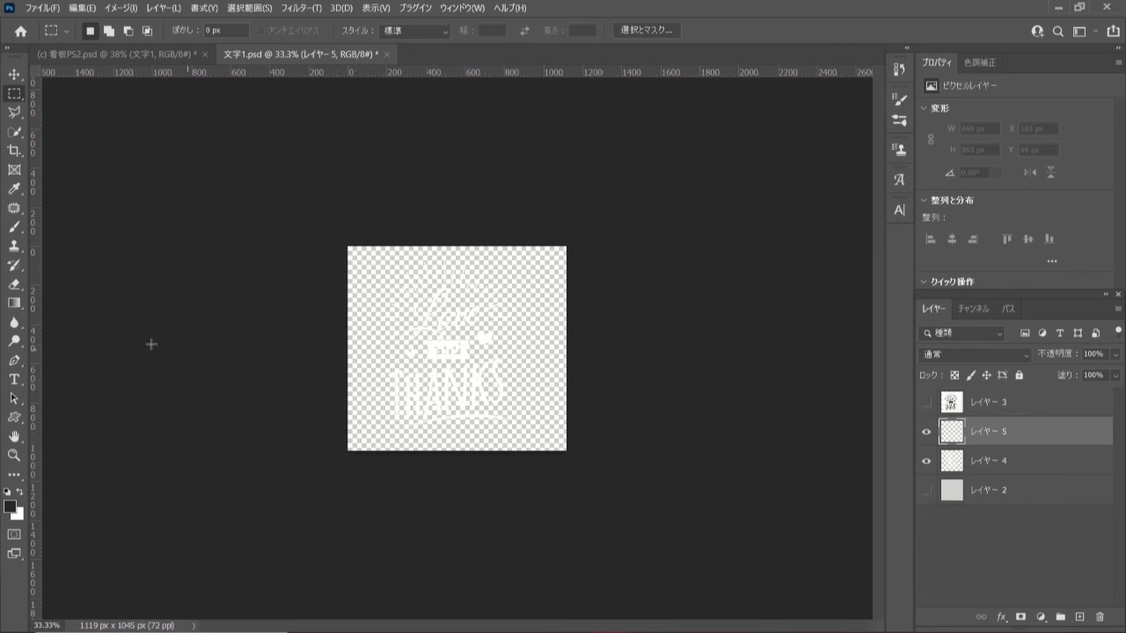
# Step: Load the brass gold gradient from Legacy Gradients > Metals into the Gradient Tool
pyautogui.click(15, 302)
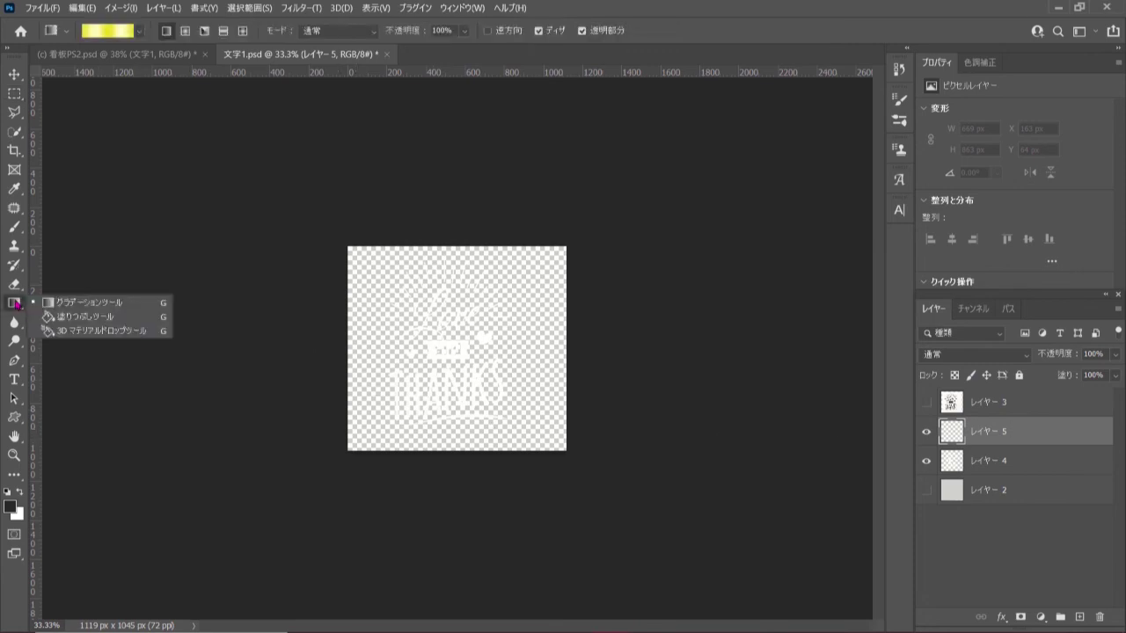
pyautogui.click(132, 302)
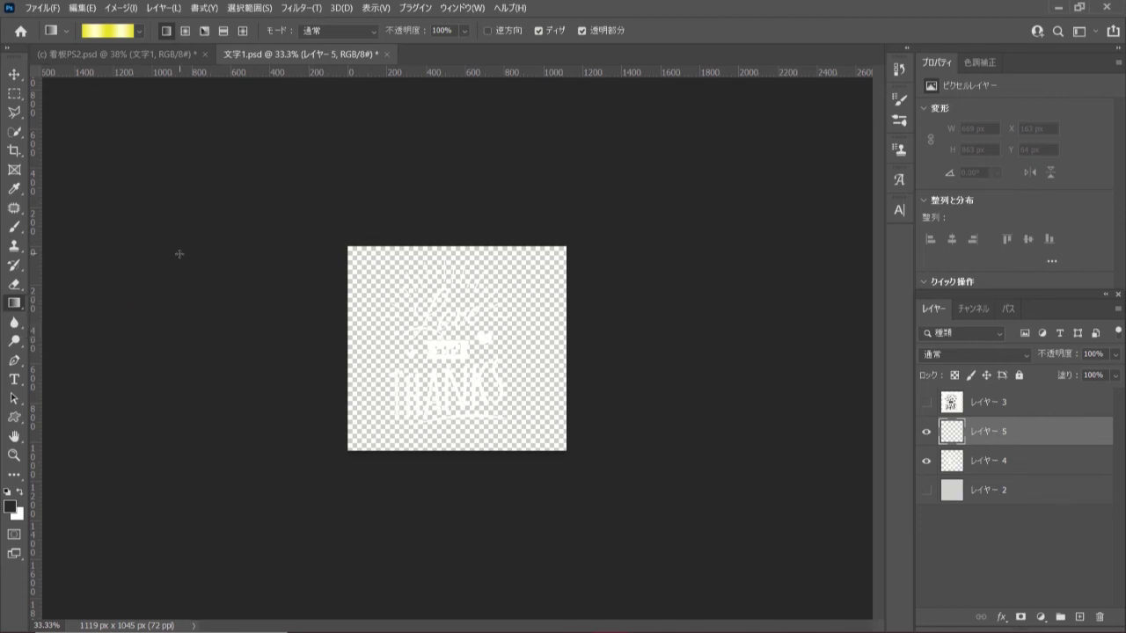
pyautogui.click(115, 34)
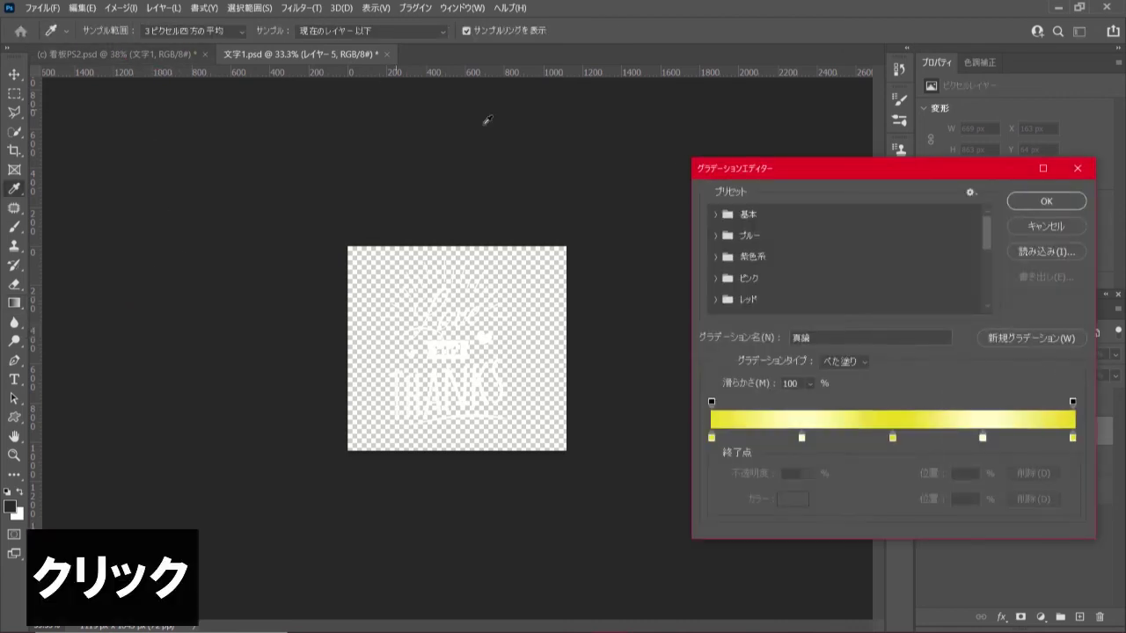
pyautogui.moveTo(986, 237); pyautogui.dragTo(987, 288)
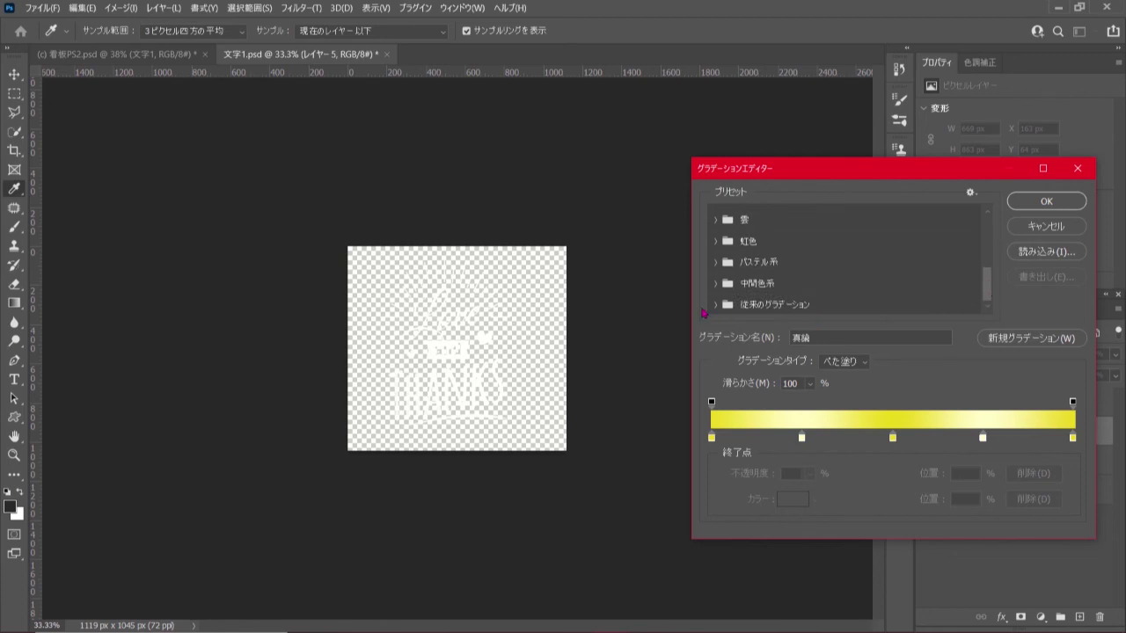
pyautogui.click(714, 304)
pyautogui.moveTo(986, 253); pyautogui.dragTo(986, 267)
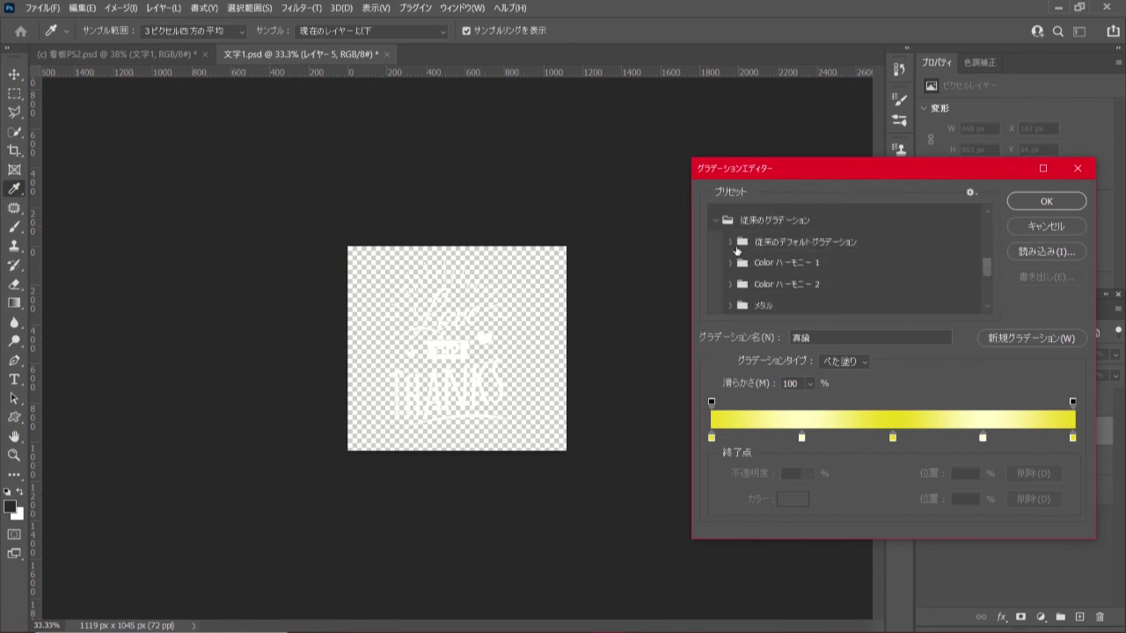
pyautogui.click(729, 241)
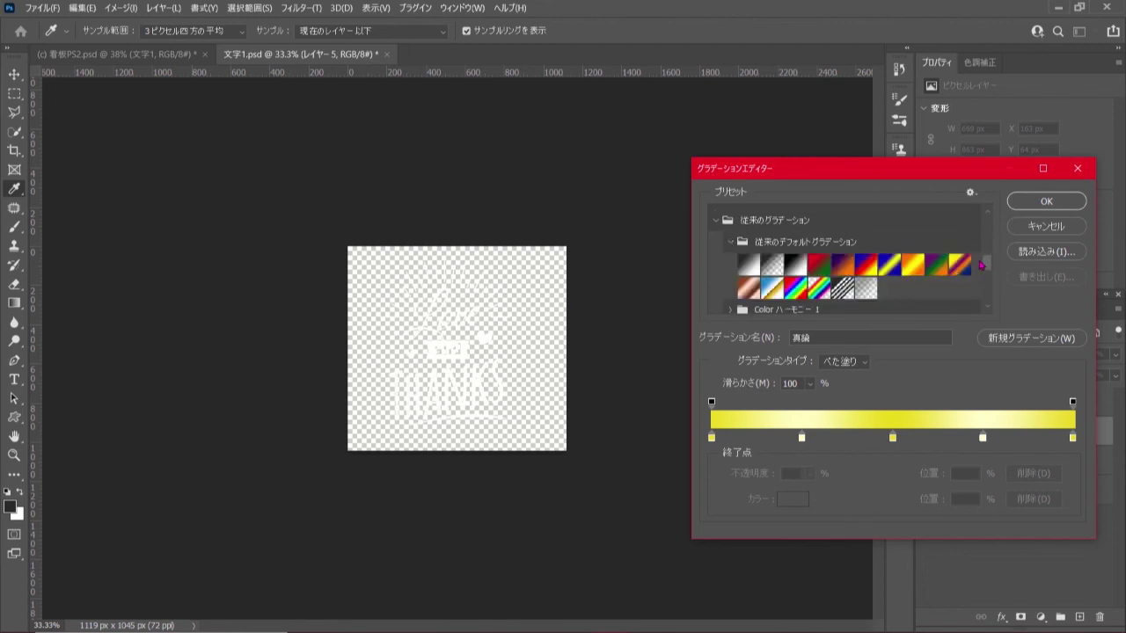
pyautogui.click(728, 241)
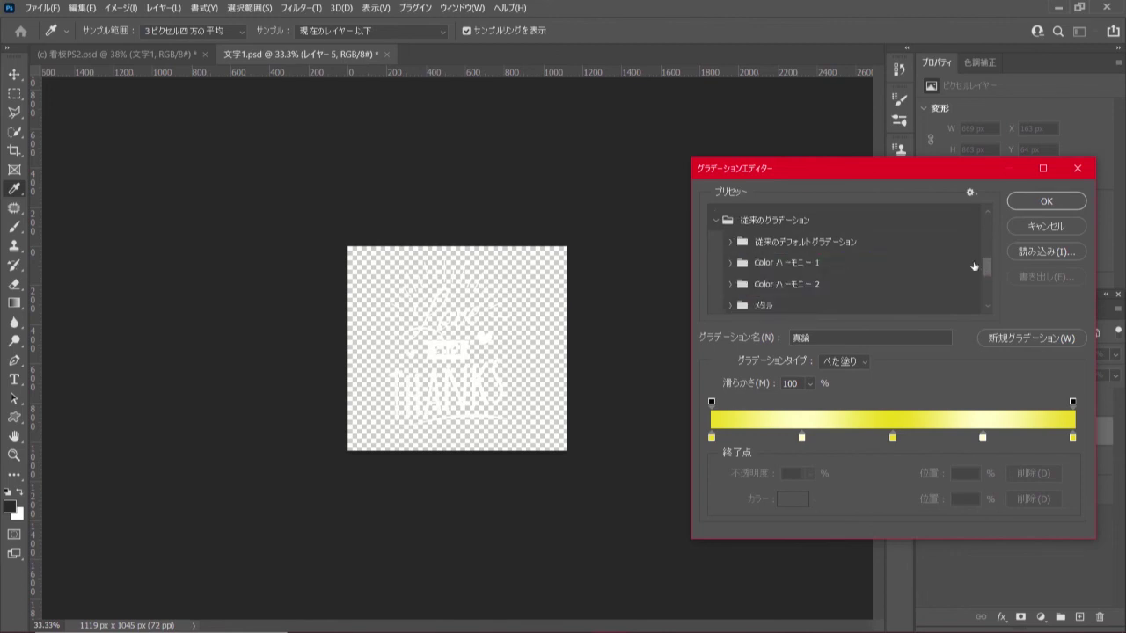
pyautogui.moveTo(986, 265); pyautogui.dragTo(985, 275)
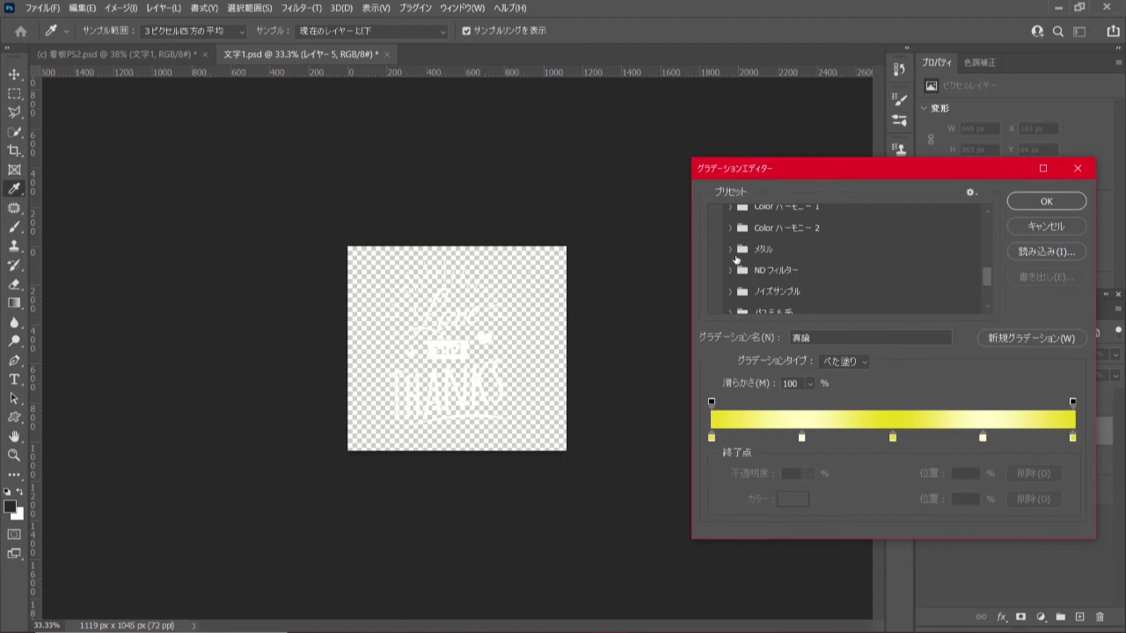
pyautogui.click(730, 249)
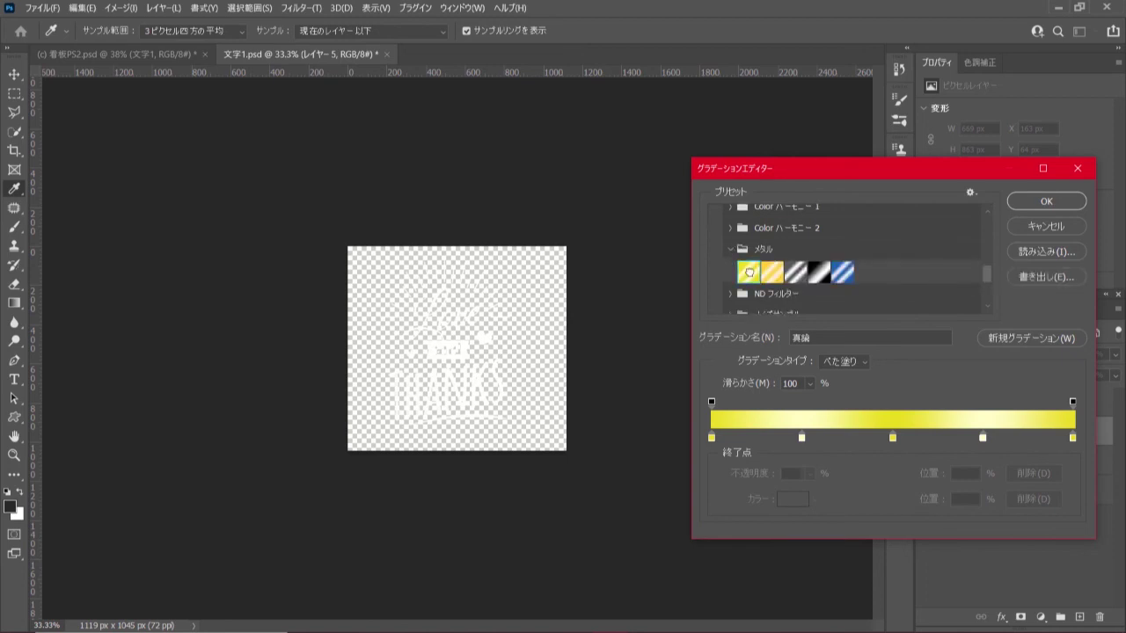
pyautogui.click(1034, 202)
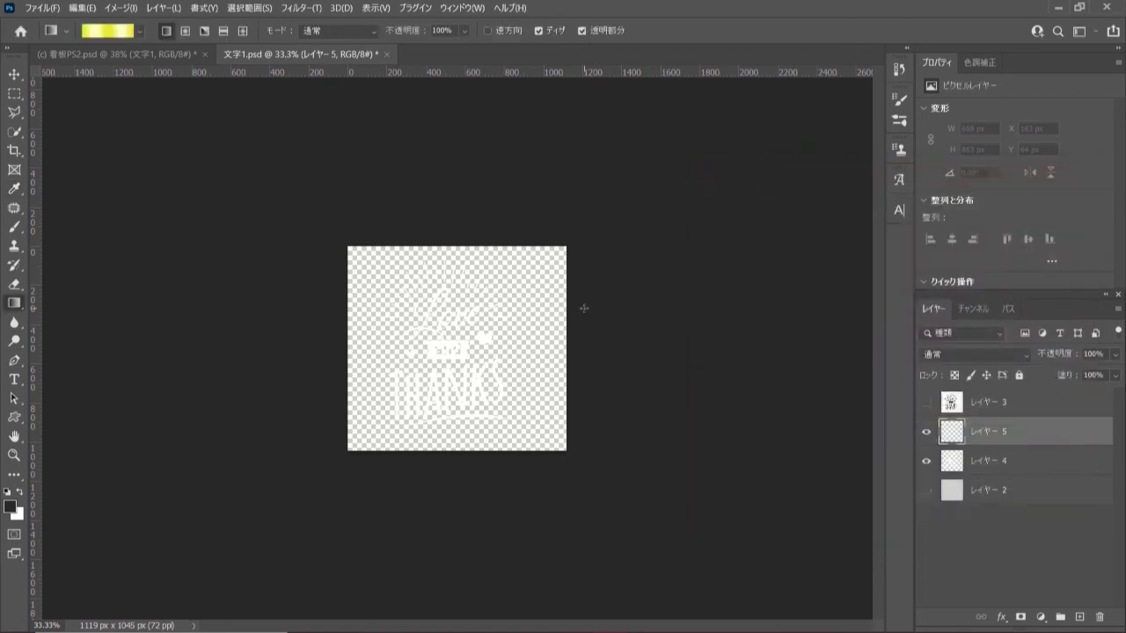
# Step: Fill レイヤー 5 with a top-to-bottom gold gradient clipped to the lettering, and save
pyautogui.moveTo(446, 250); pyautogui.dragTo(448, 442)
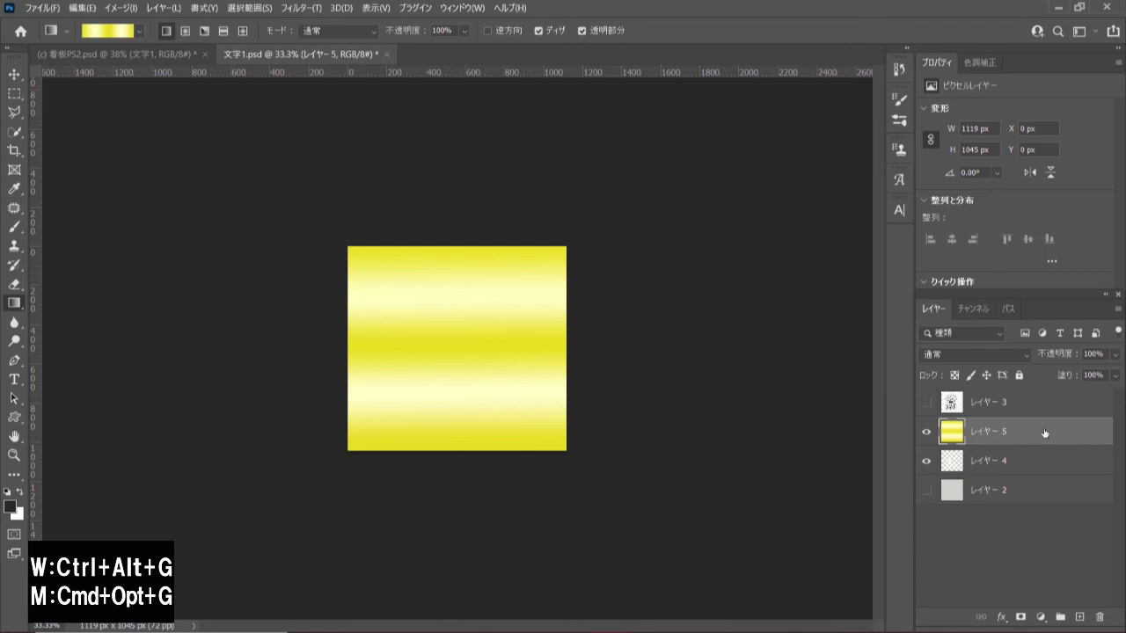
pyautogui.hotkey('ctrl', 'alt', 'g')
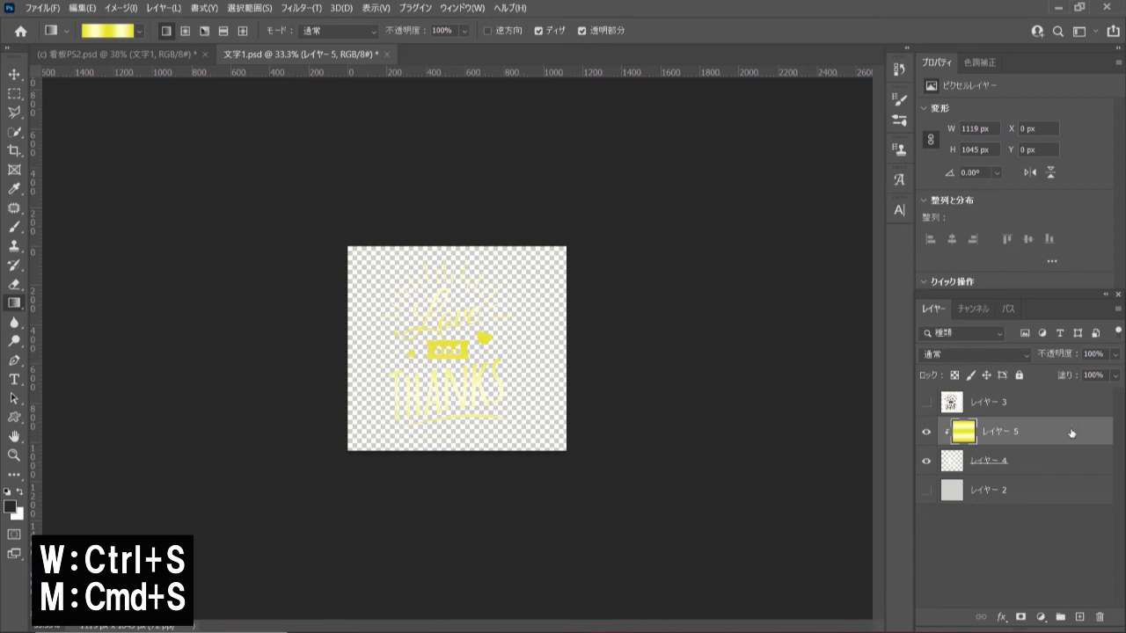
pyautogui.hotkey('ctrl', 's')
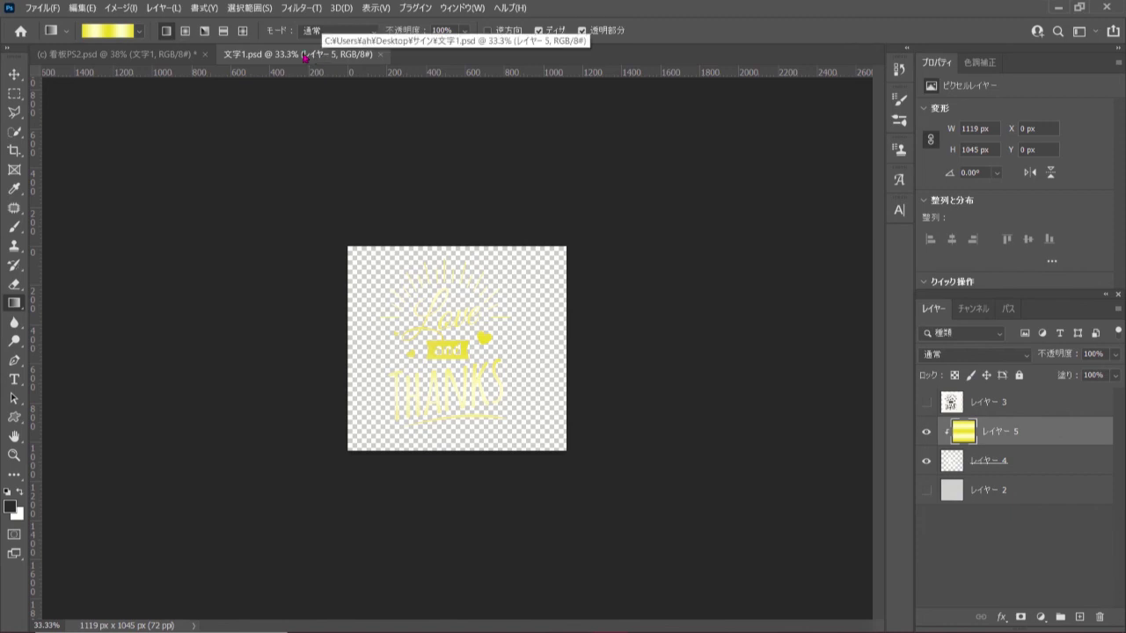
# Step: In 看板PS2.psd, toggle the artwork off and on twice to compare the gold-lettered sign
pyautogui.click(117, 54)
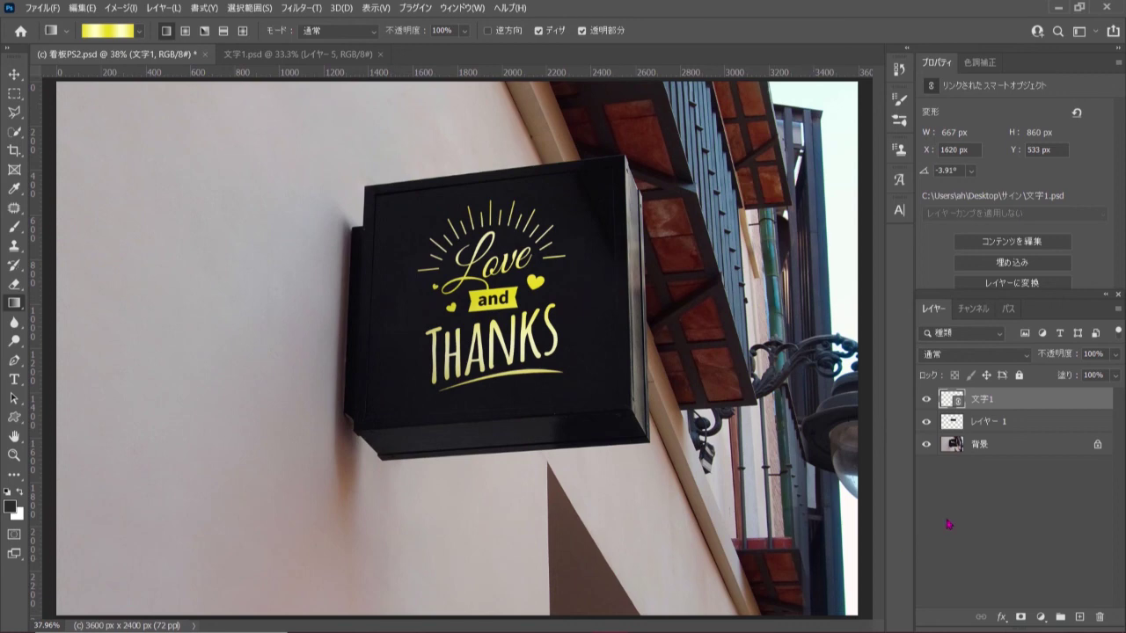
pyautogui.keyDown('alt'); pyautogui.click(925, 446); pyautogui.keyUp('alt')
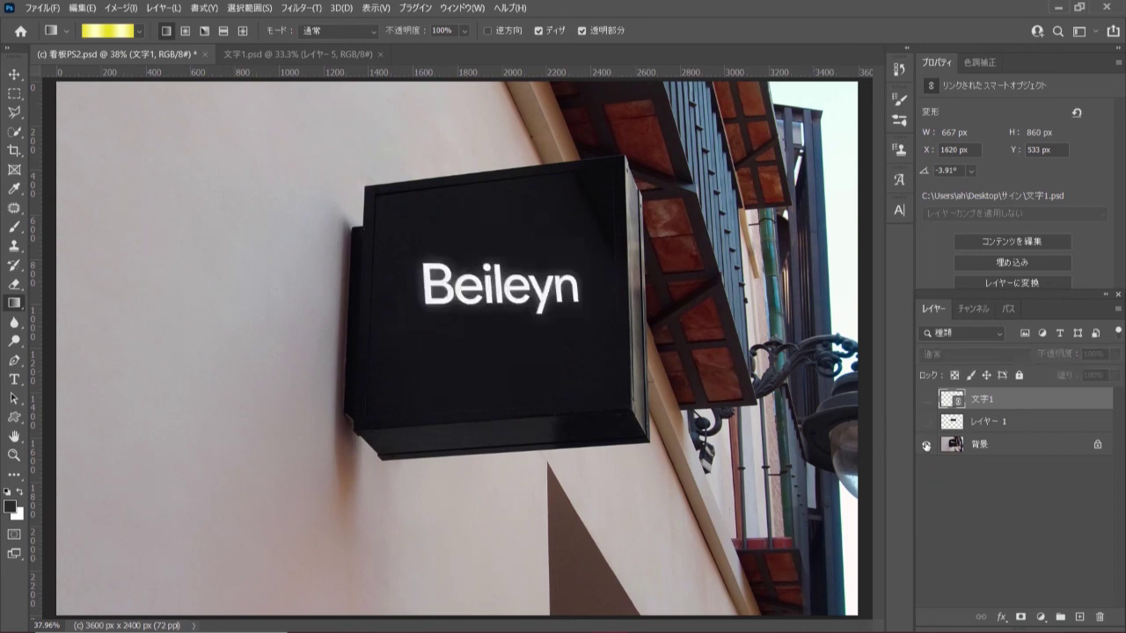
pyautogui.keyDown('alt'); pyautogui.click(925, 446); pyautogui.keyUp('alt')
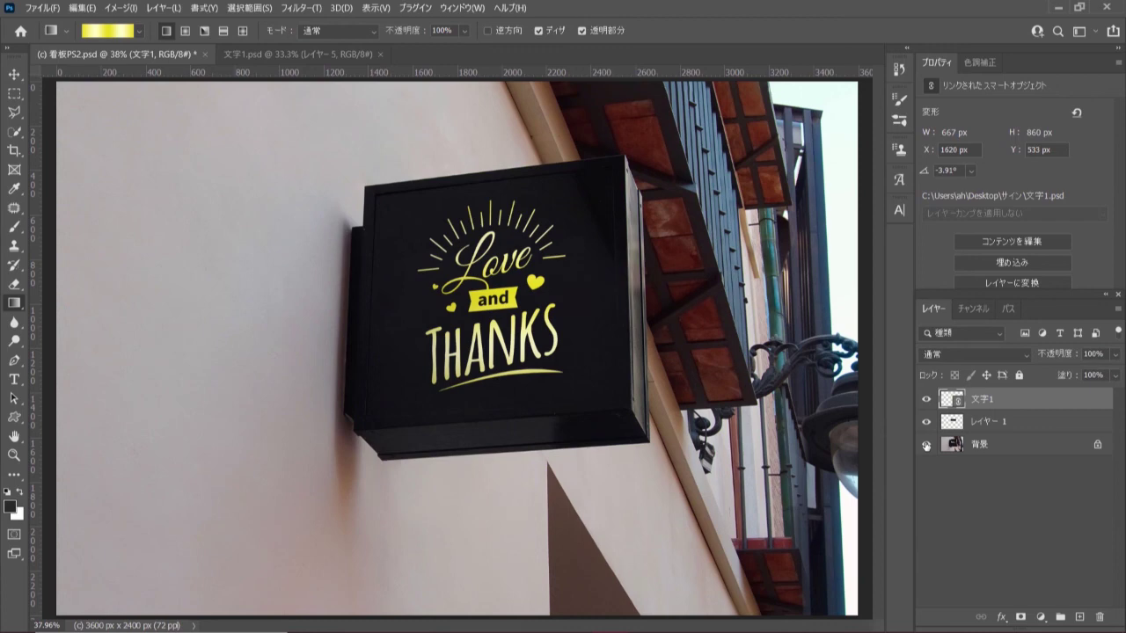
pyautogui.keyDown('alt'); pyautogui.click(925, 446); pyautogui.keyUp('alt')
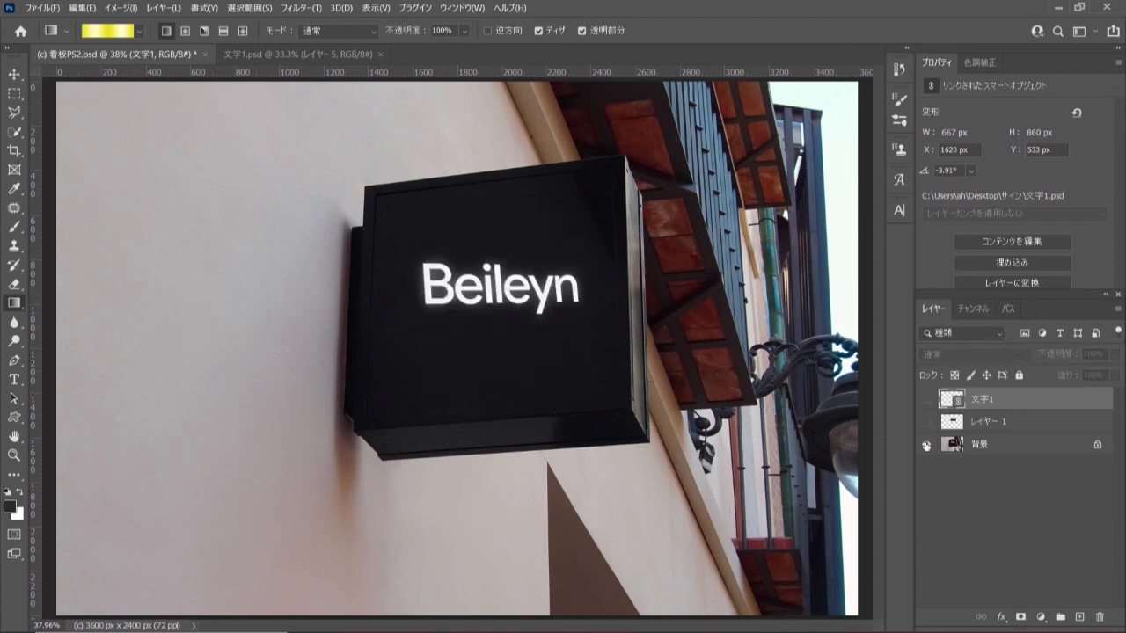
pyautogui.keyDown('alt'); pyautogui.click(925, 446); pyautogui.keyUp('alt')
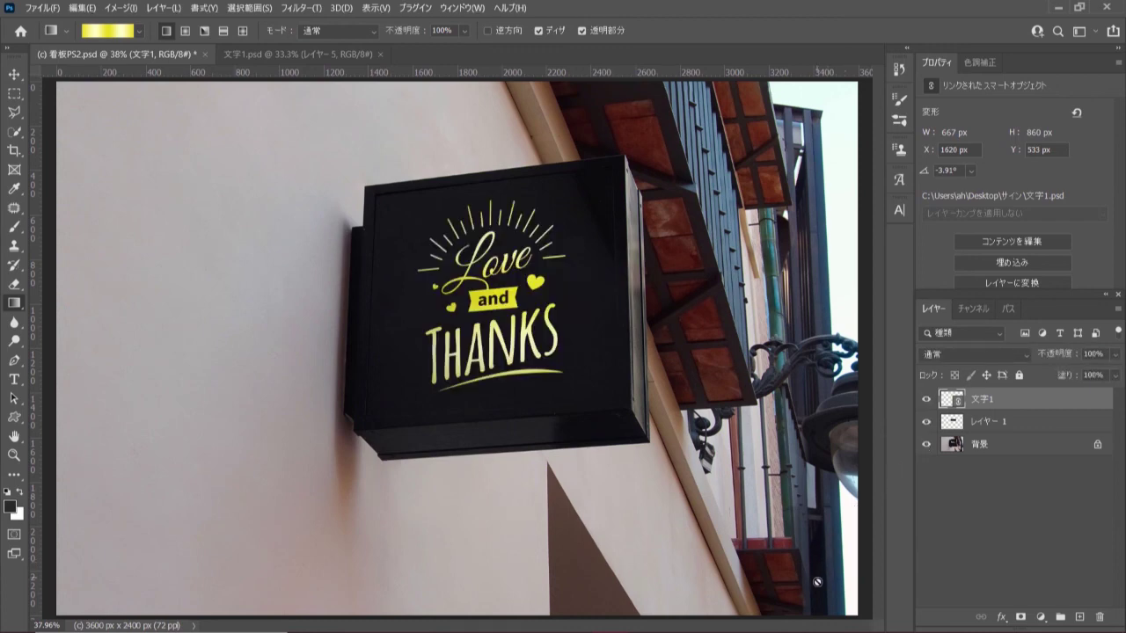